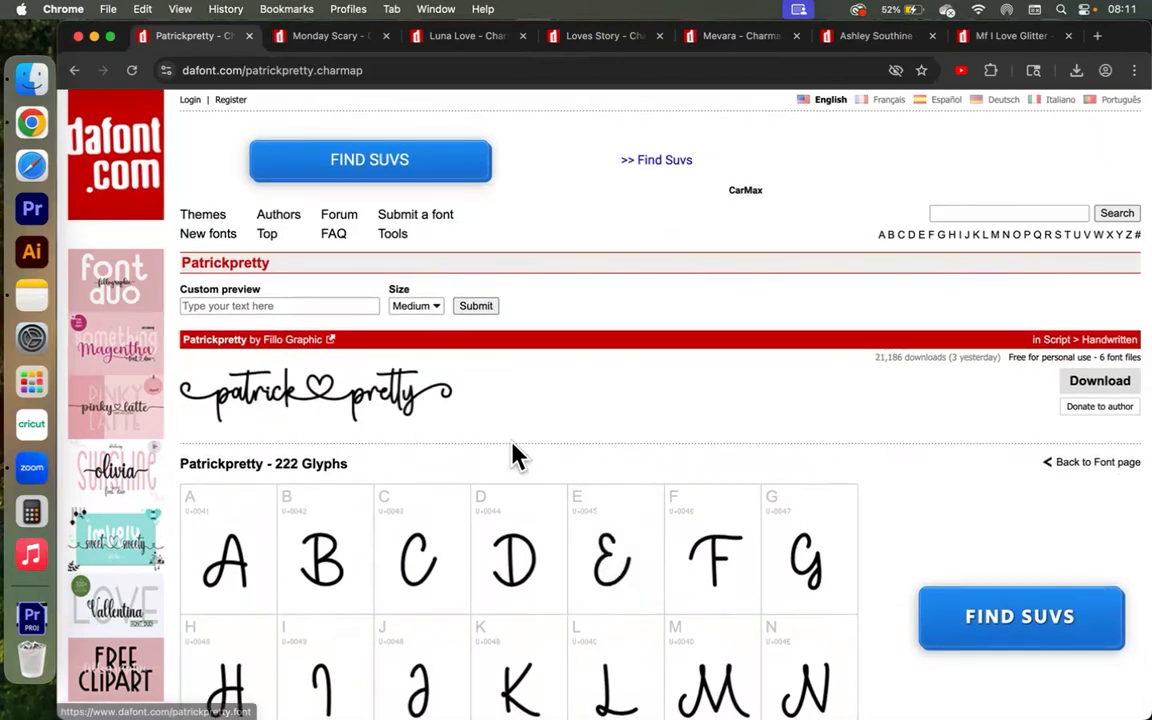
Examine the Patrickpretty character map down to its alternate swash and heart-tailed letters at the end.
scroll(514, 458, down, 5)
scroll(514, 458, down, 20)
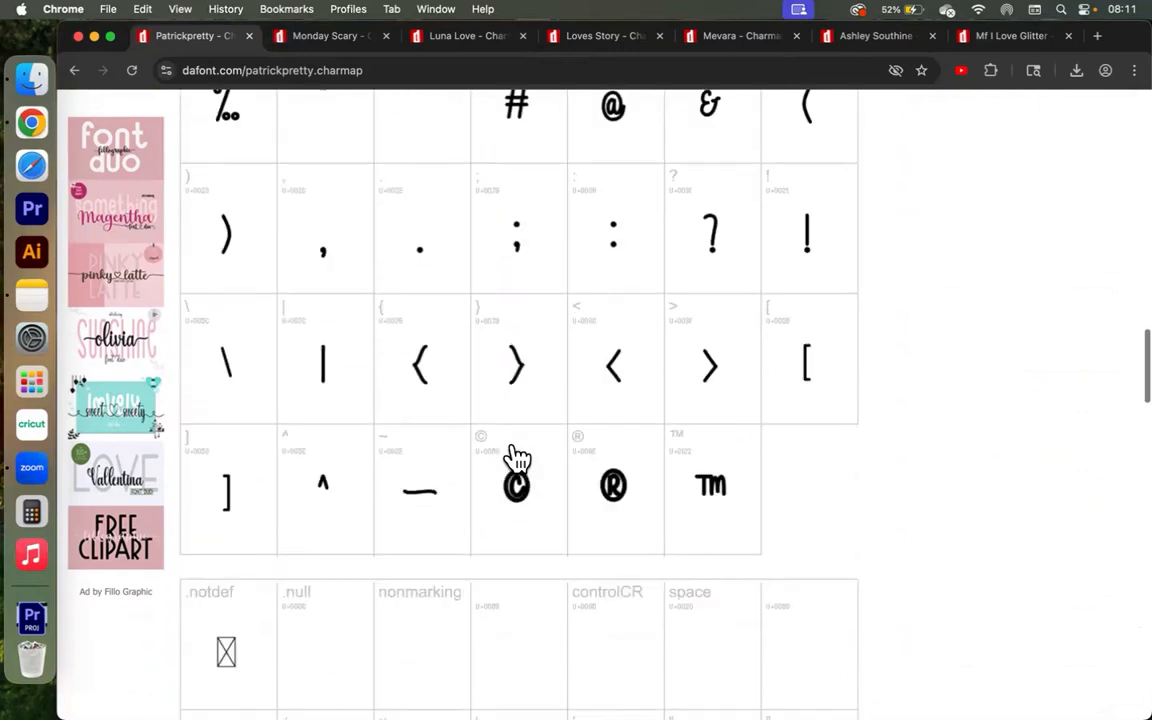
scroll(516, 458, up, 1)
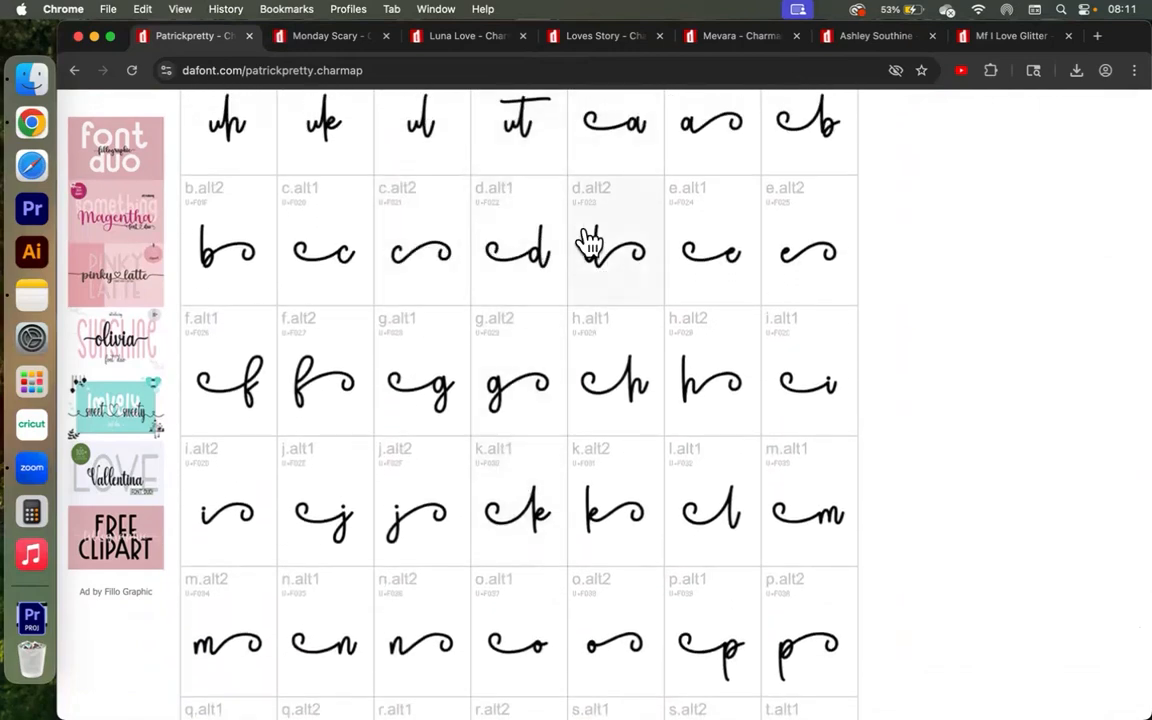
scroll(626, 250, down, 13)
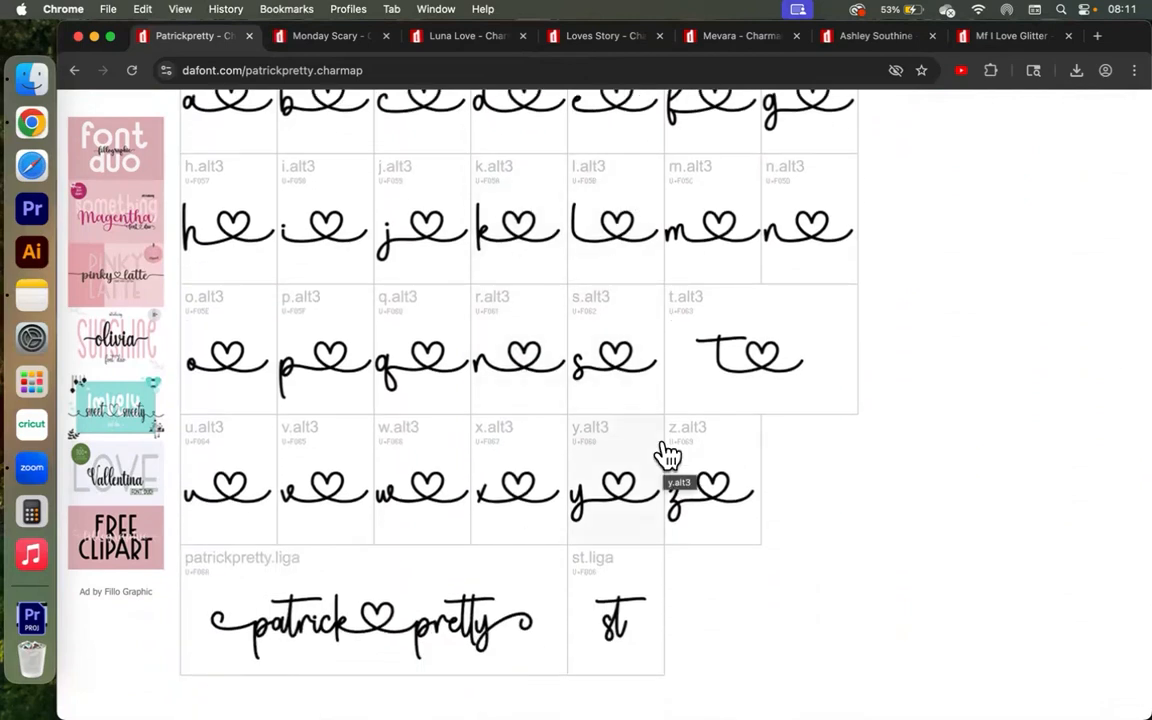
scroll(418, 340, down, 2)
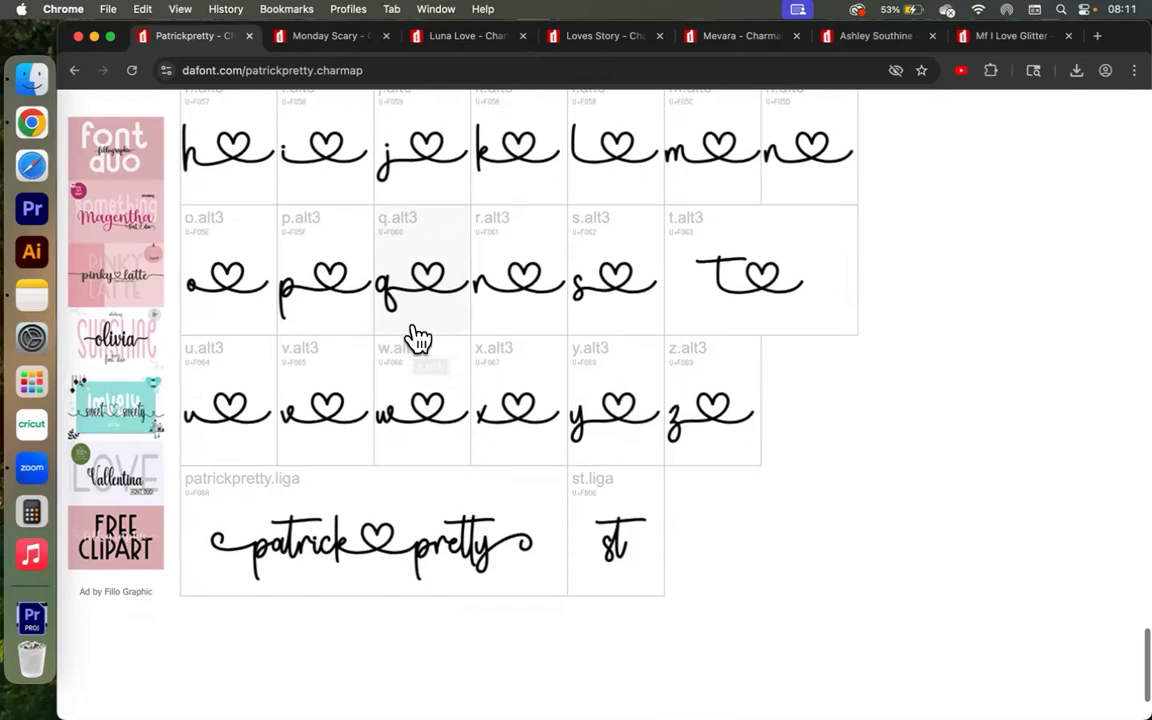
Open the Monday Scary character map and examine its alternate letters at the end of the glyph list.
click(323, 40)
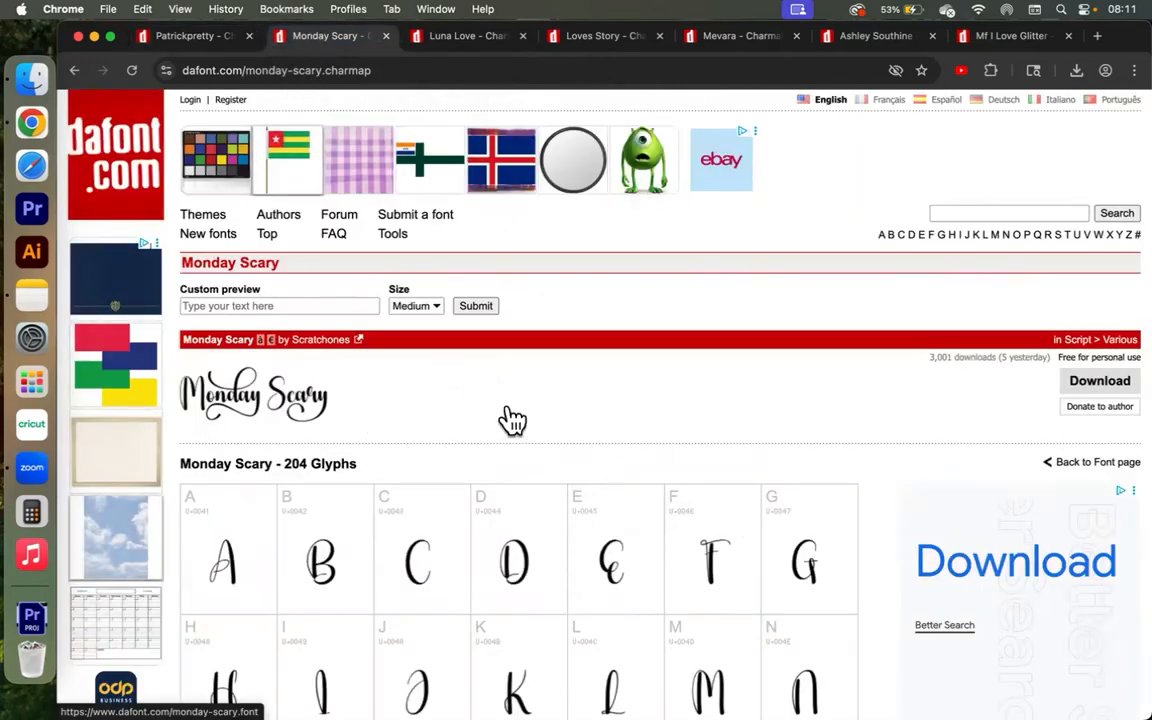
scroll(512, 420, down, 15)
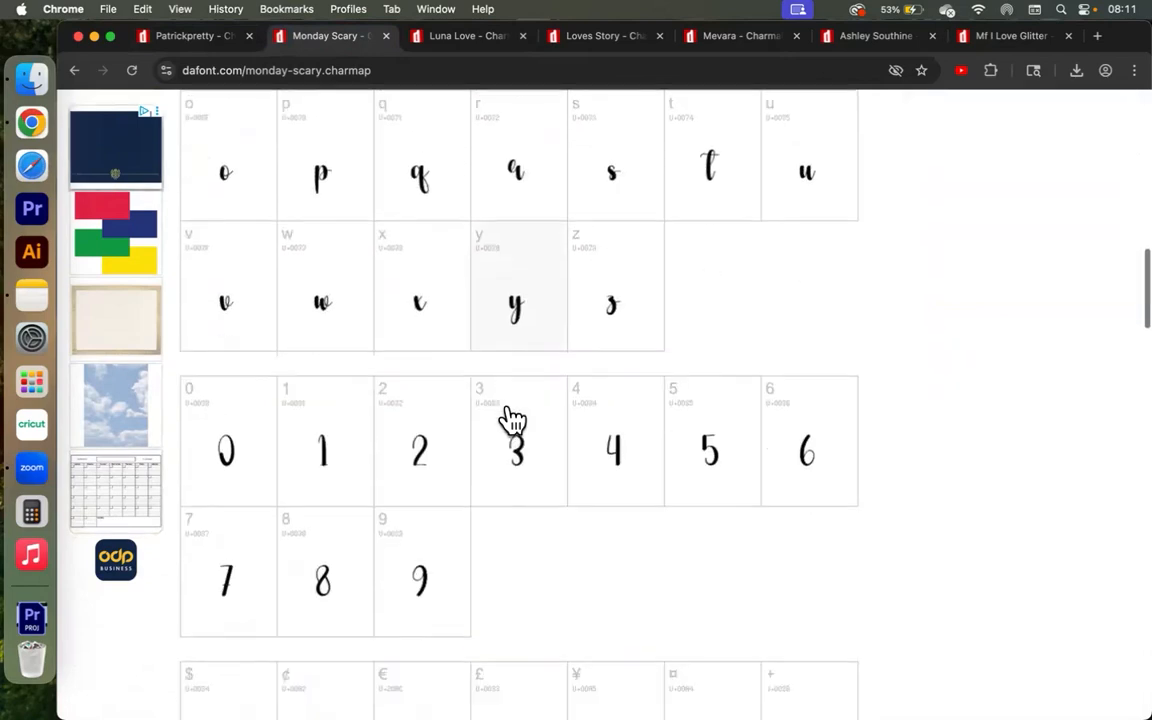
scroll(512, 420, down, 15)
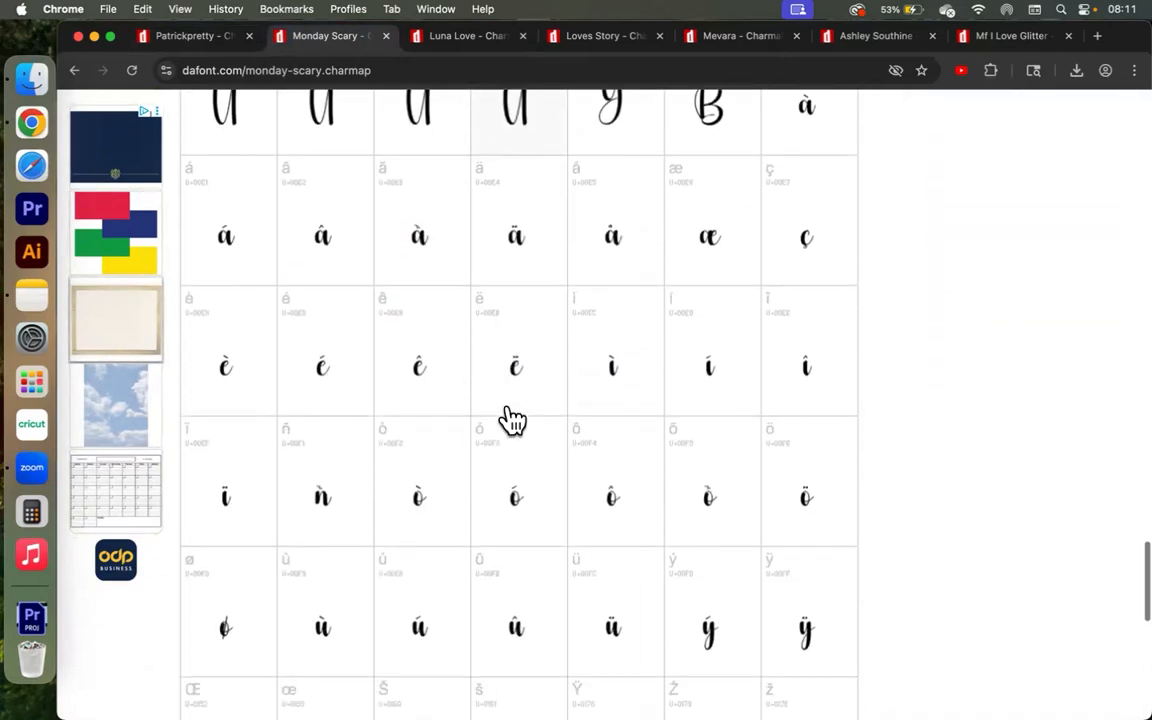
scroll(512, 420, up, 2)
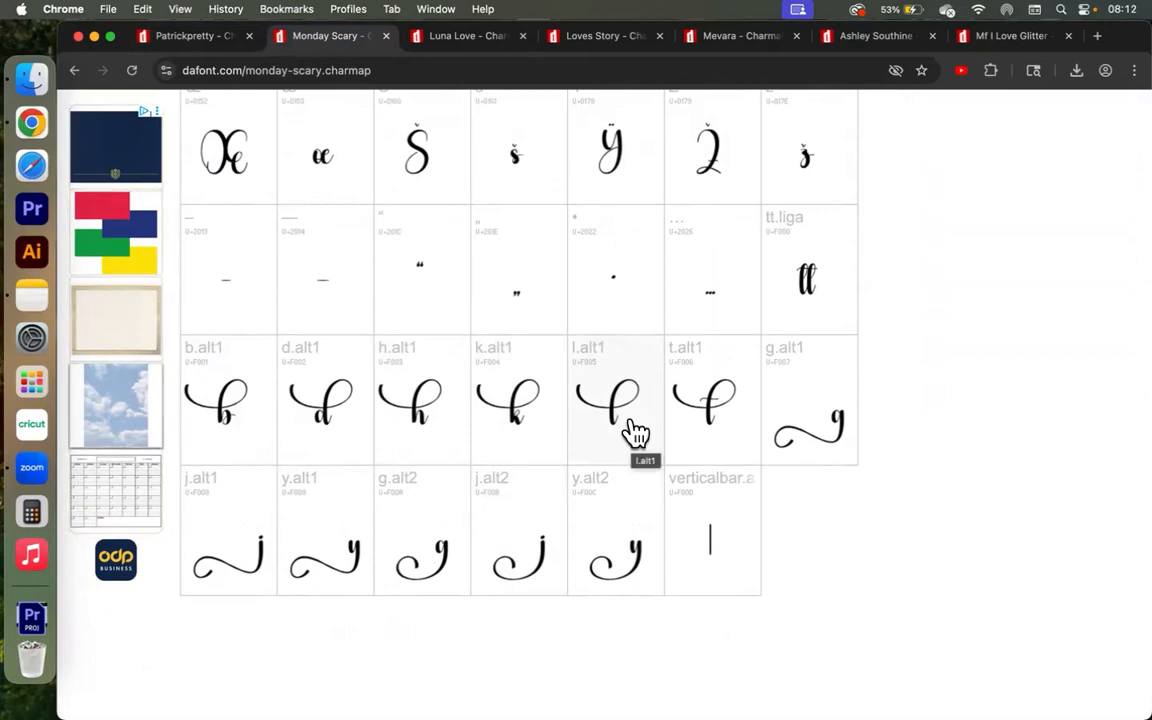
Open the Luna Love character map and review its alternate letters with leading swashes, trailing swashes and hearts.
click(462, 40)
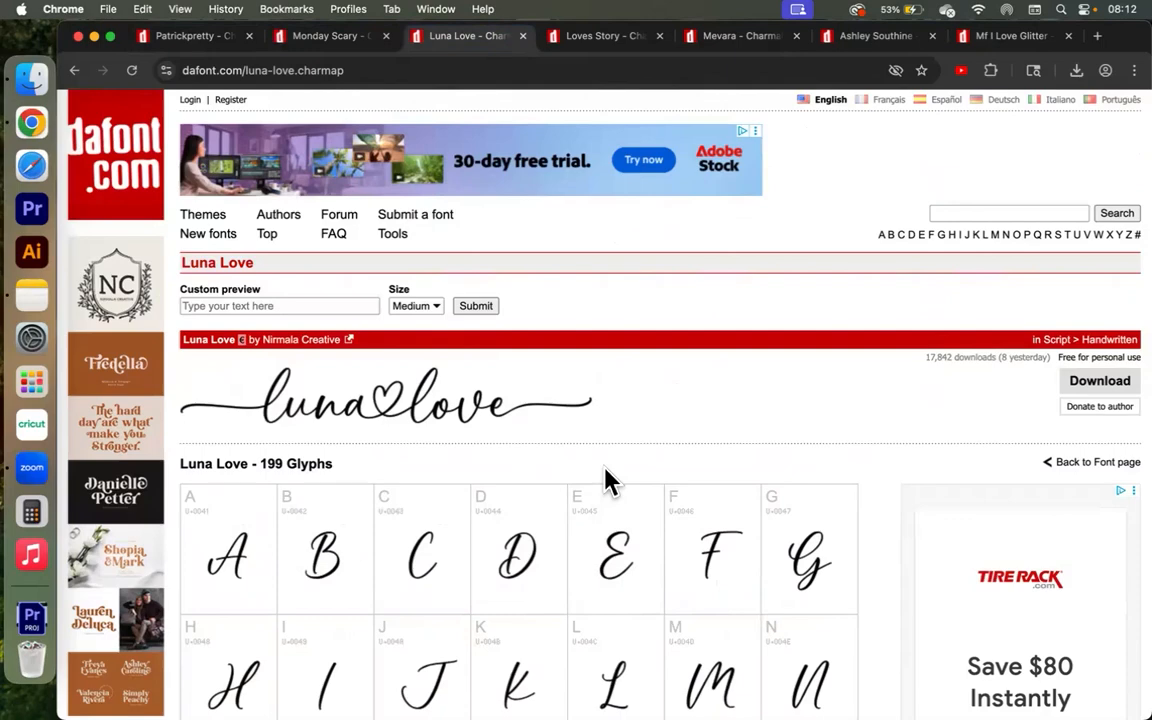
scroll(608, 482, down, 10)
scroll(608, 482, down, 20)
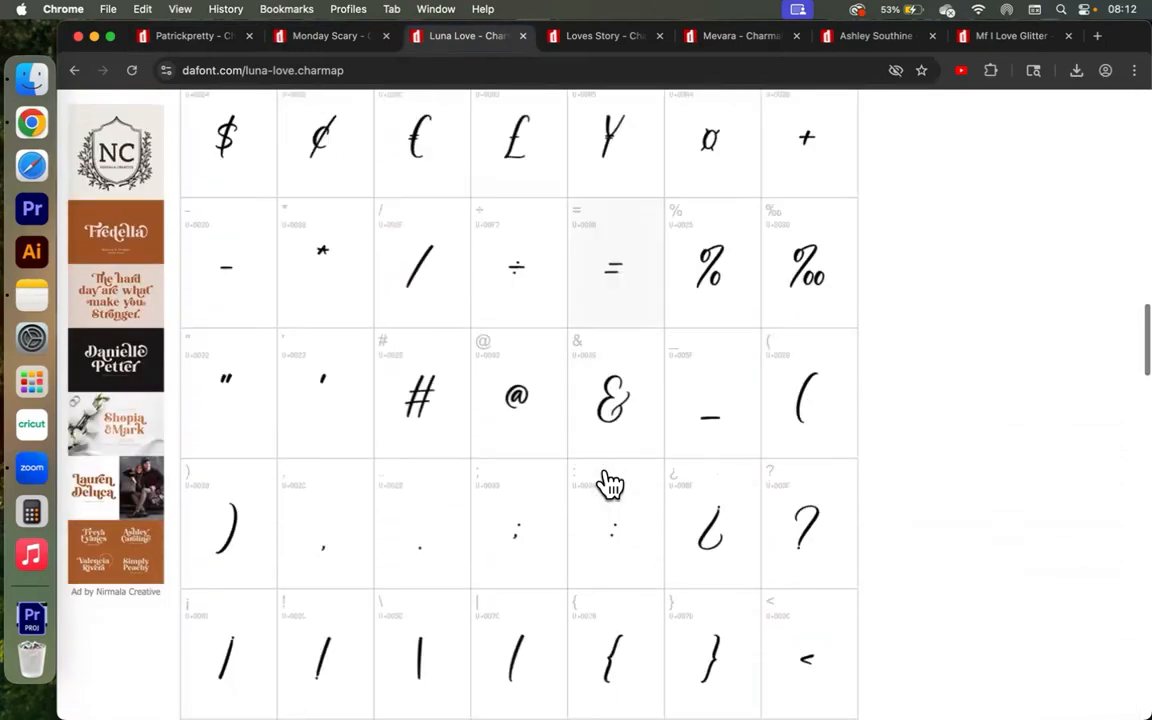
scroll(605, 482, up, 2)
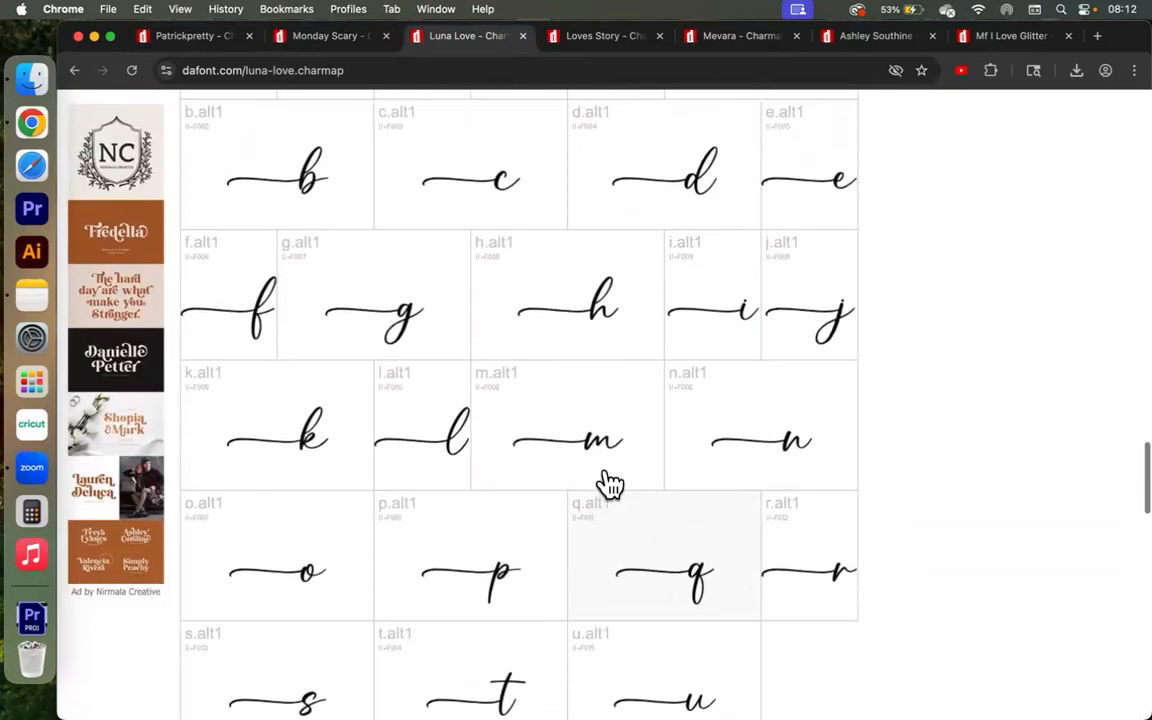
scroll(553, 476, down, 11)
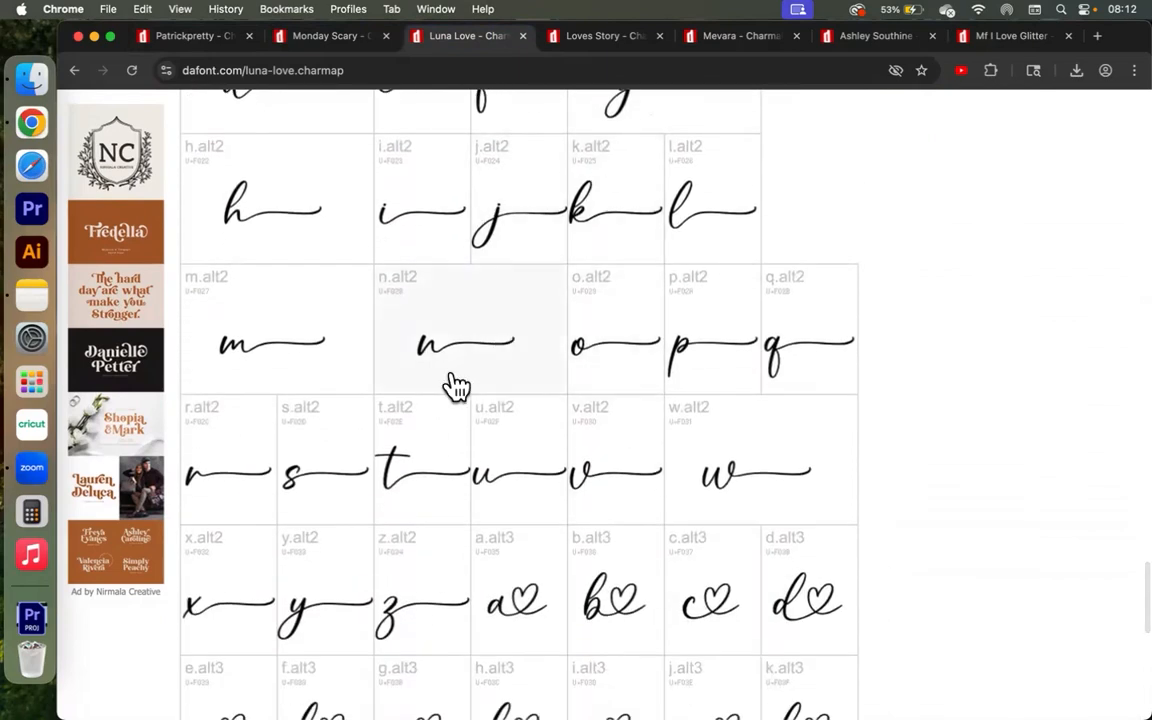
scroll(456, 380, down, 4)
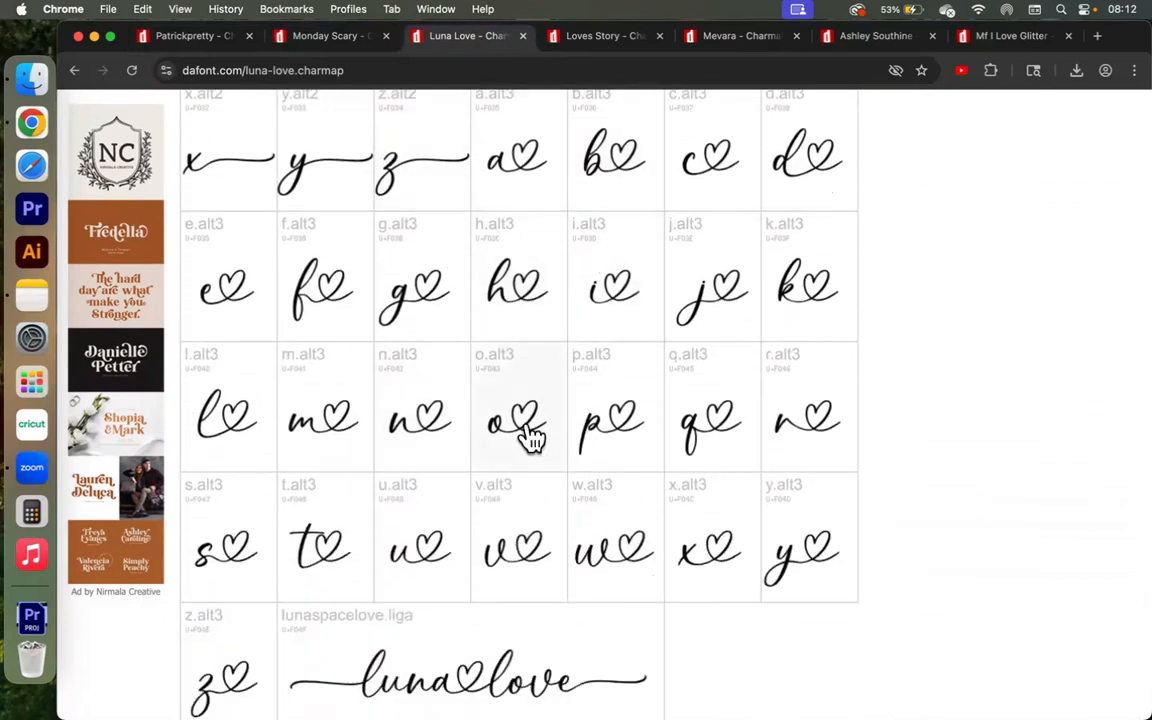
scroll(620, 510, down, 2)
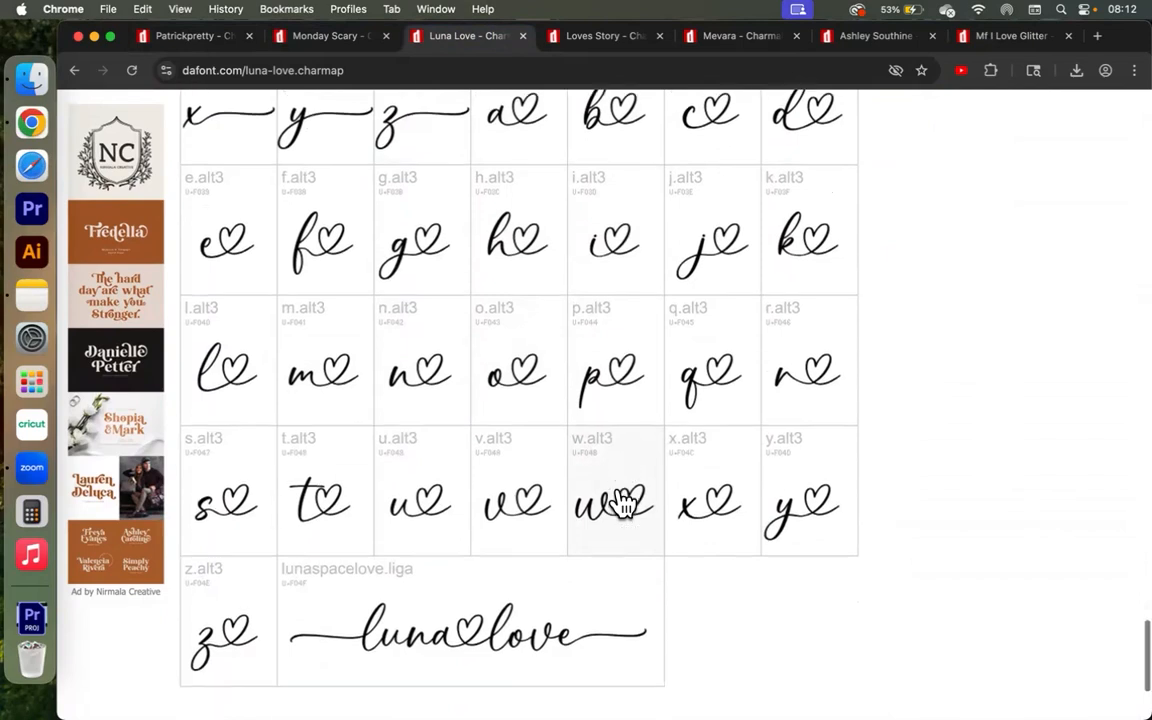
Open the Loves Story character map and review its alternate swash and heart letters.
click(578, 52)
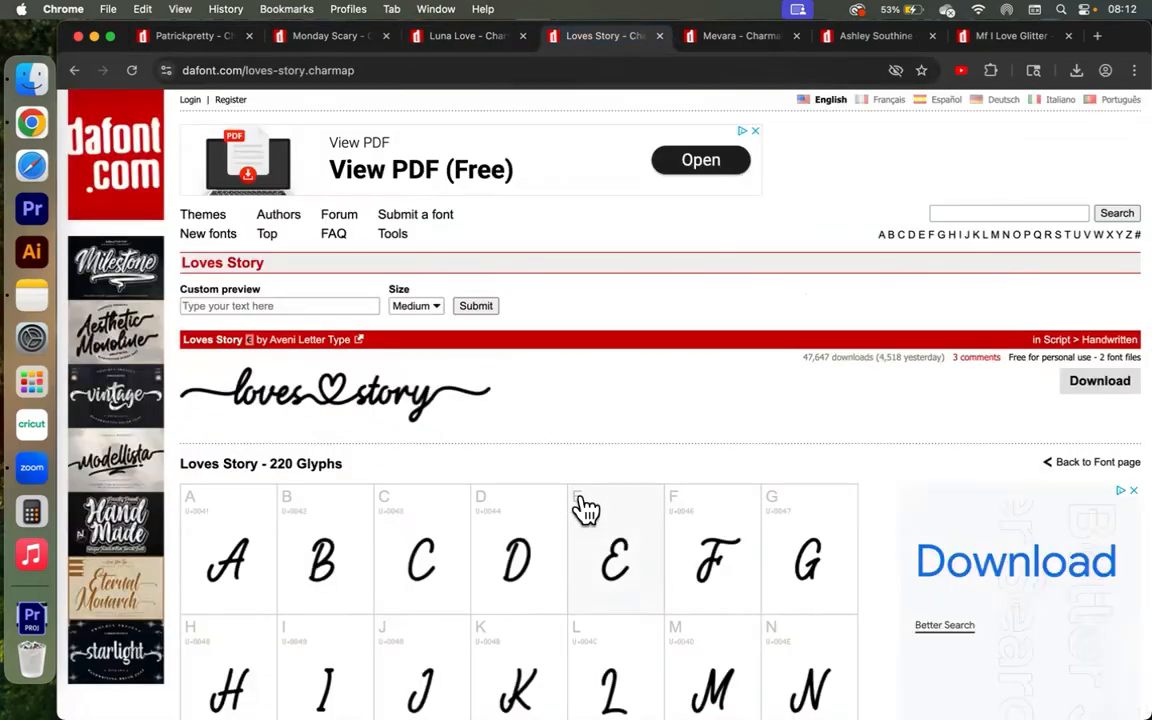
scroll(604, 481, down, 15)
scroll(604, 481, down, 15)
scroll(604, 481, down, 10)
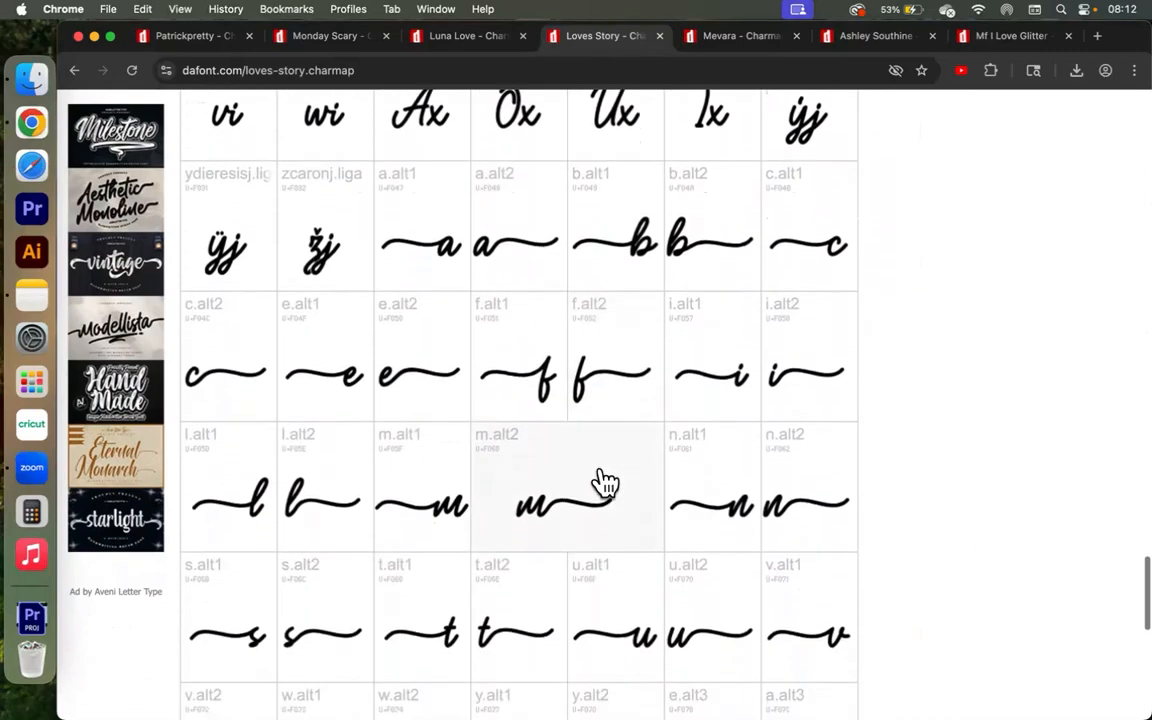
scroll(604, 481, down, 1)
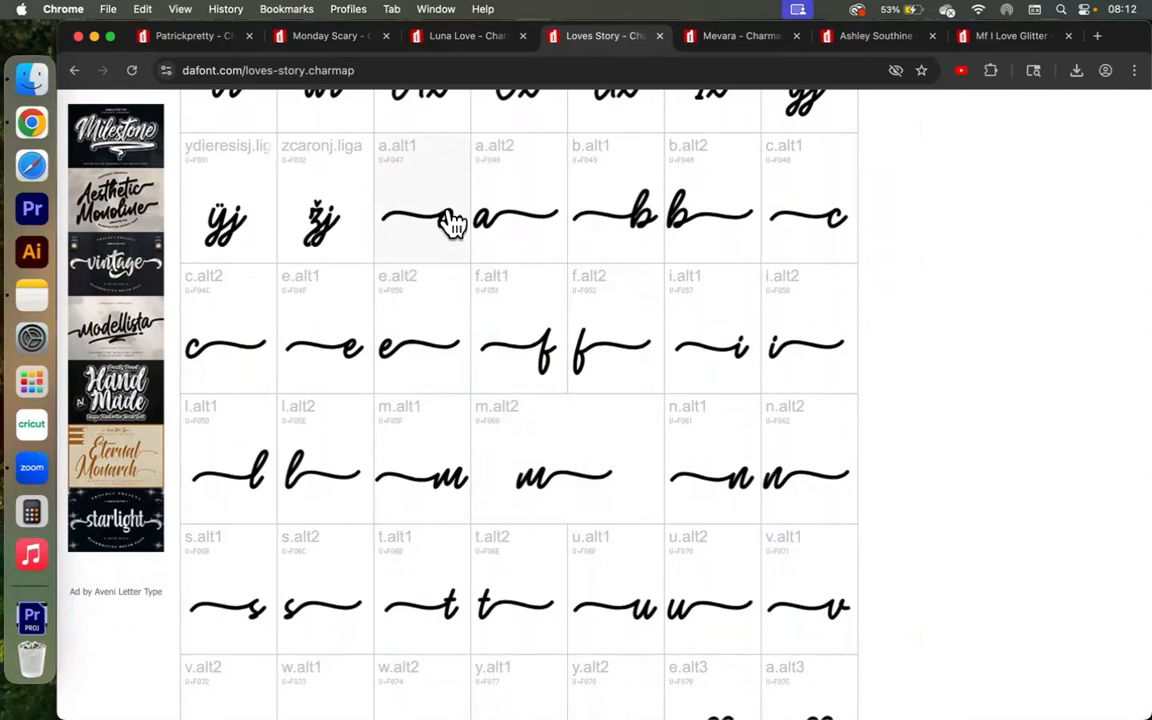
scroll(640, 398, down, 8)
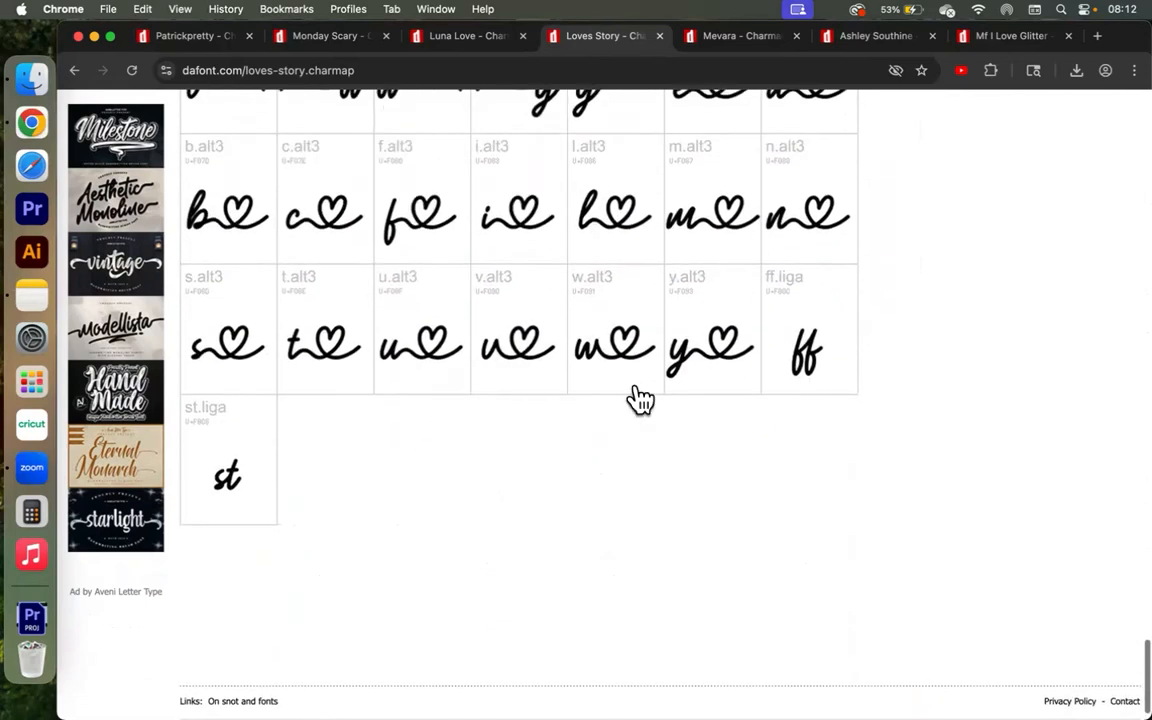
scroll(563, 230, up, 3)
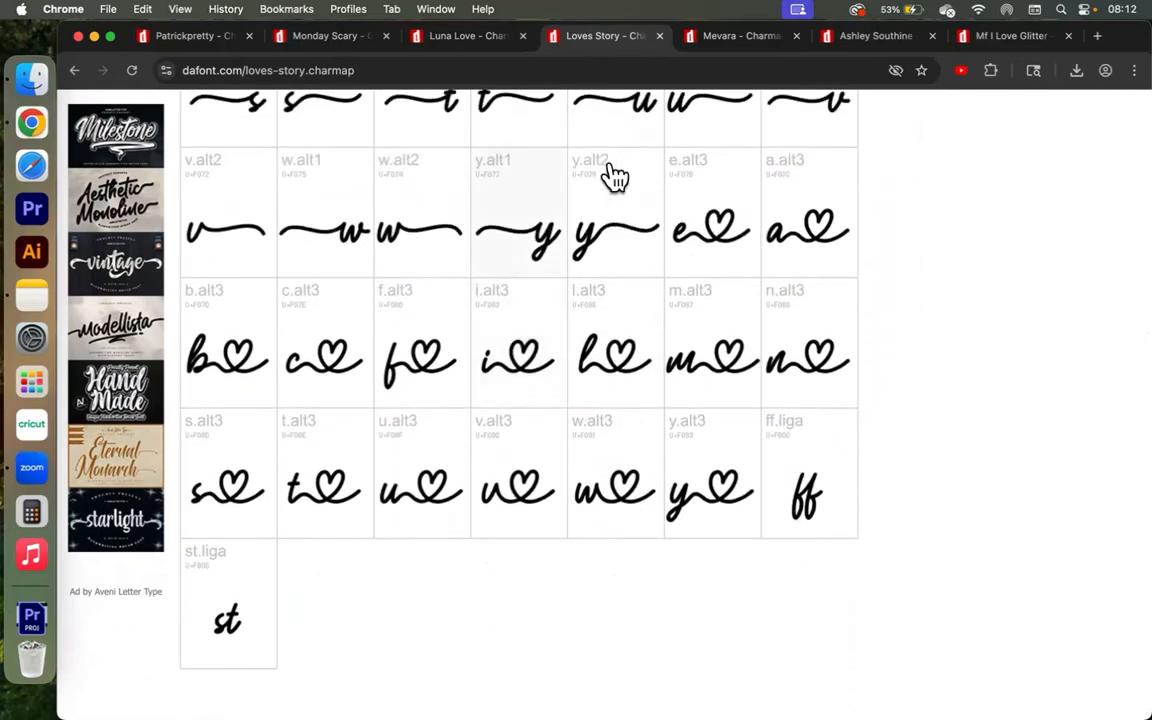
Open the Mevara character map and look through its numbered lowercase and uppercase alternates and their Unicode-coded versions.
click(715, 38)
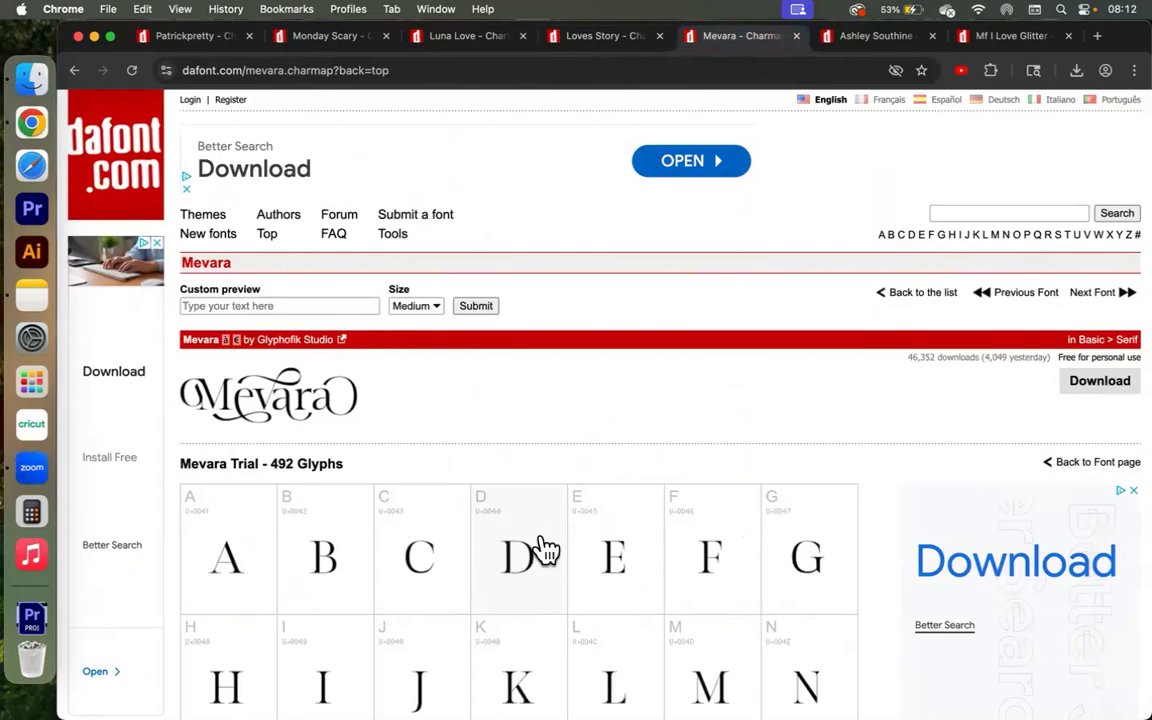
scroll(373, 386, down, 12)
scroll(378, 388, down, 20)
scroll(376, 387, up, 3)
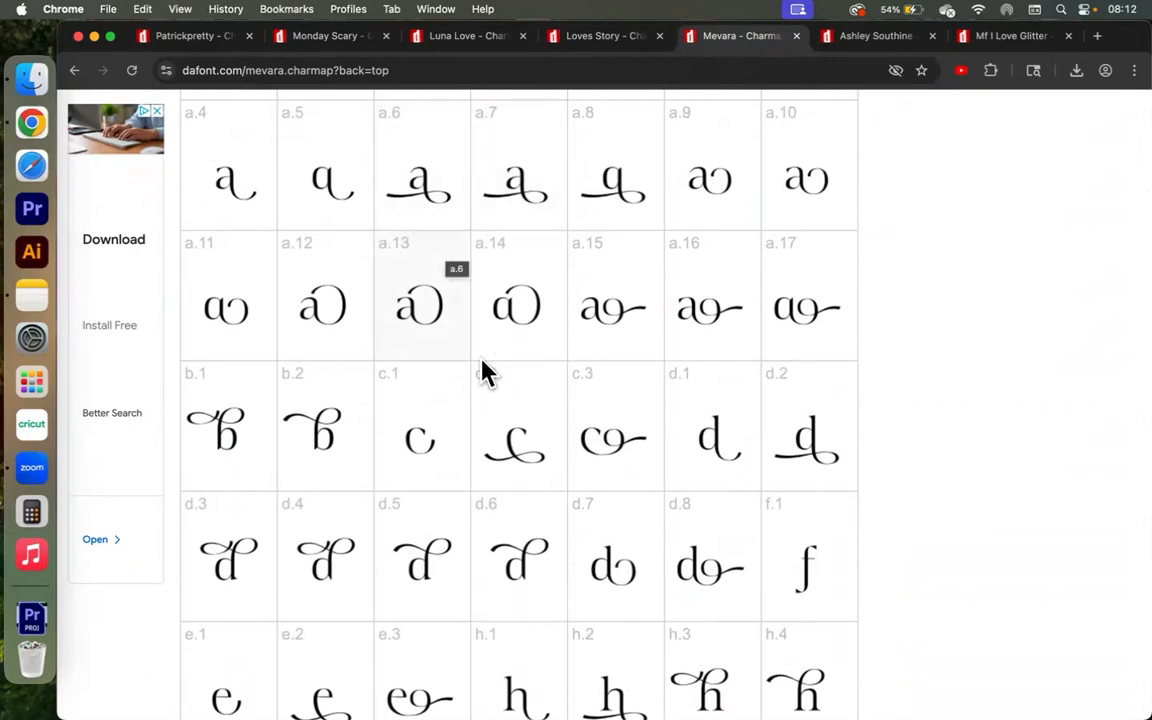
scroll(483, 370, down, 2)
scroll(535, 448, down, 9)
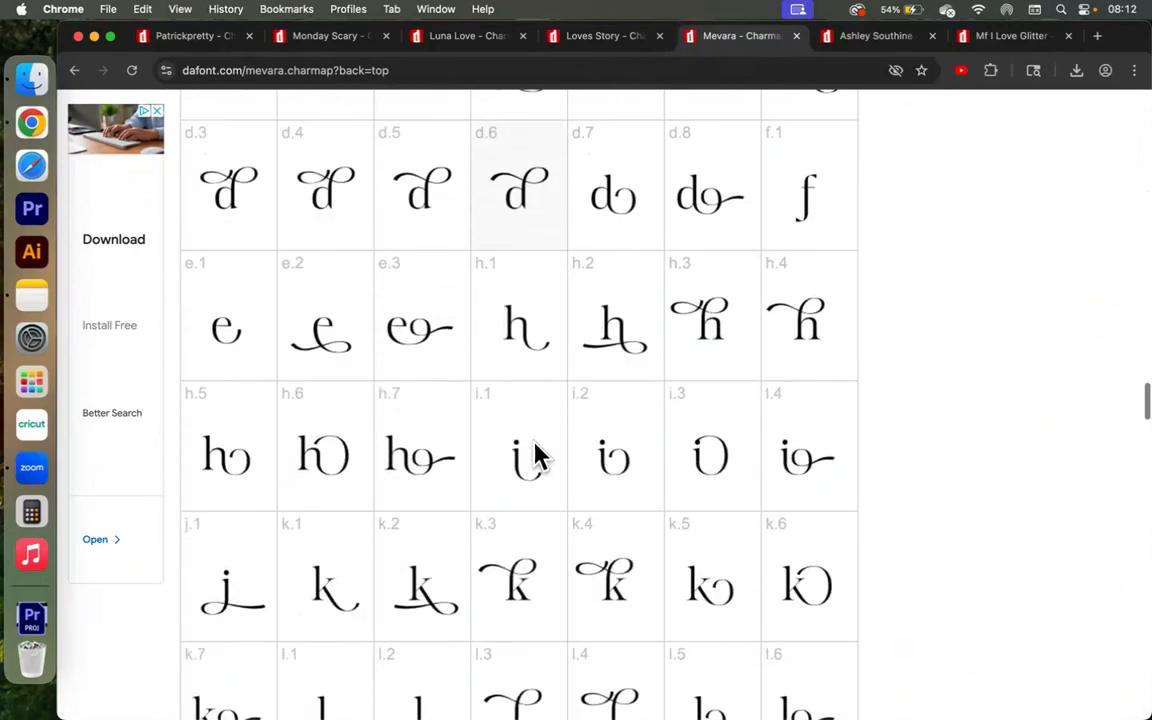
scroll(535, 455, down, 9)
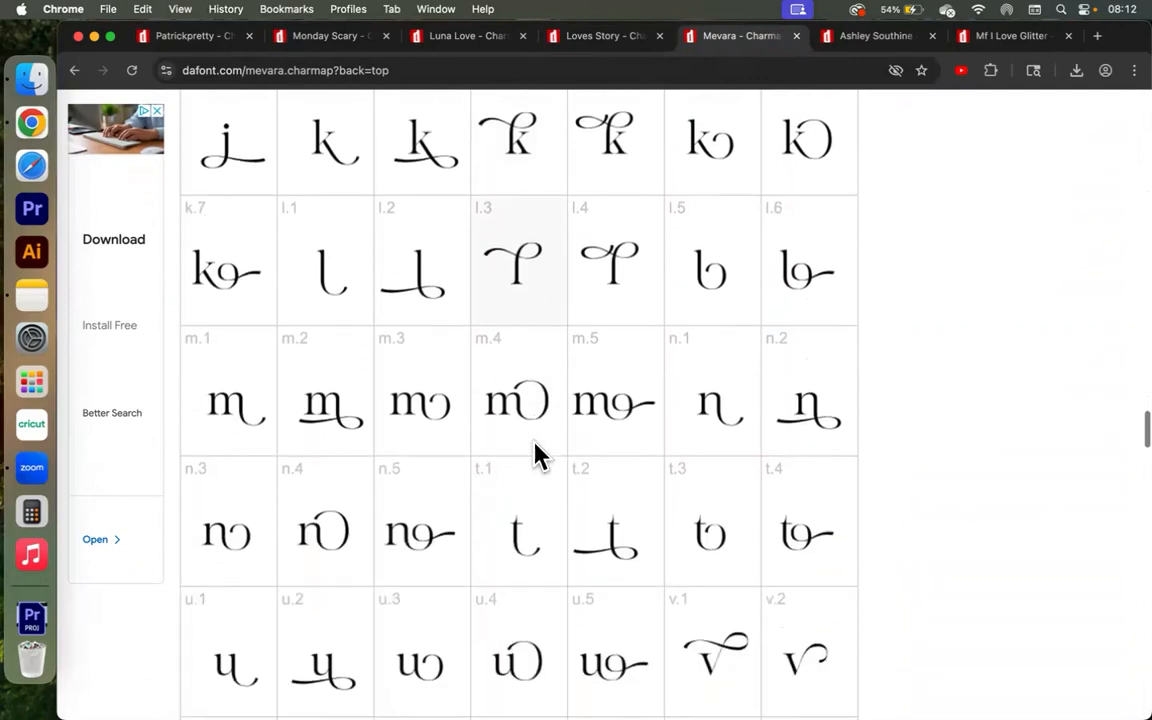
scroll(535, 455, down, 5)
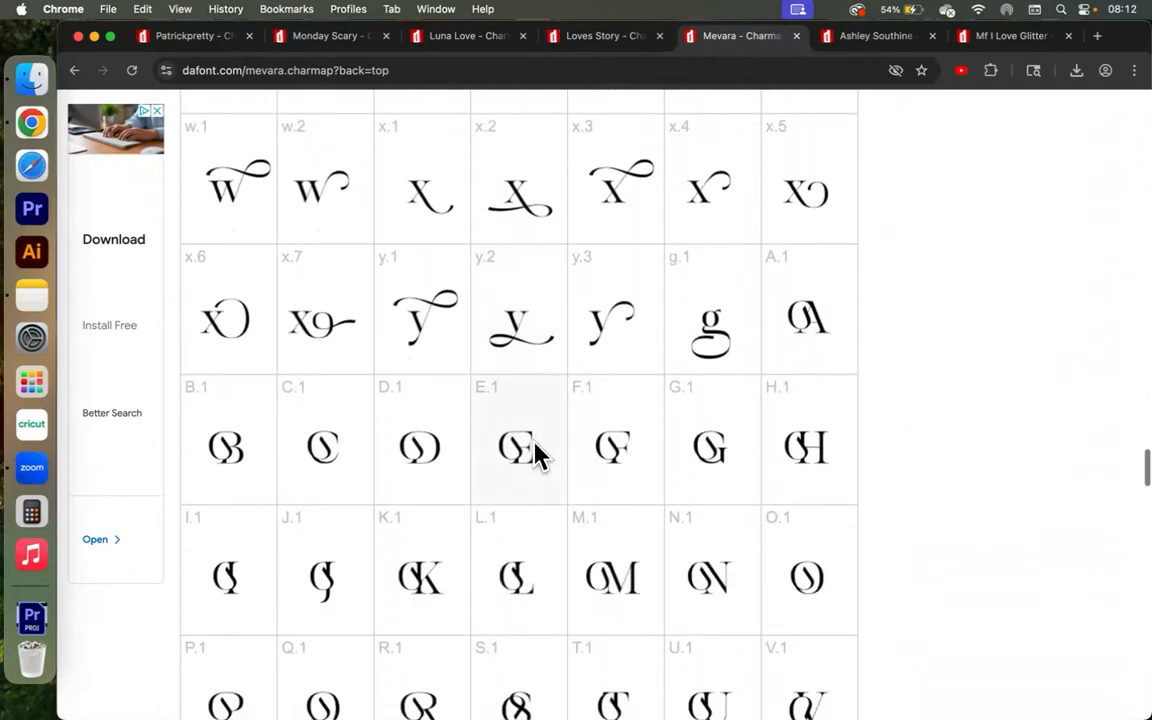
scroll(535, 452, down, 20)
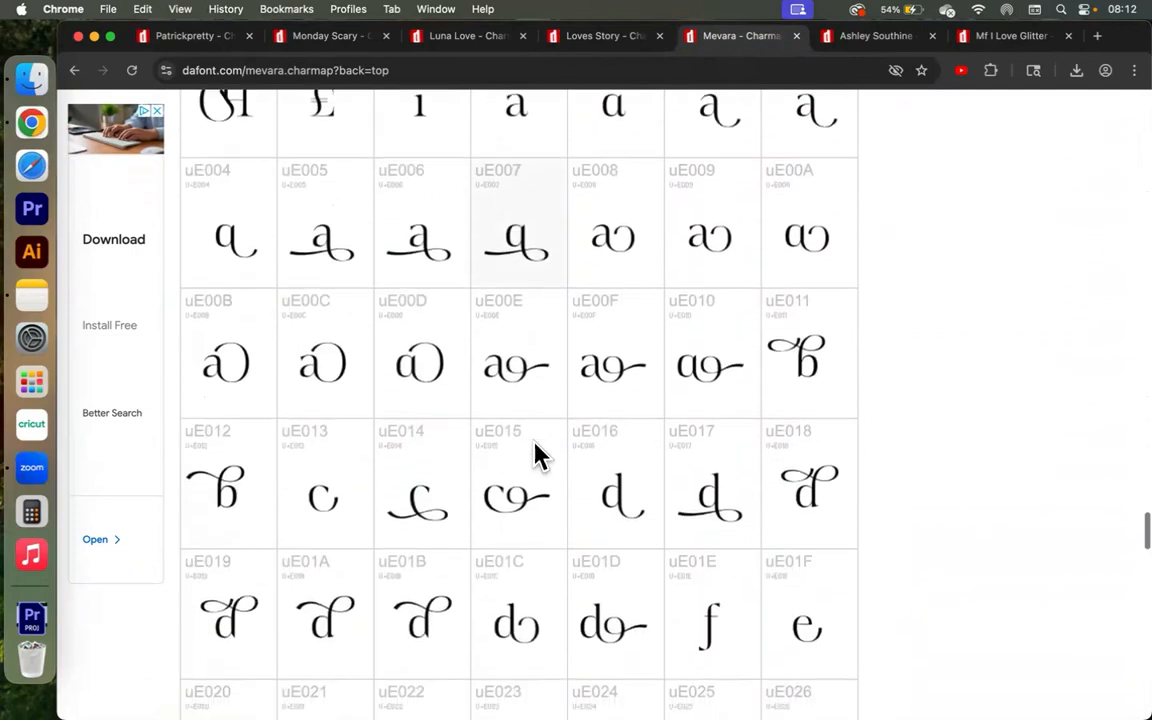
scroll(535, 455, down, 15)
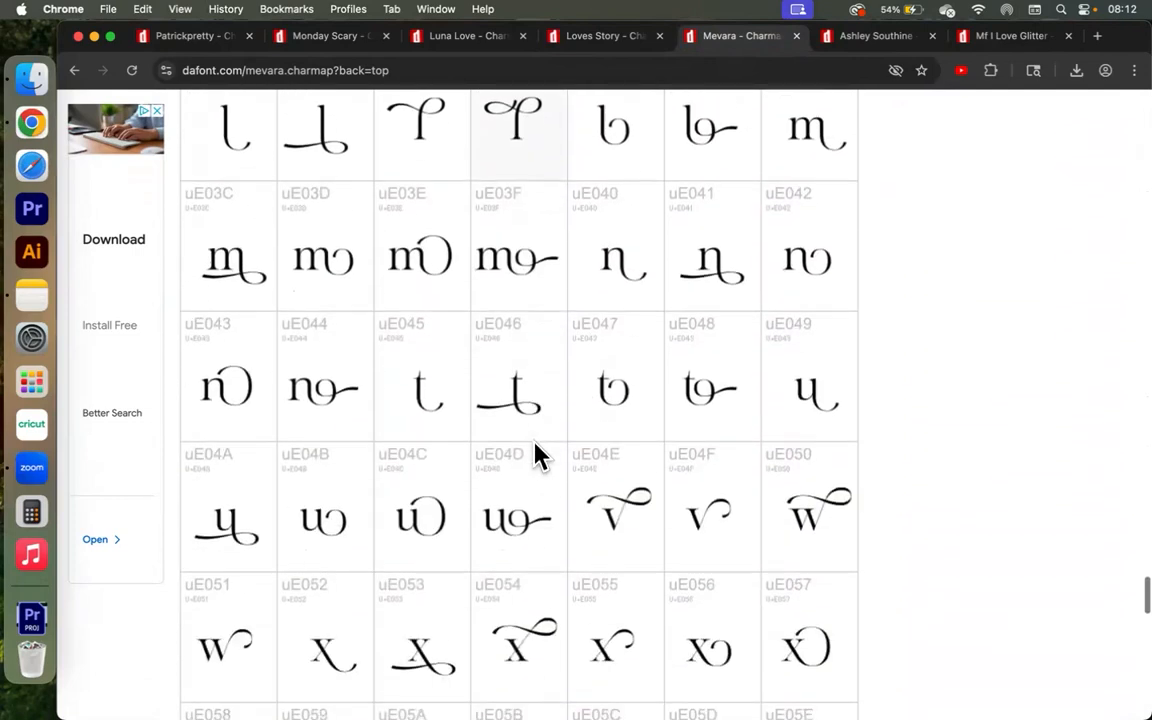
scroll(535, 455, down, 7)
scroll(643, 381, down, 7)
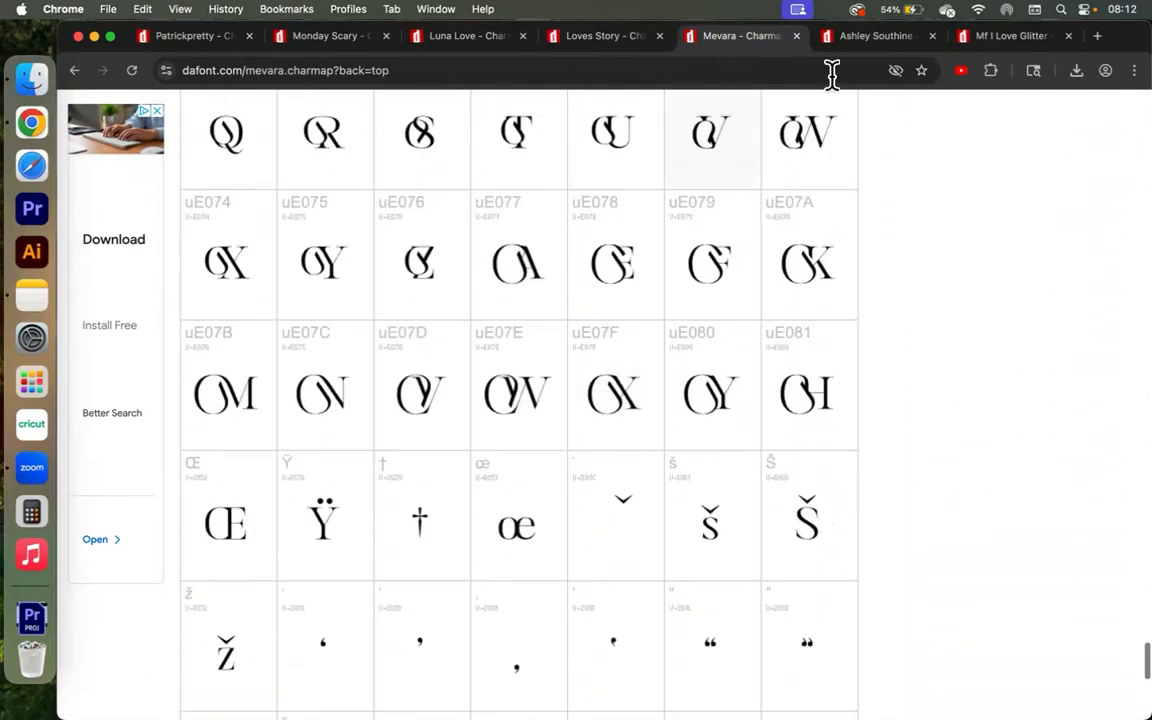
Open the Ashley Southine character map and examine its double-letter ligatures and its leading and trailing swash letters.
click(847, 45)
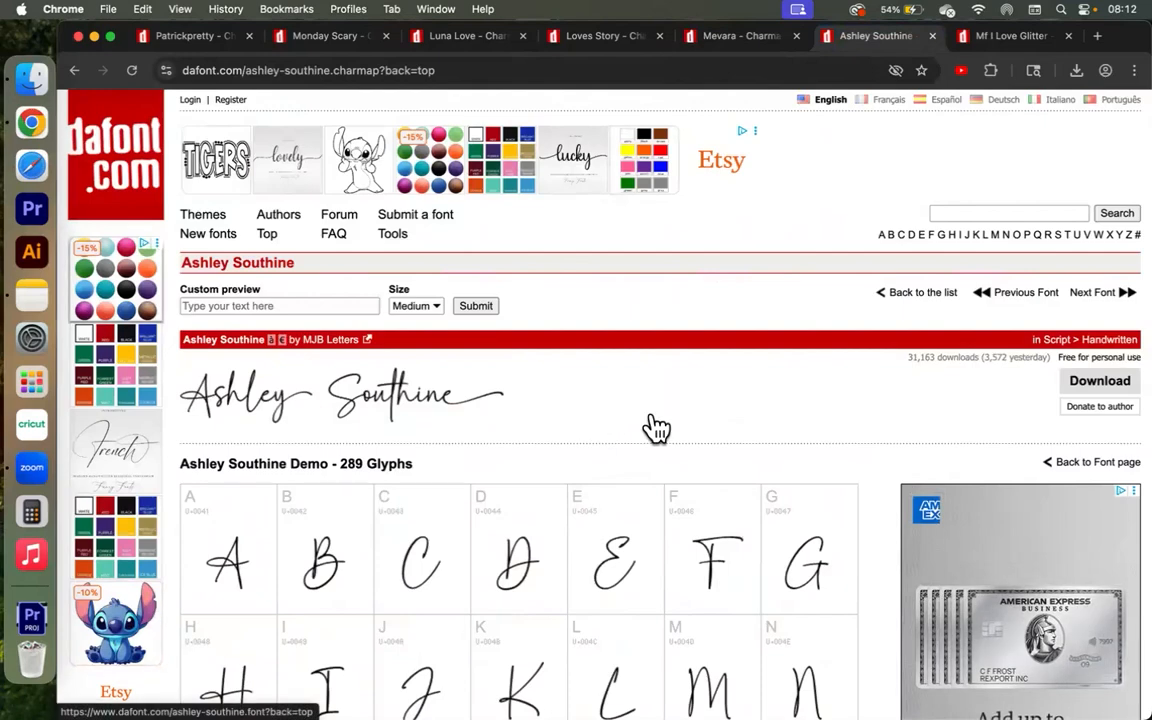
scroll(654, 426, down, 15)
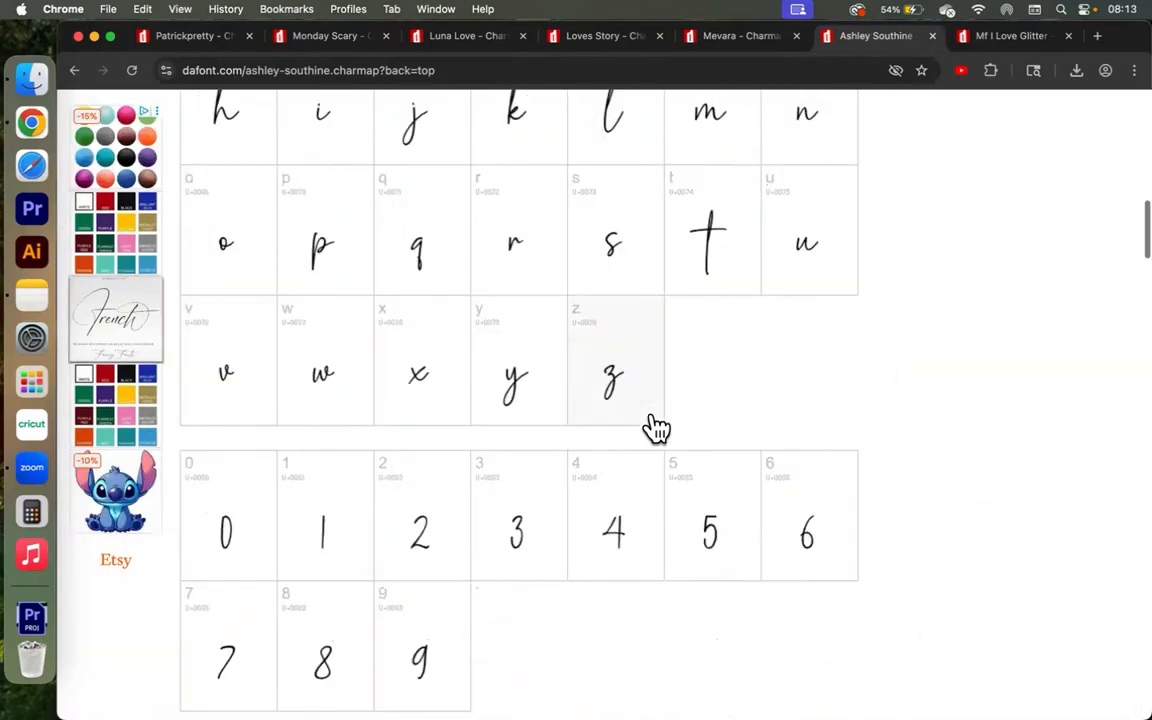
scroll(655, 426, down, 15)
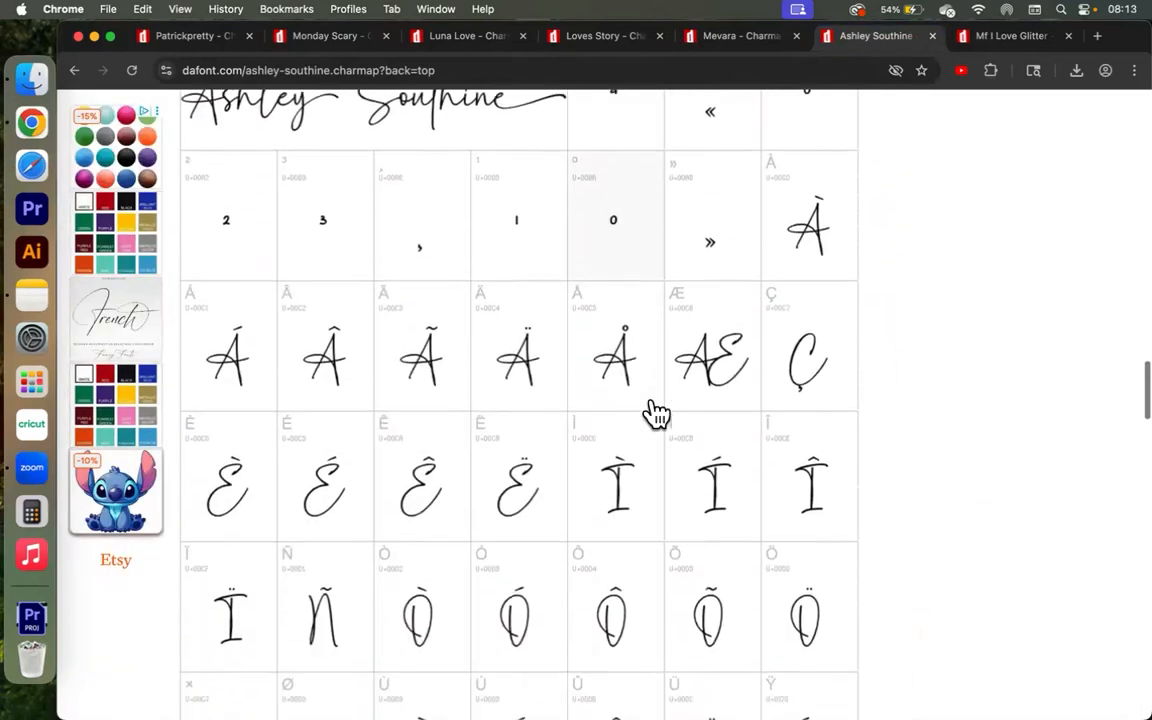
scroll(655, 413, down, 15)
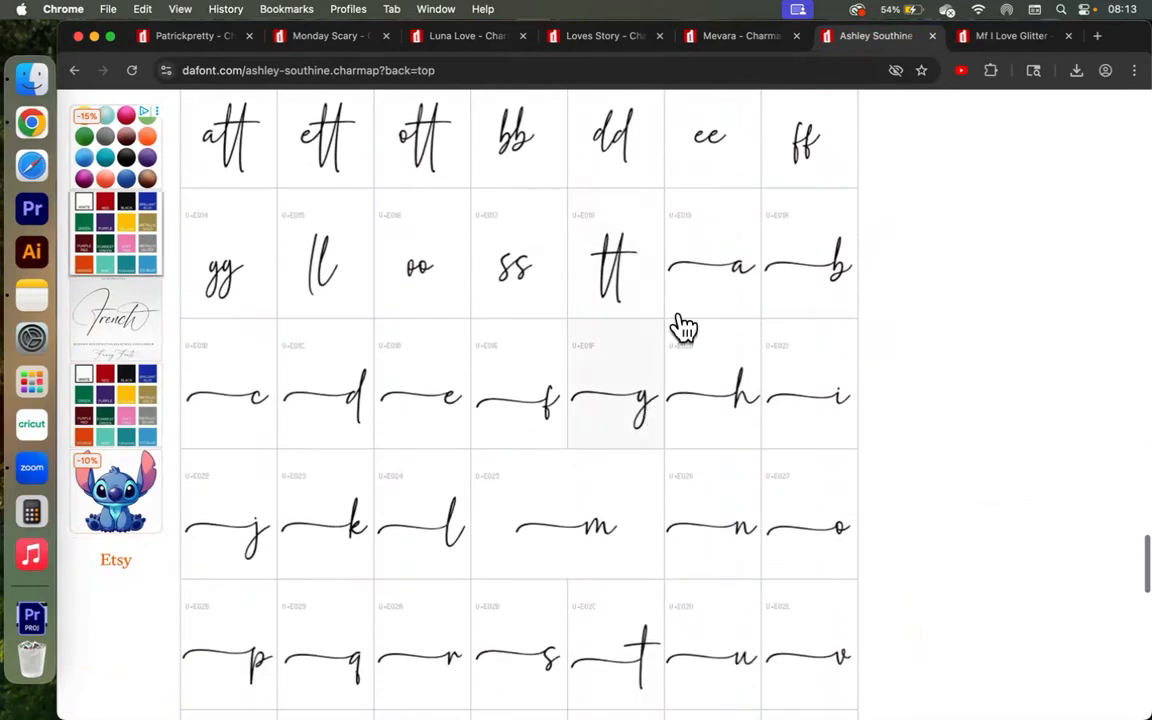
scroll(455, 452, down, 10)
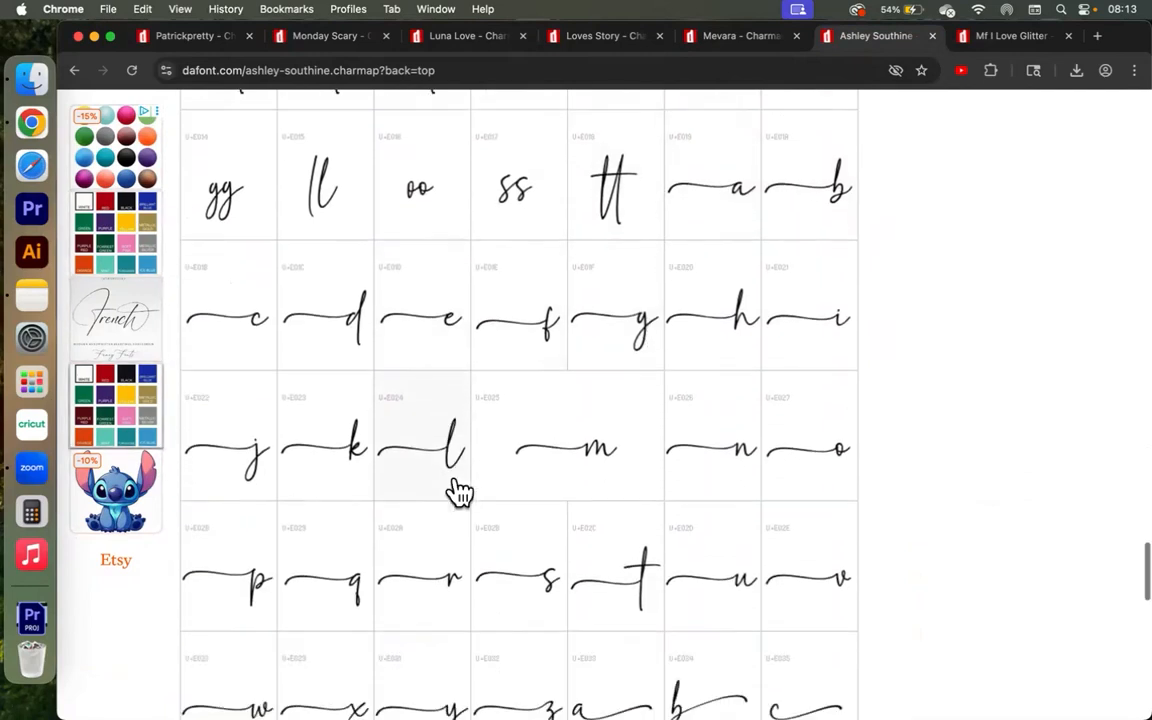
scroll(455, 448, down, 10)
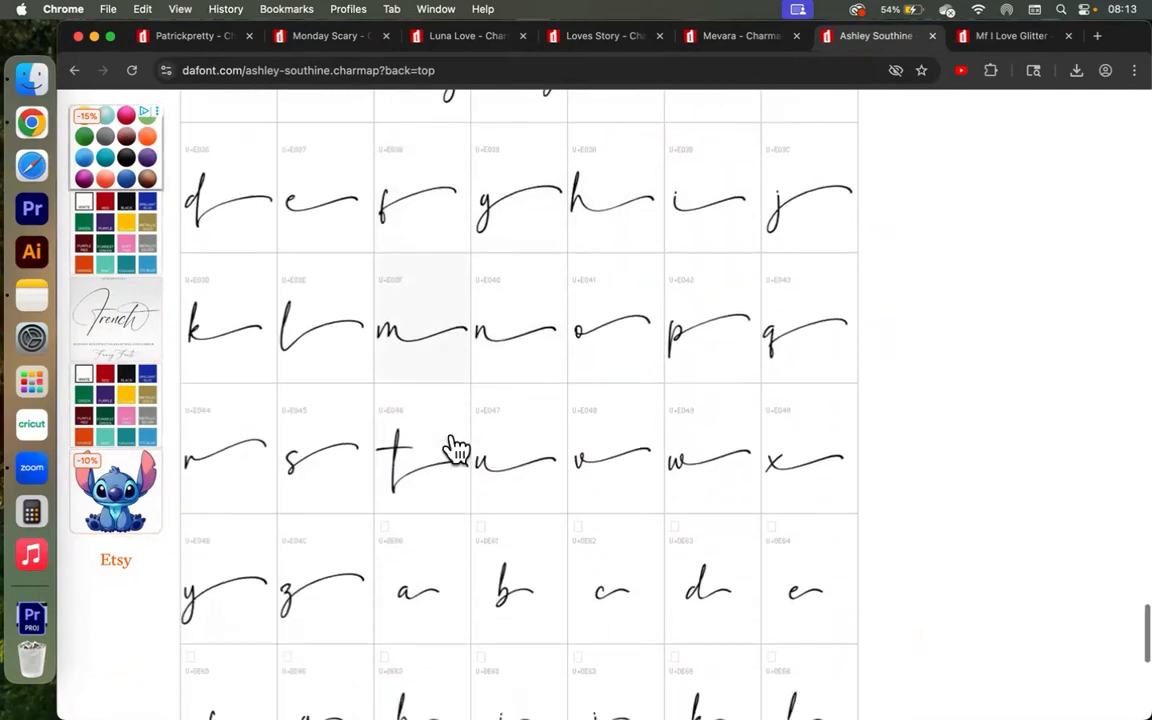
scroll(455, 448, up, 20)
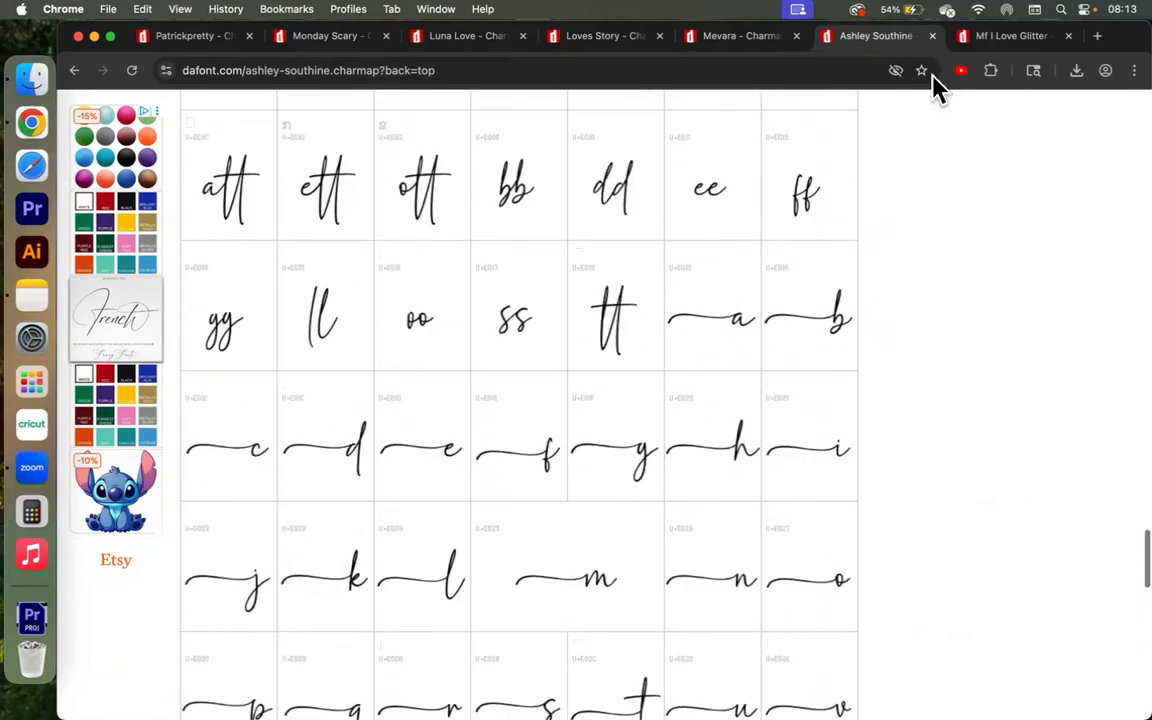
Open the Mf I Love Glitter character map and review its swirl, heart, ligature and ss01/ss02 alternate glyphs.
click(985, 40)
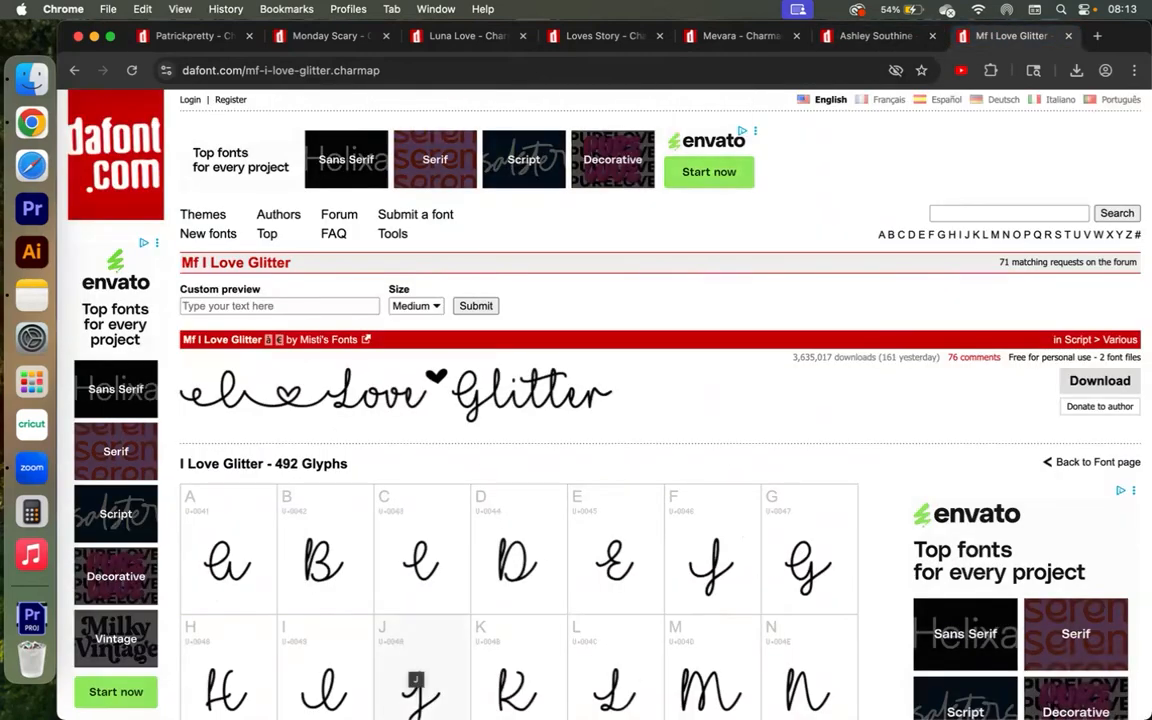
scroll(515, 565, down, 15)
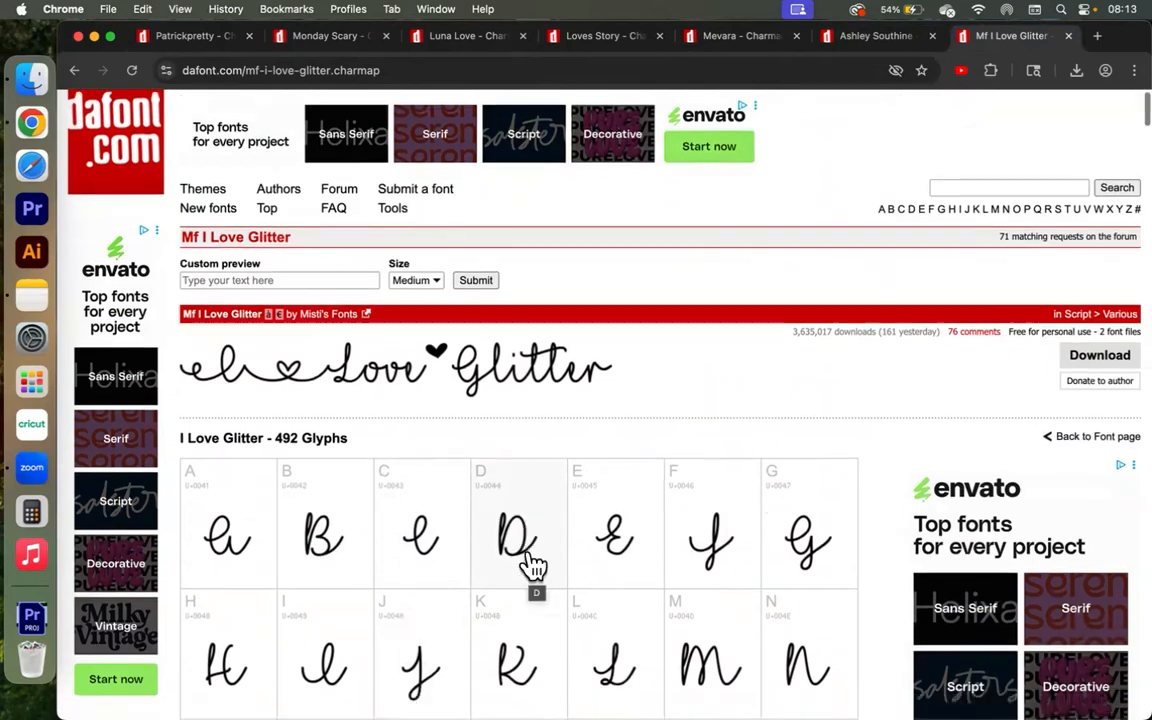
scroll(533, 565, down, 5)
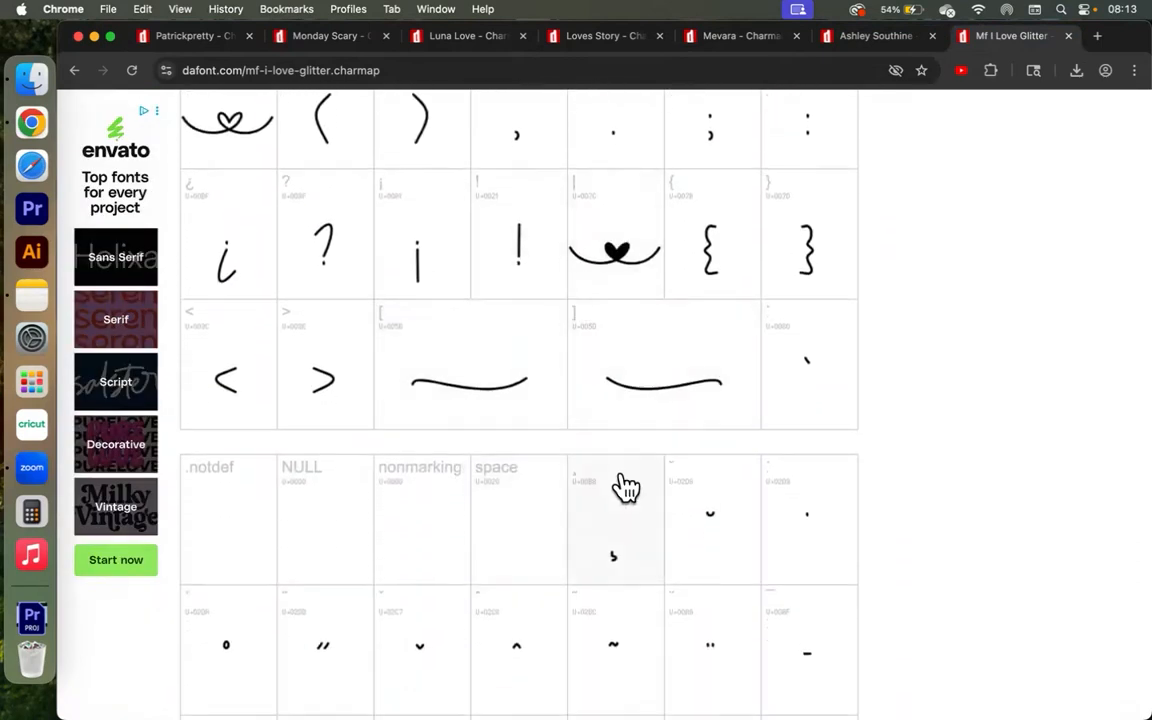
scroll(625, 486, down, 6)
scroll(625, 486, down, 10)
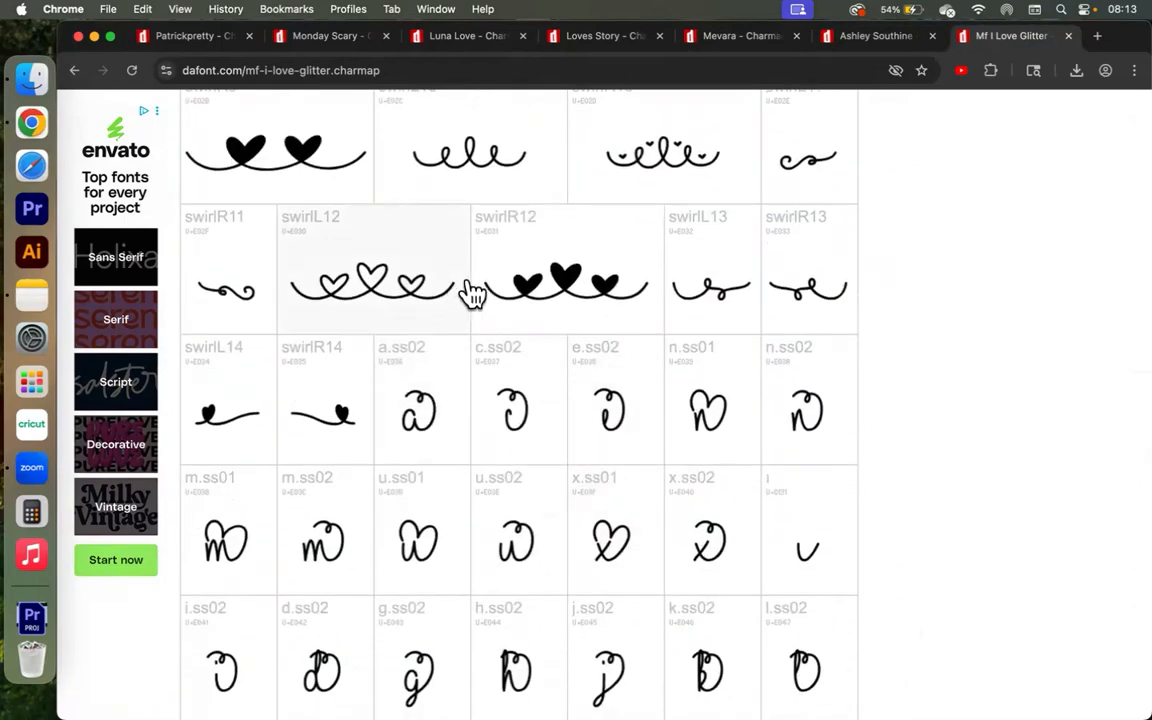
scroll(515, 450, down, 15)
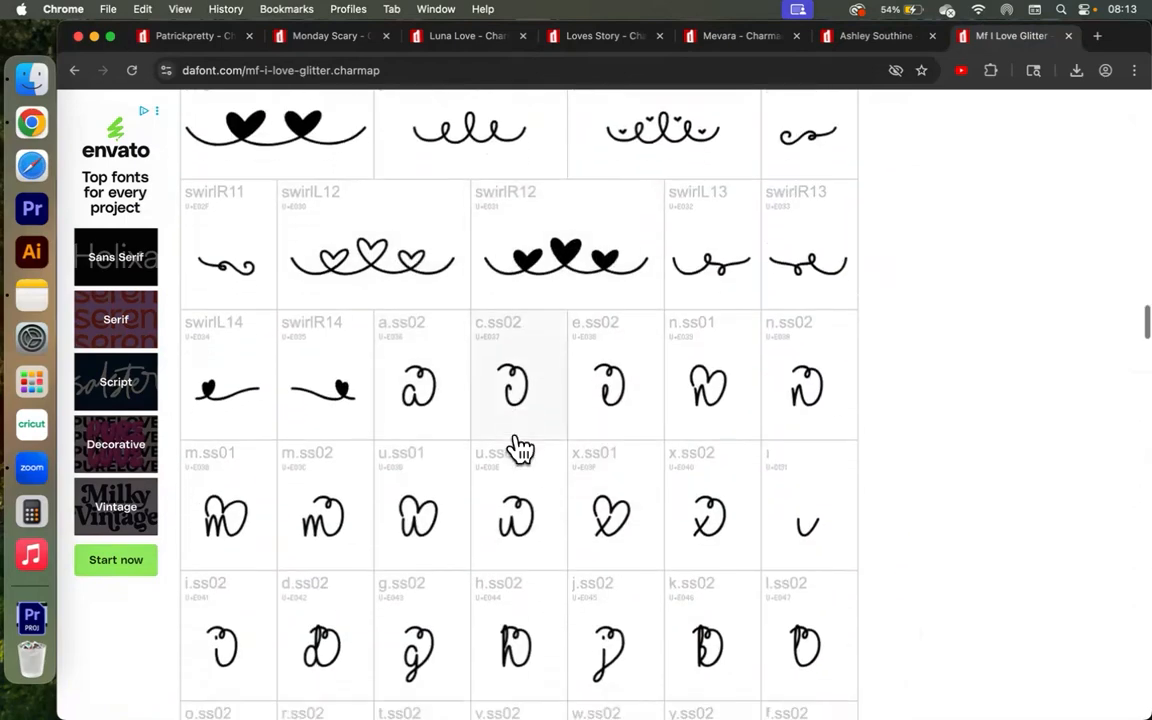
scroll(520, 449, down, 15)
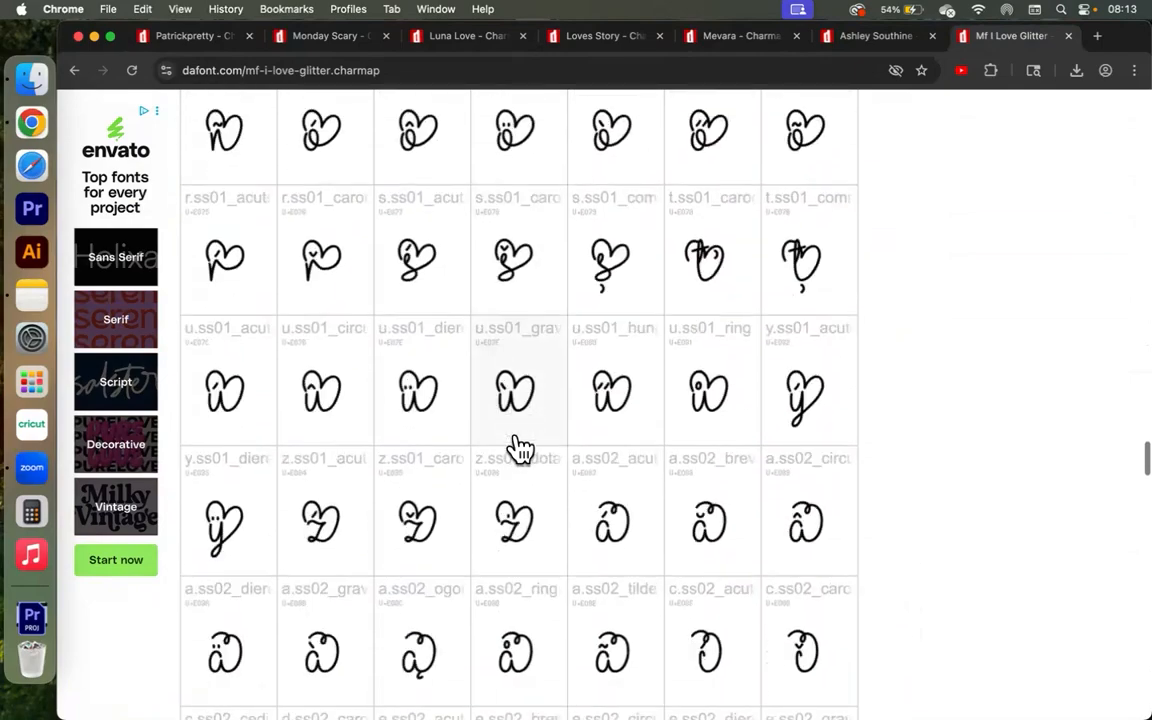
scroll(520, 449, down, 10)
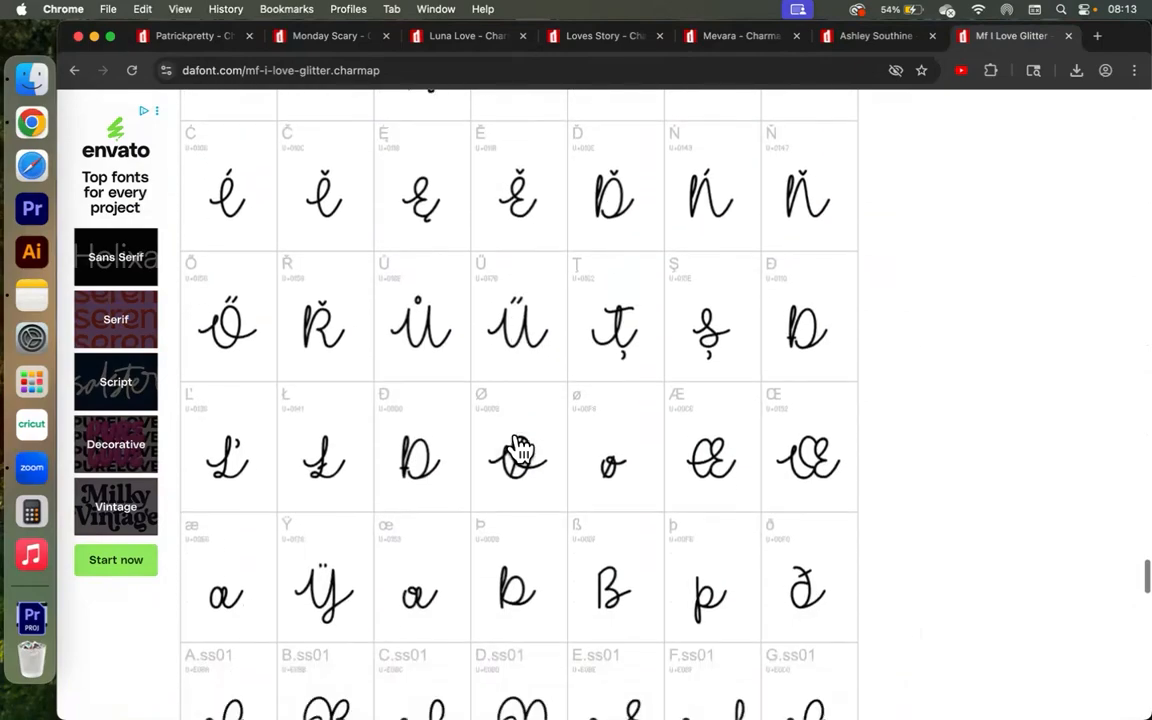
scroll(520, 449, down, 12)
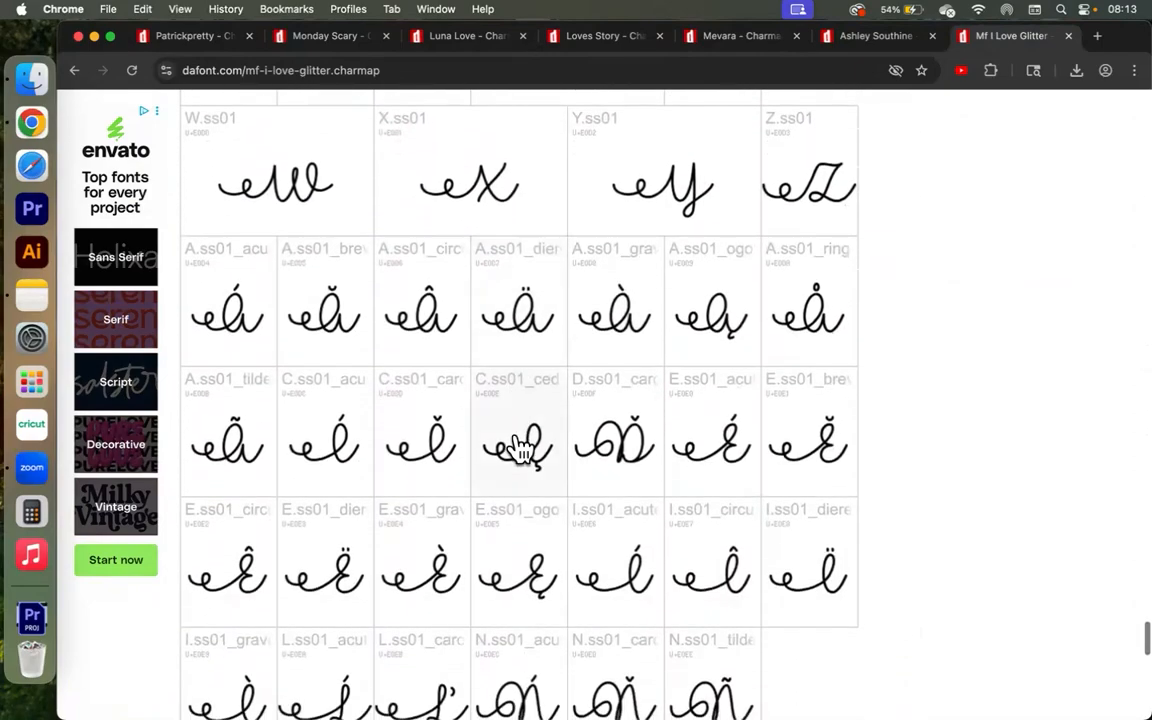
scroll(520, 449, down, 3)
scroll(520, 449, up, 20)
scroll(520, 449, up, 20)
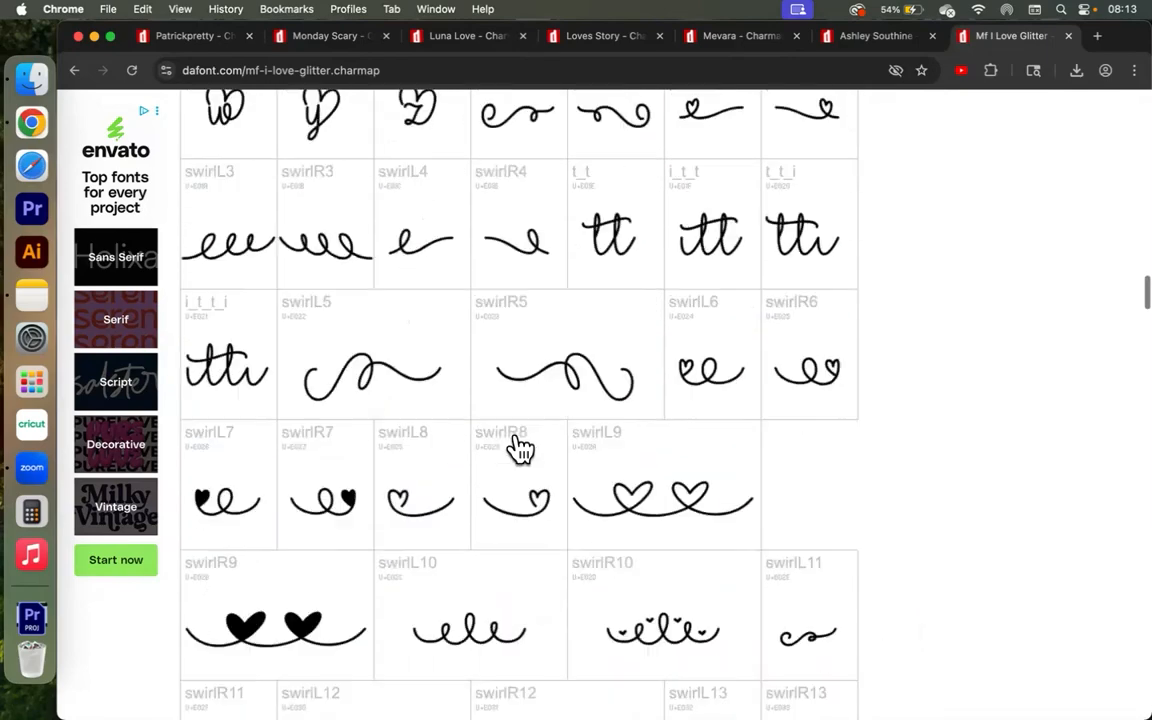
scroll(520, 449, up, 15)
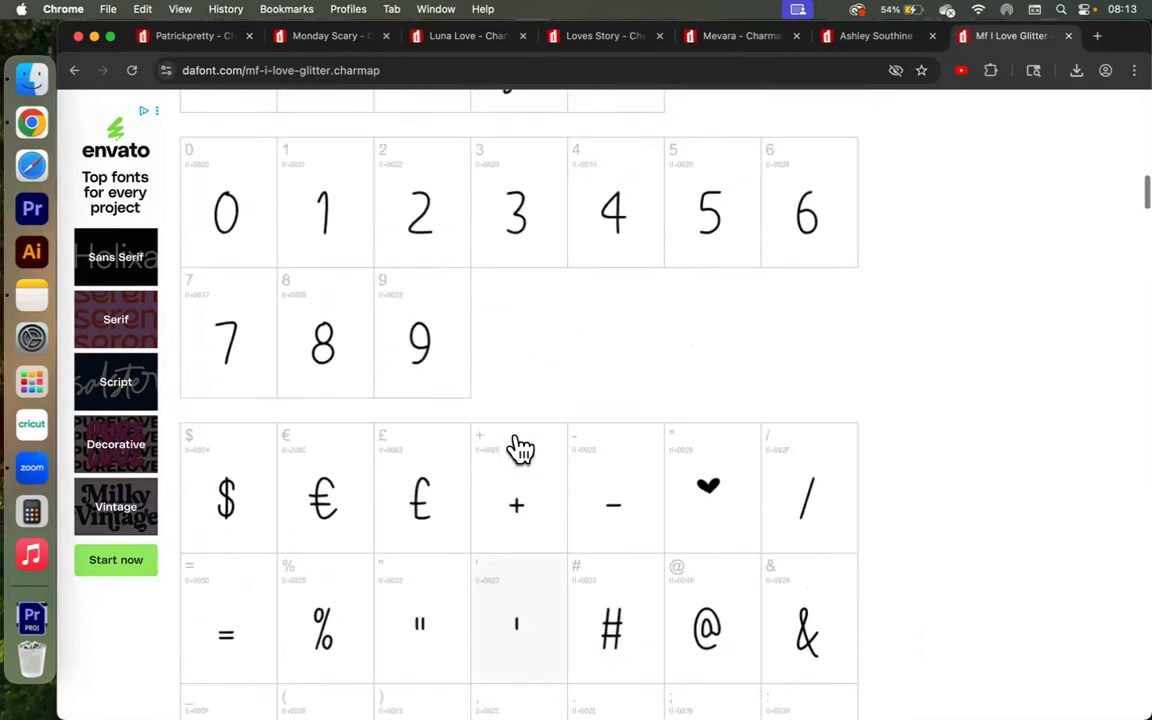
scroll(520, 449, up, 5)
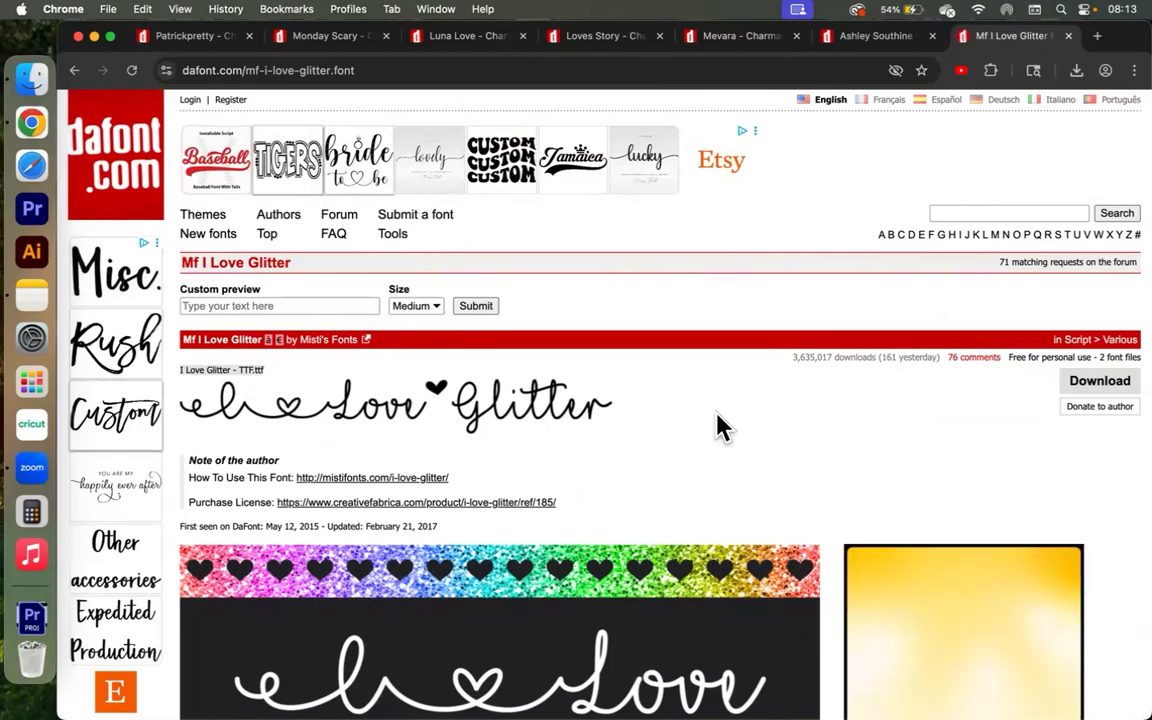
Look over the basic character preview on the Mf I Love Glitter font page, and open its full glyph listing.
scroll(718, 426, down, 2)
scroll(718, 426, down, 8)
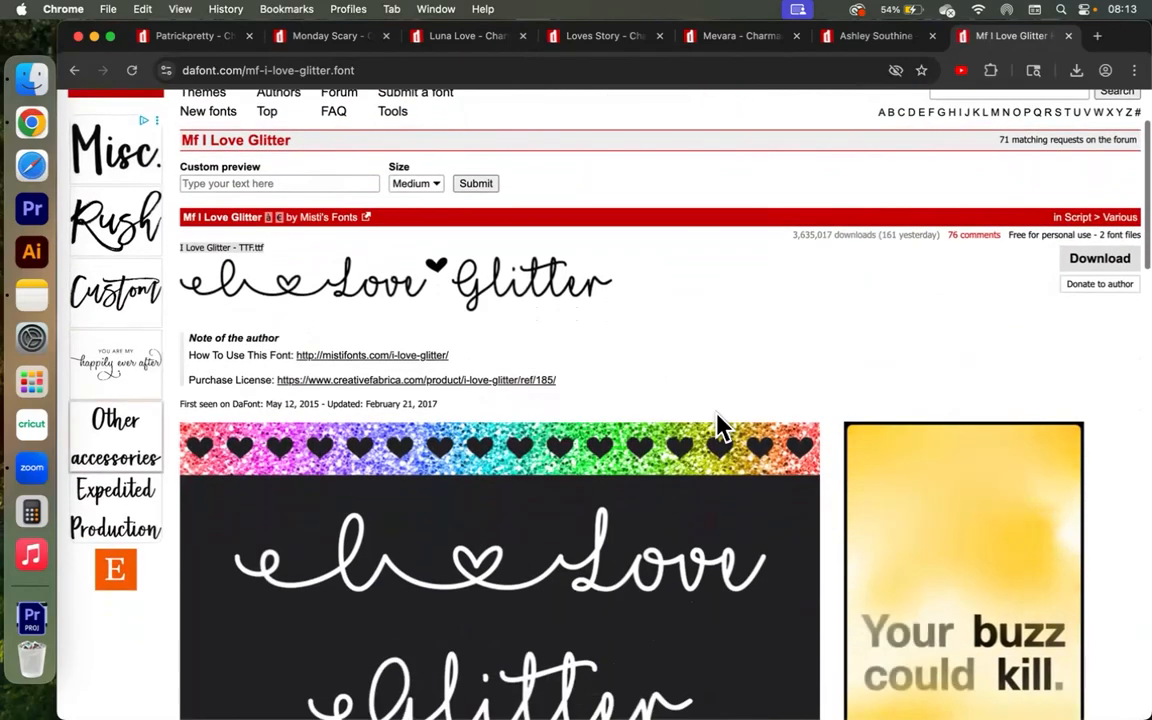
scroll(718, 426, down, 20)
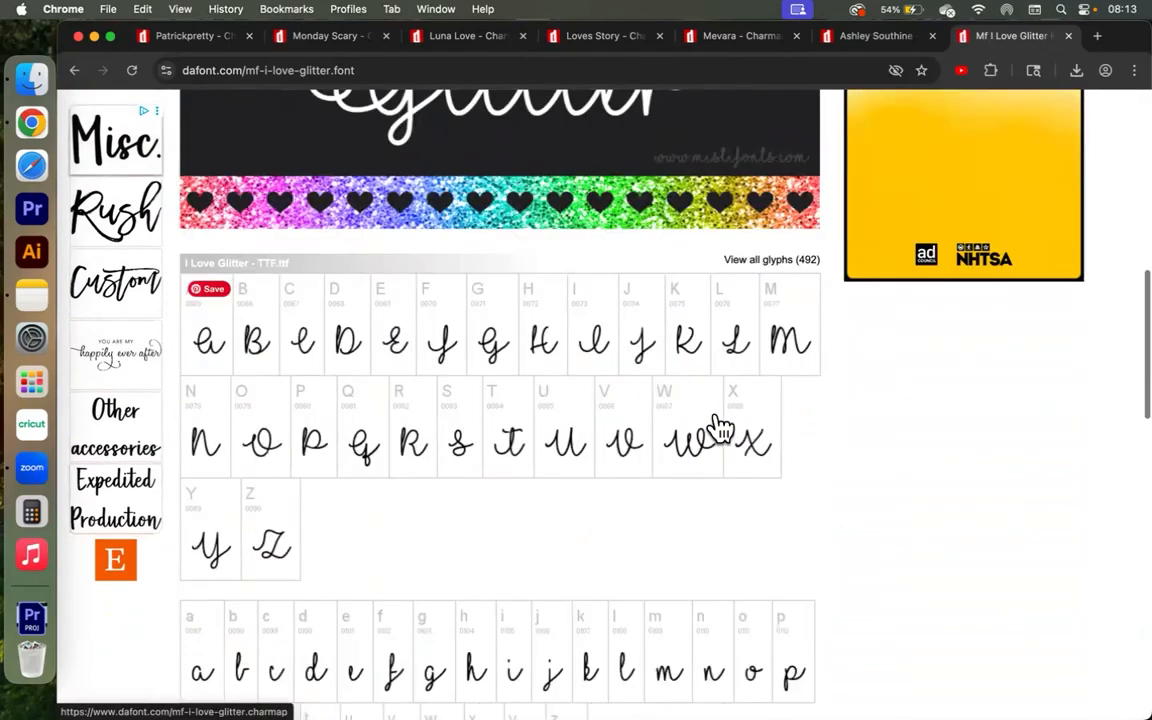
scroll(718, 426, up, 20)
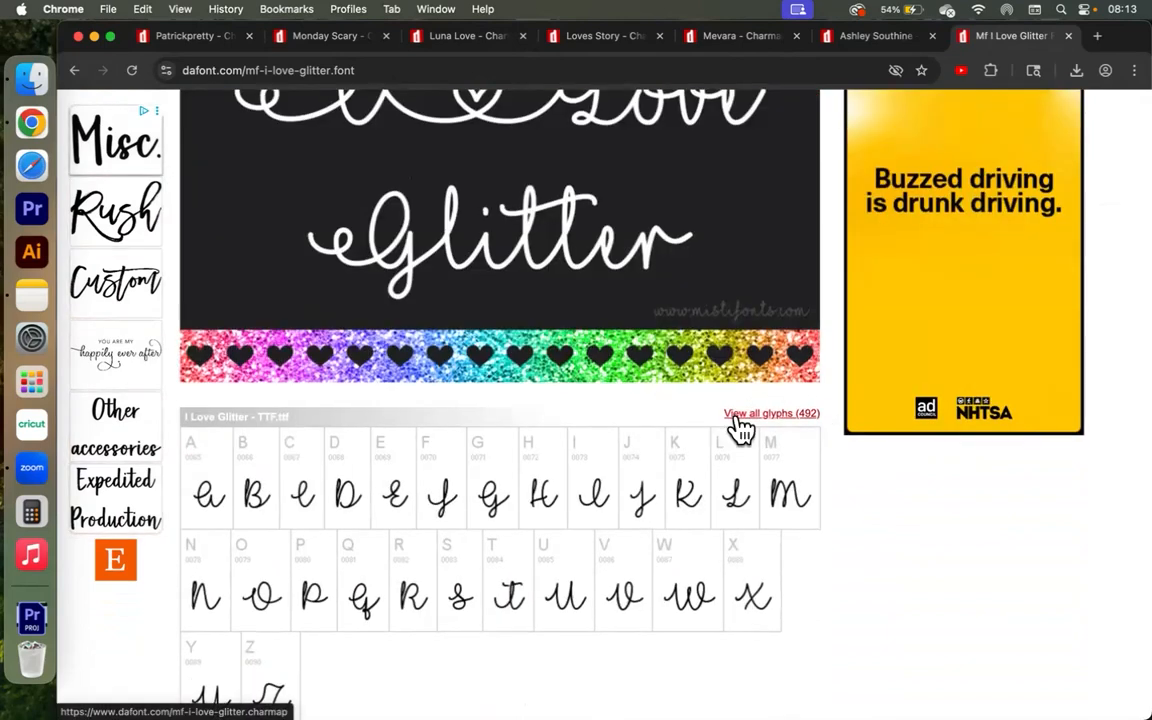
scroll(740, 427, down, 20)
scroll(370, 525, down, 2)
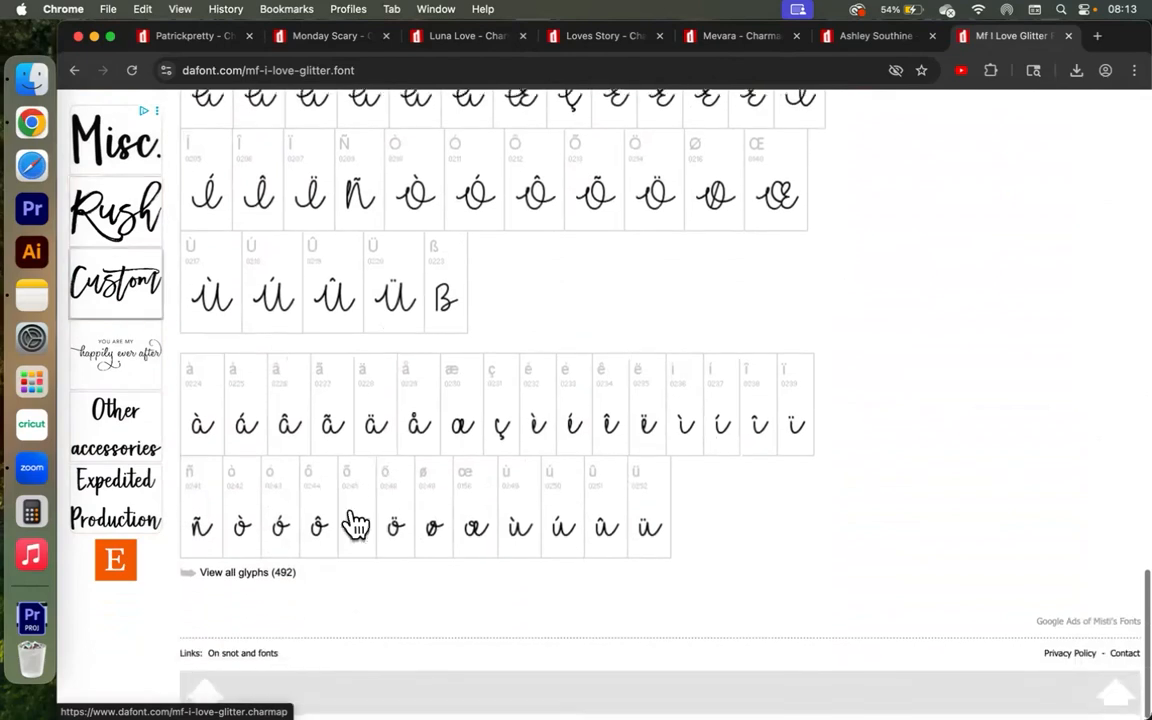
click(258, 582)
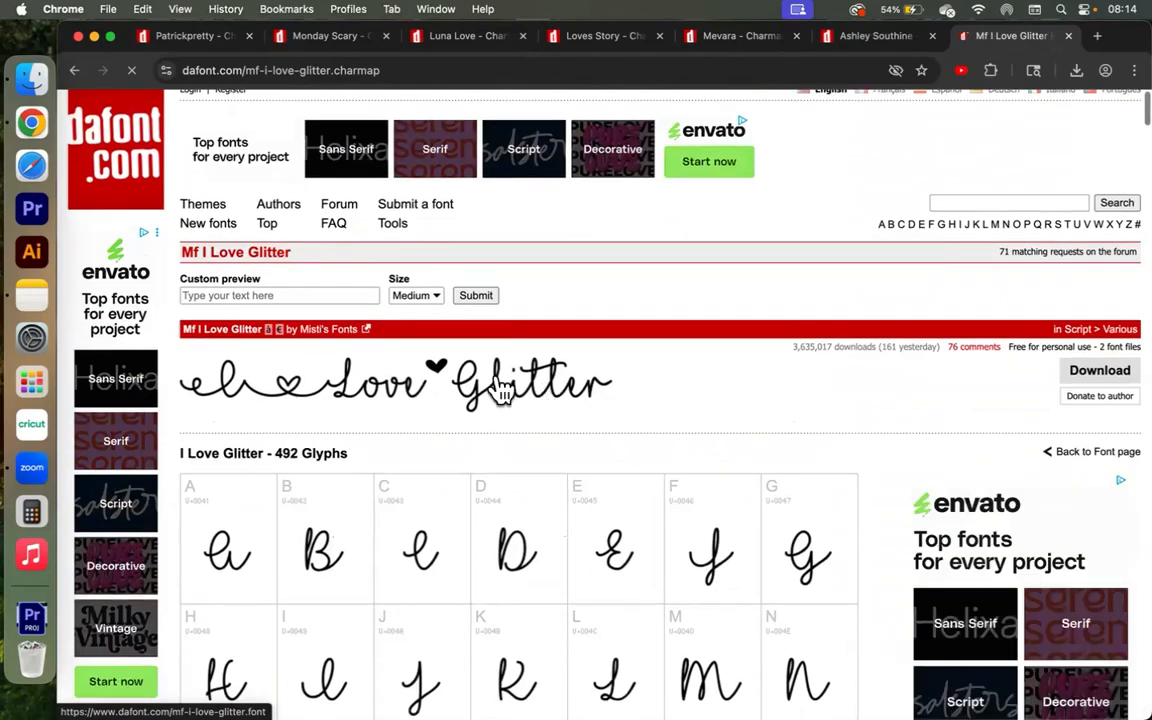
Look through the full Mf I Love Glitter glyph listing again and return to its beginning.
scroll(700, 563, down, 3)
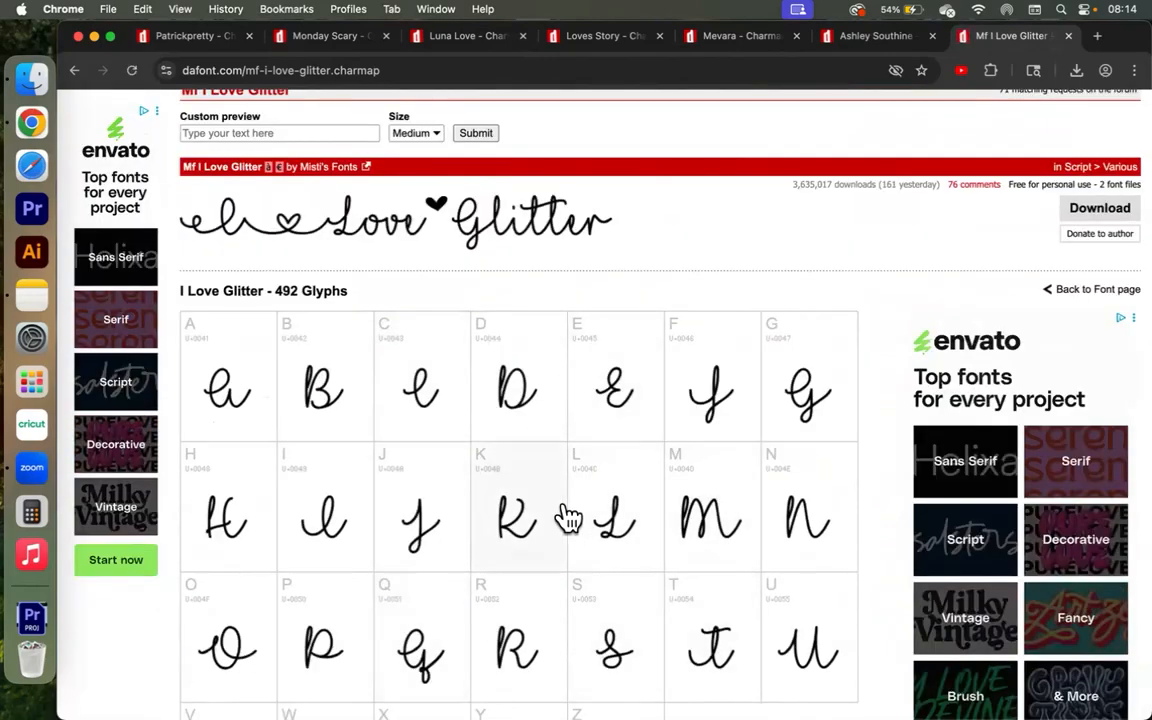
scroll(568, 517, down, 20)
scroll(568, 517, down, 20)
scroll(568, 517, down, 5)
scroll(568, 517, up, 20)
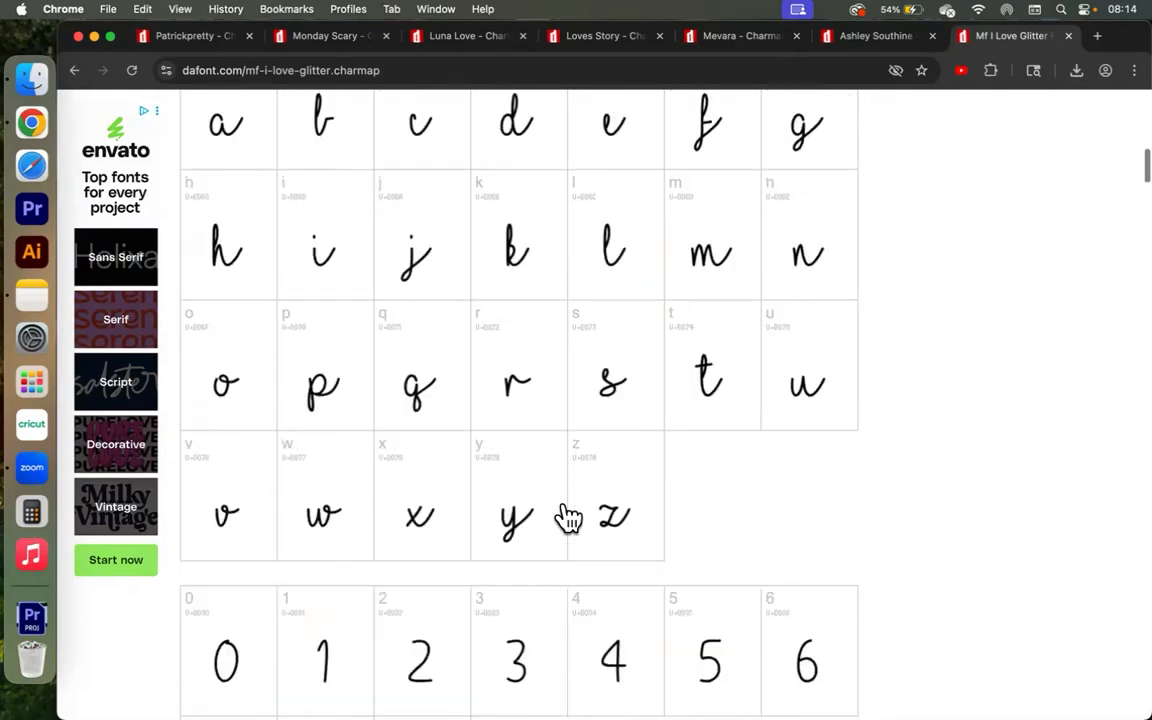
scroll(568, 517, up, 10)
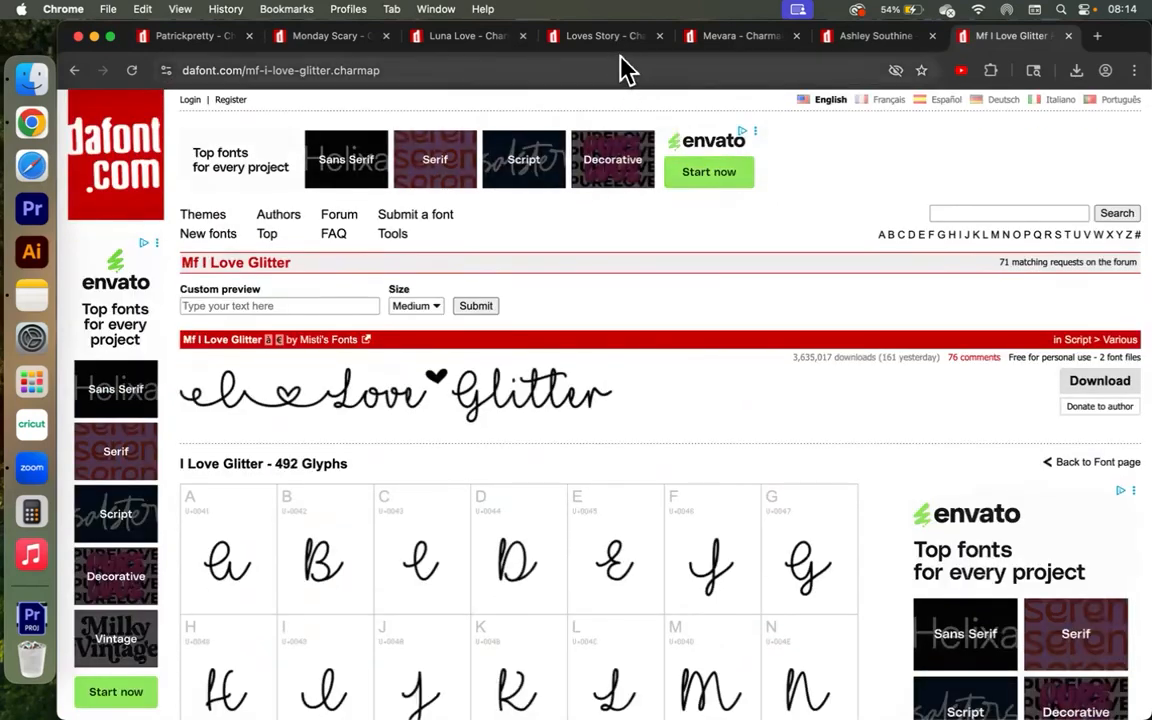
Download the Loves Story font from its DaFont page, saving it as loves_story in the Downloads folder.
click(607, 38)
scroll(535, 350, up, 5)
scroll(540, 350, up, 15)
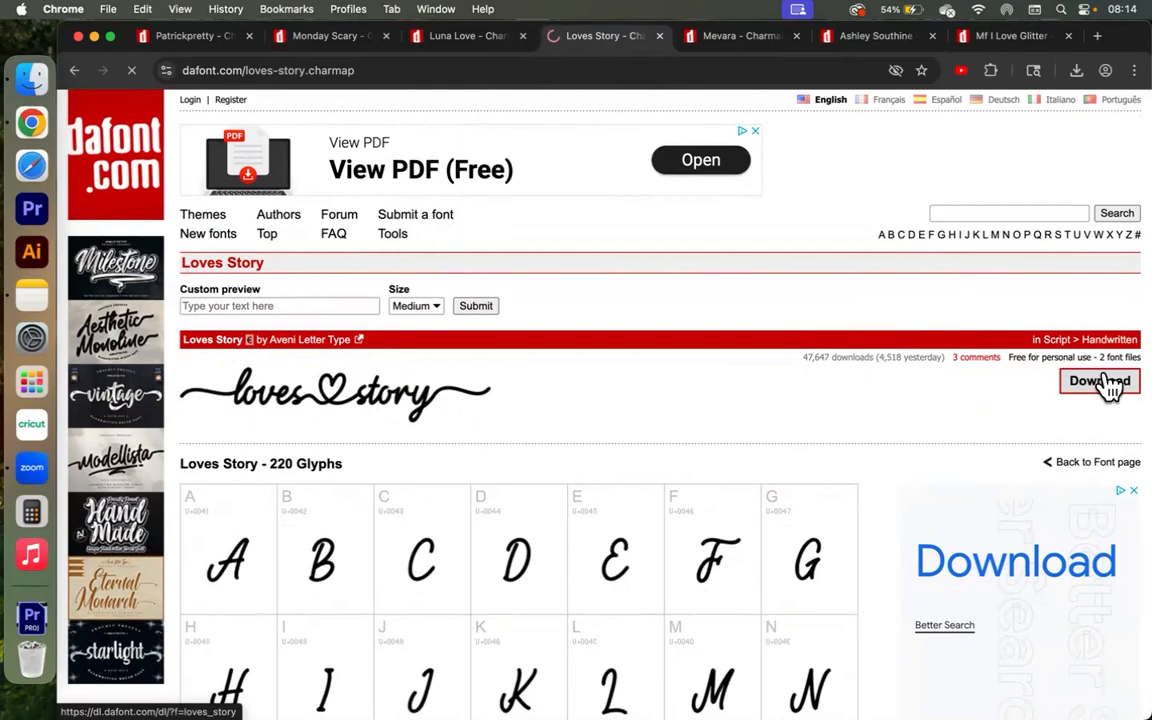
click(1070, 385)
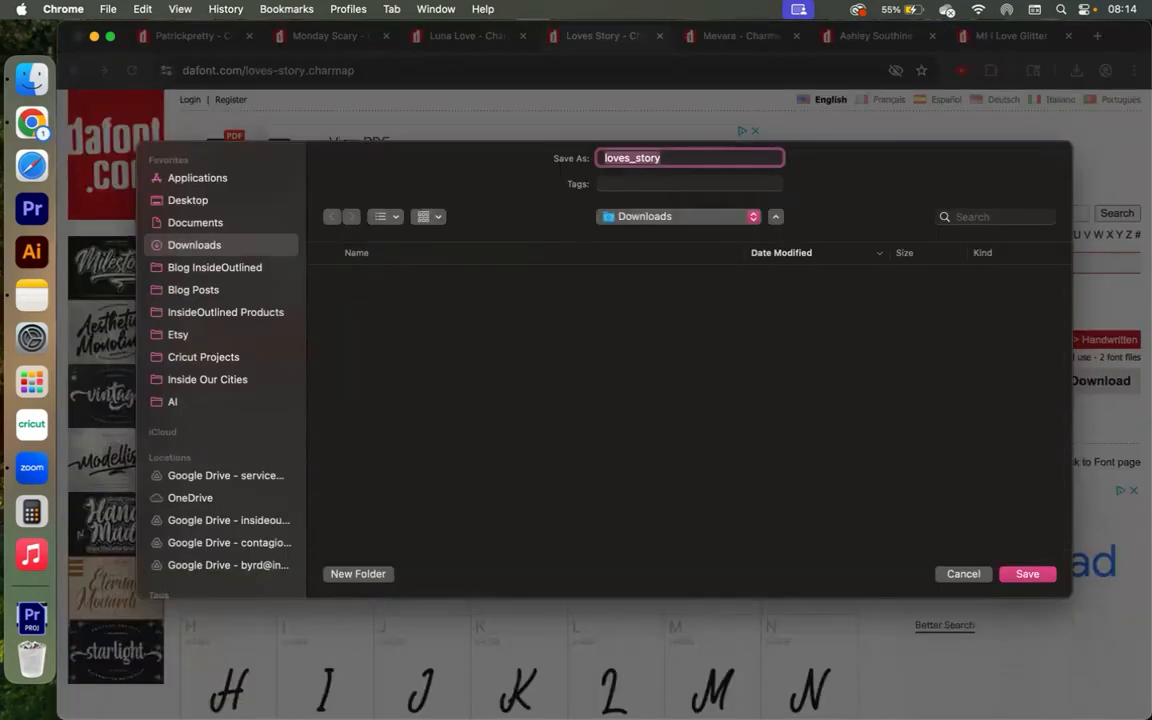
click(1017, 576)
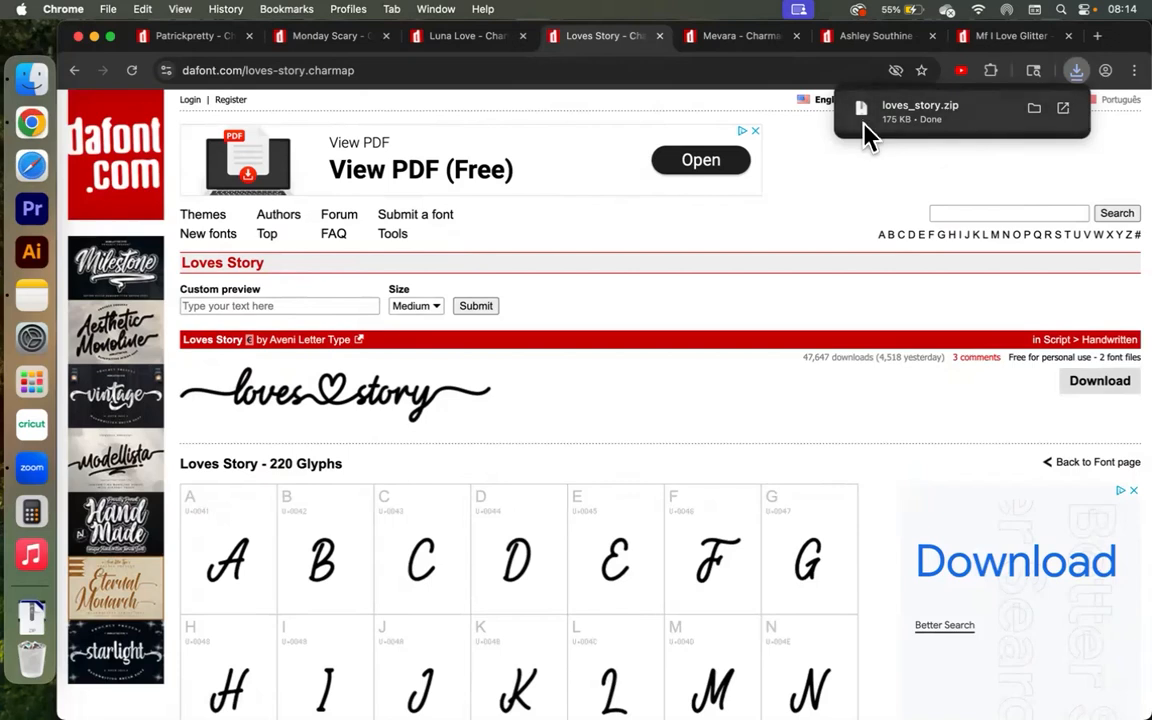
Switch to Finder, bring up the Downloads folder and extract loves_story.zip.
click(41, 74)
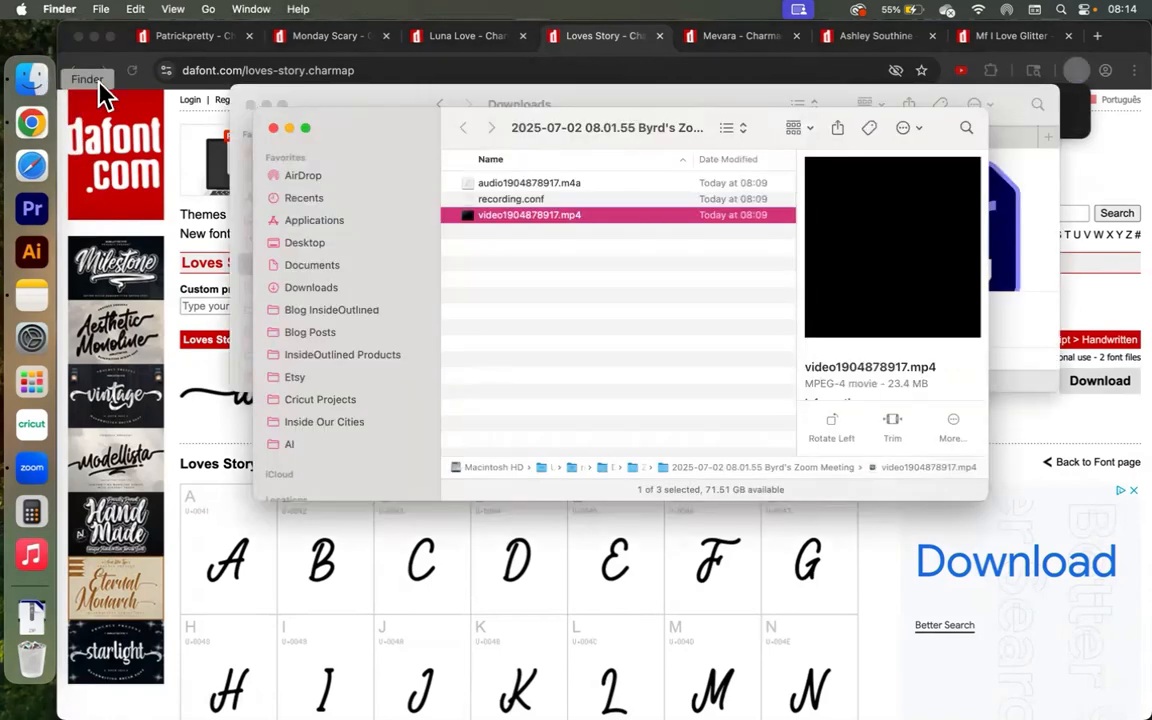
click(348, 105)
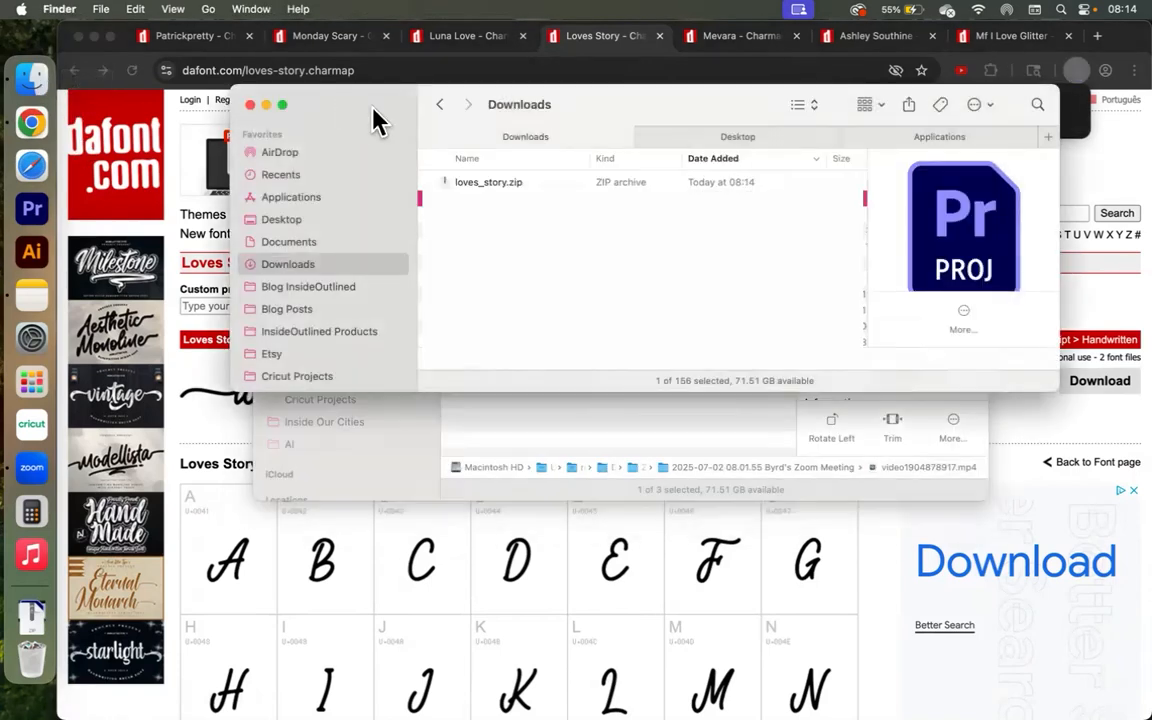
click(496, 183)
double_click(496, 183)
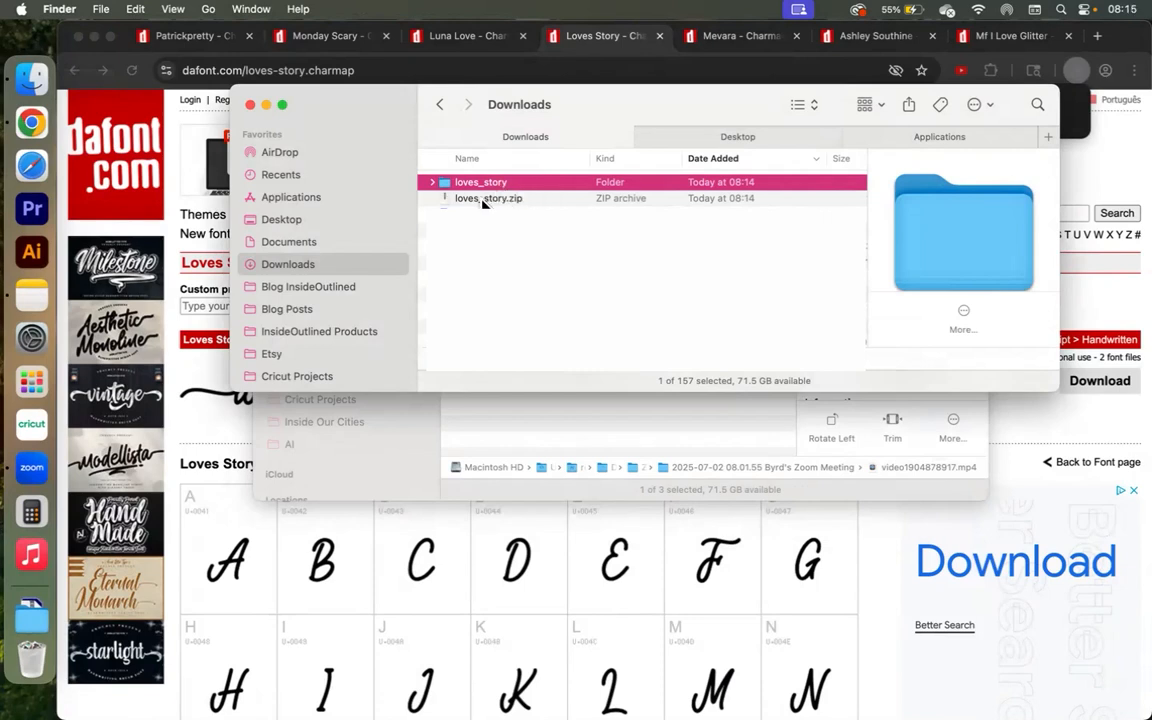
Open the extracted loves_story folder, preview the personal use license Readme to examine its terms and purchase links, and close the preview.
click(462, 199)
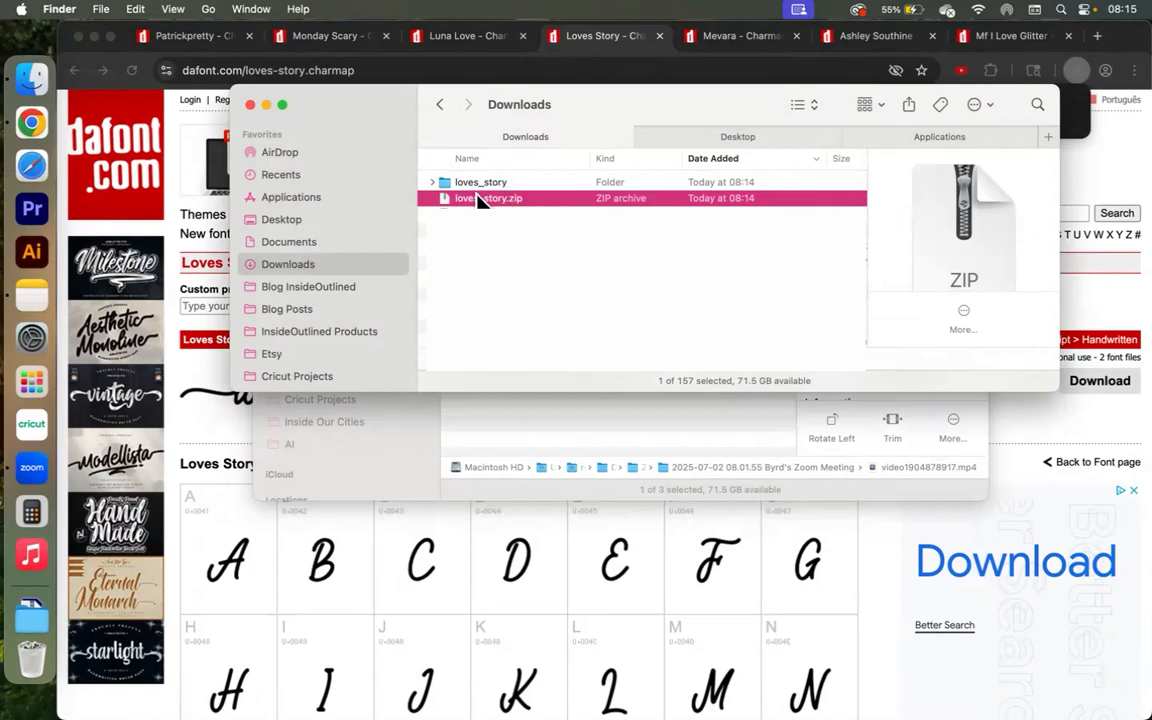
double_click(465, 182)
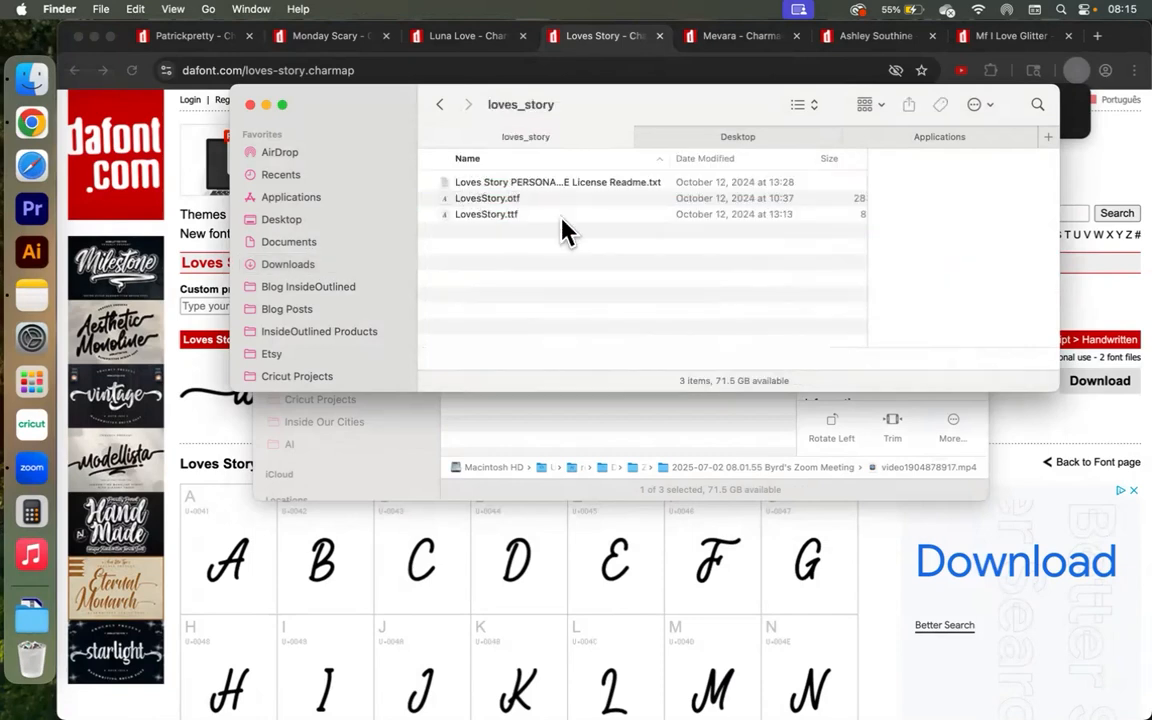
click(517, 183)
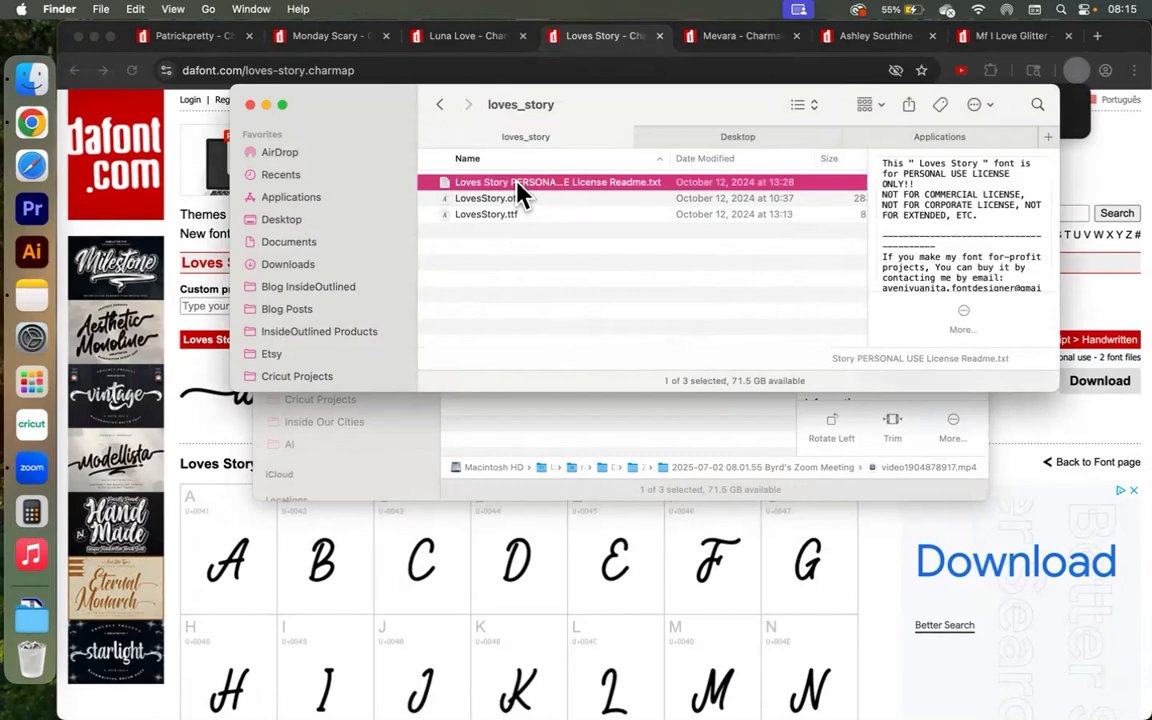
key(space)
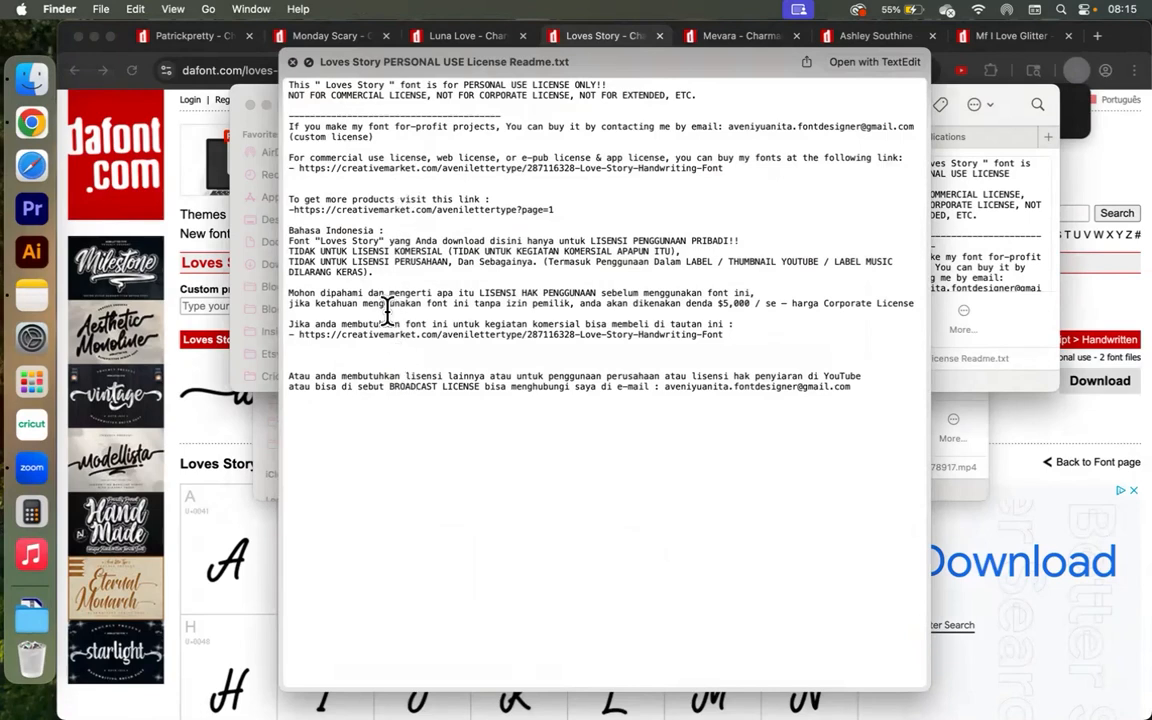
mouse_move(352, 199)
mouse_down()
mouse_move(380, 195)
mouse_move(368, 212)
mouse_up()
triple_click(368, 210)
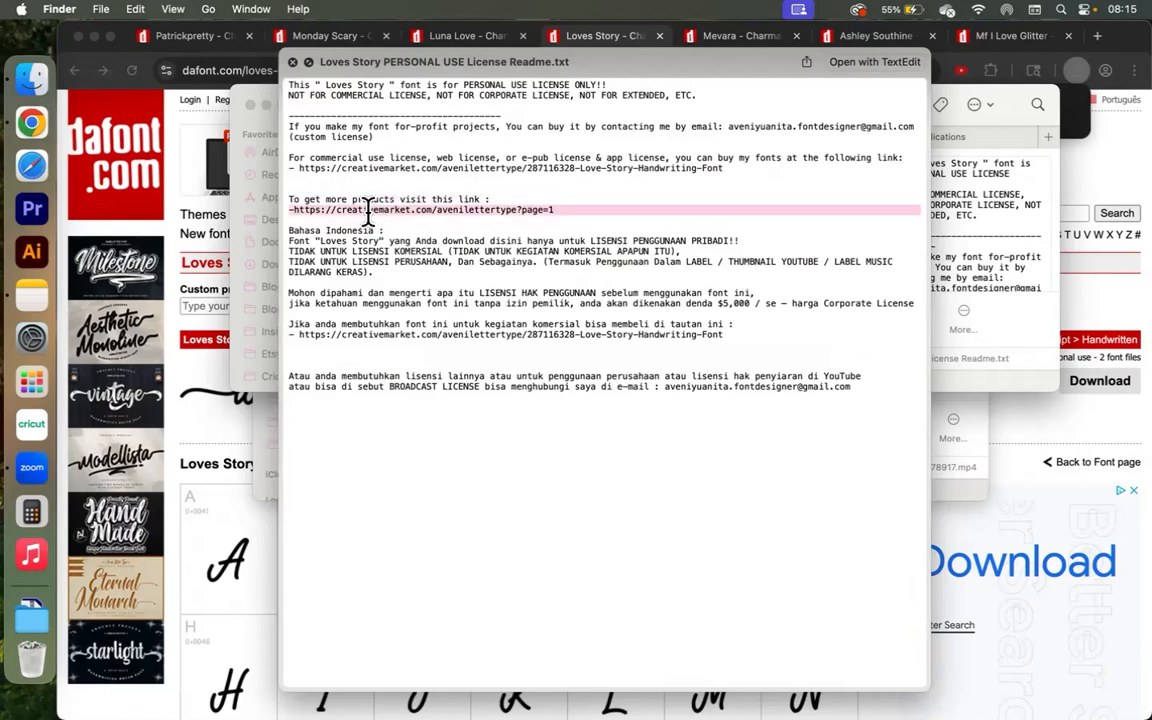
click(374, 350)
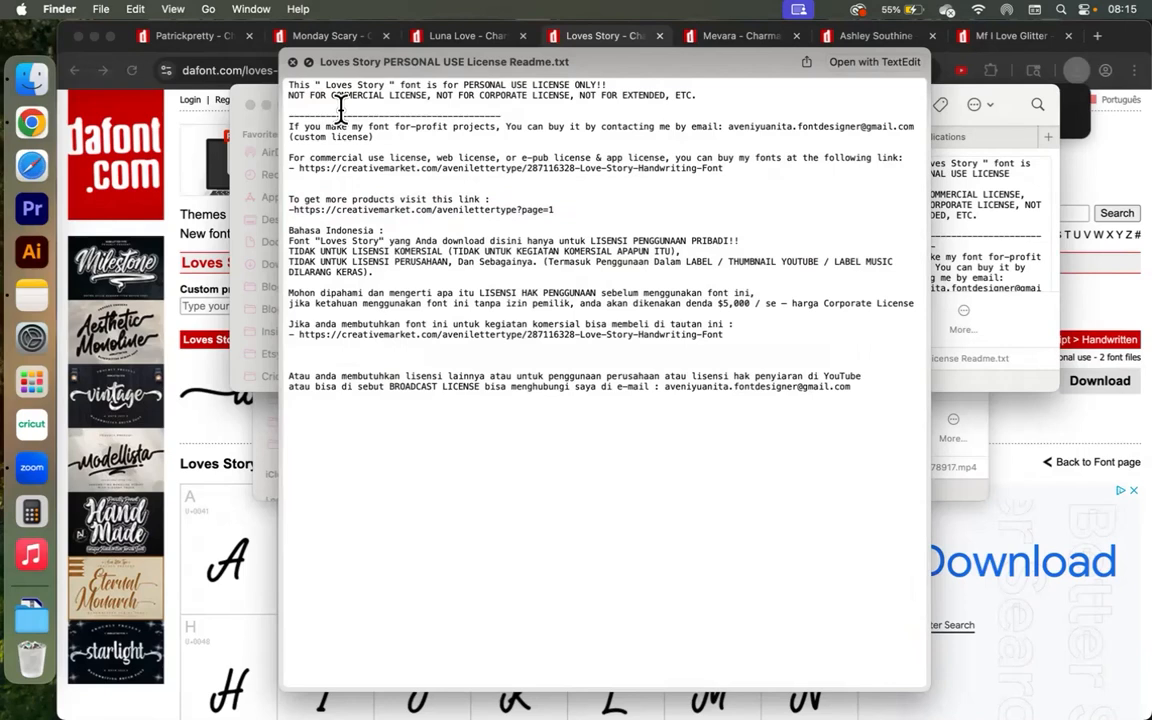
click(293, 63)
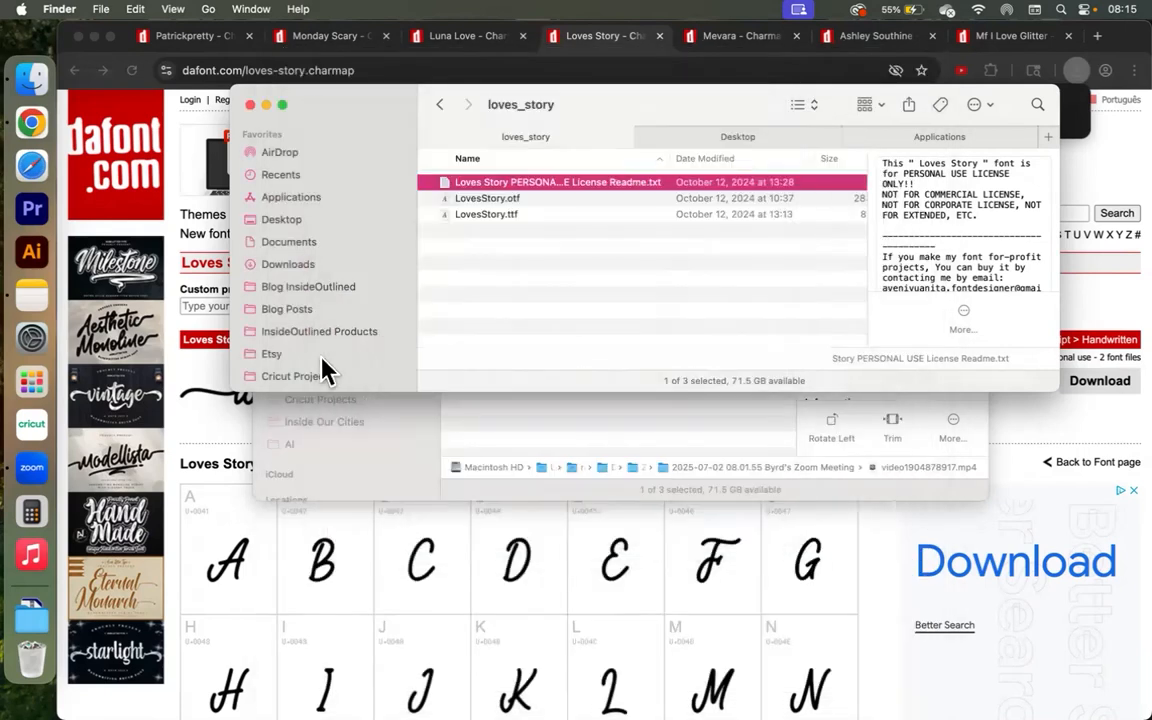
Compare the OTF and TTF files in the loves_story folder, then open LovesStory.otf and install it in Font Book.
click(518, 199)
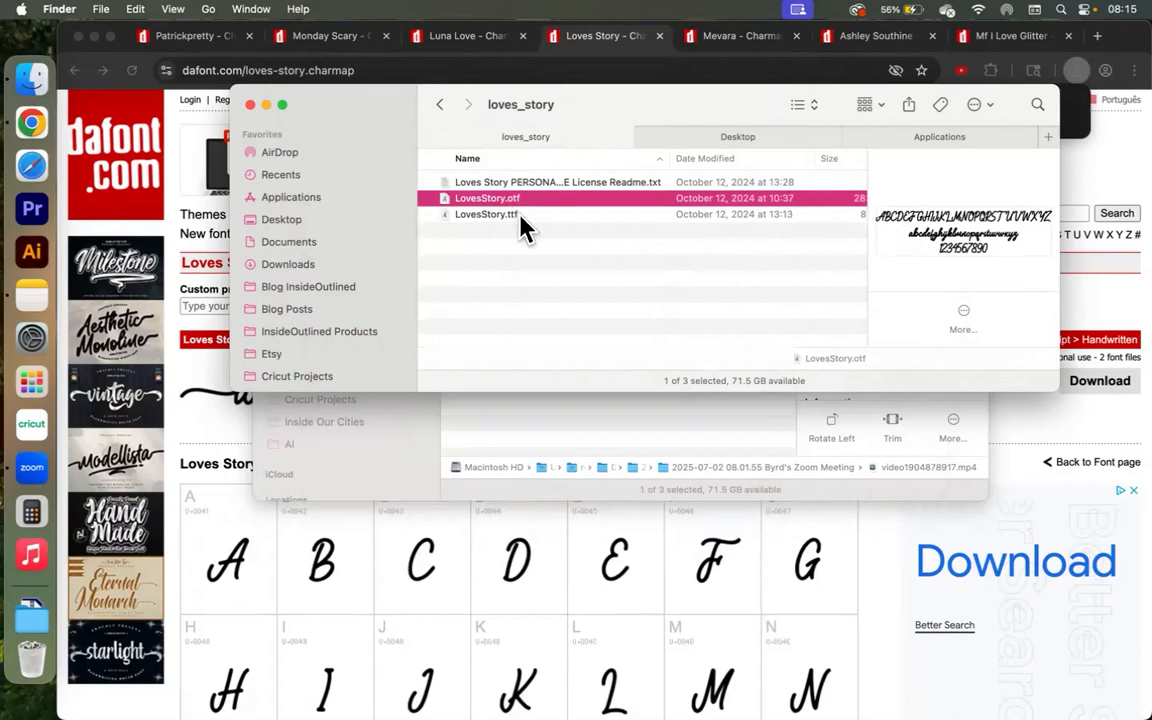
click(512, 213)
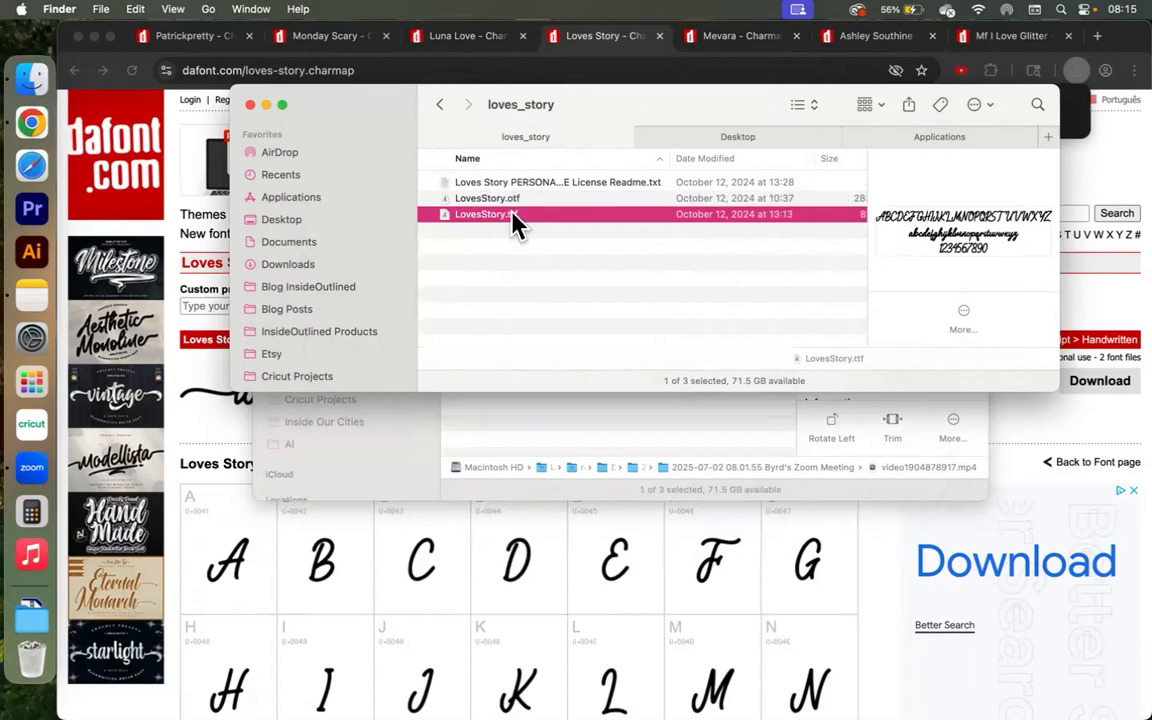
click(503, 201)
click(525, 214)
double_click(494, 199)
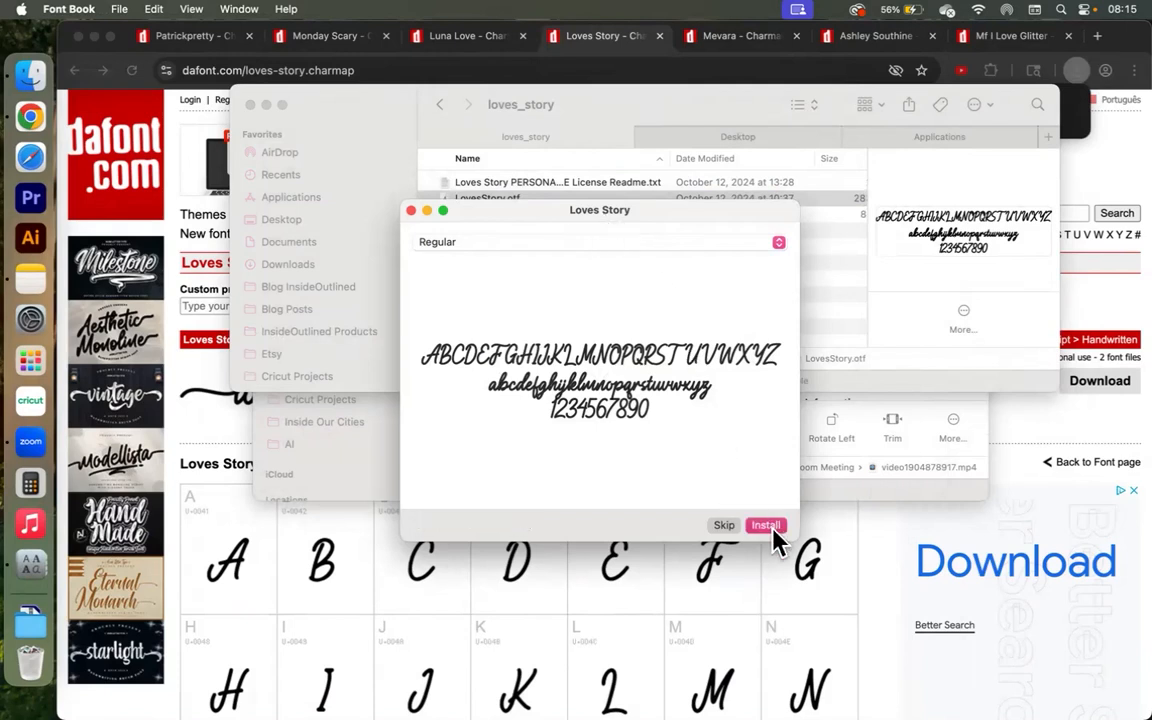
click(766, 525)
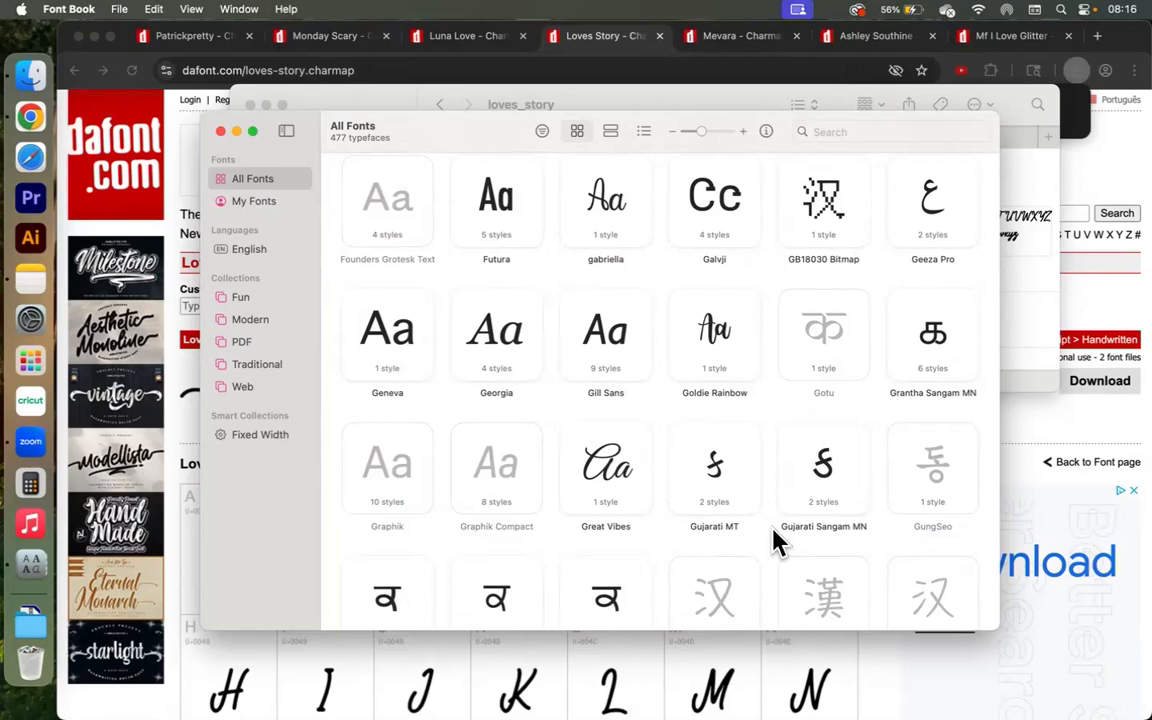
Switch back to Chrome, look through the Loves Story glyph listing to its end and return to its beginning.
click(1133, 57)
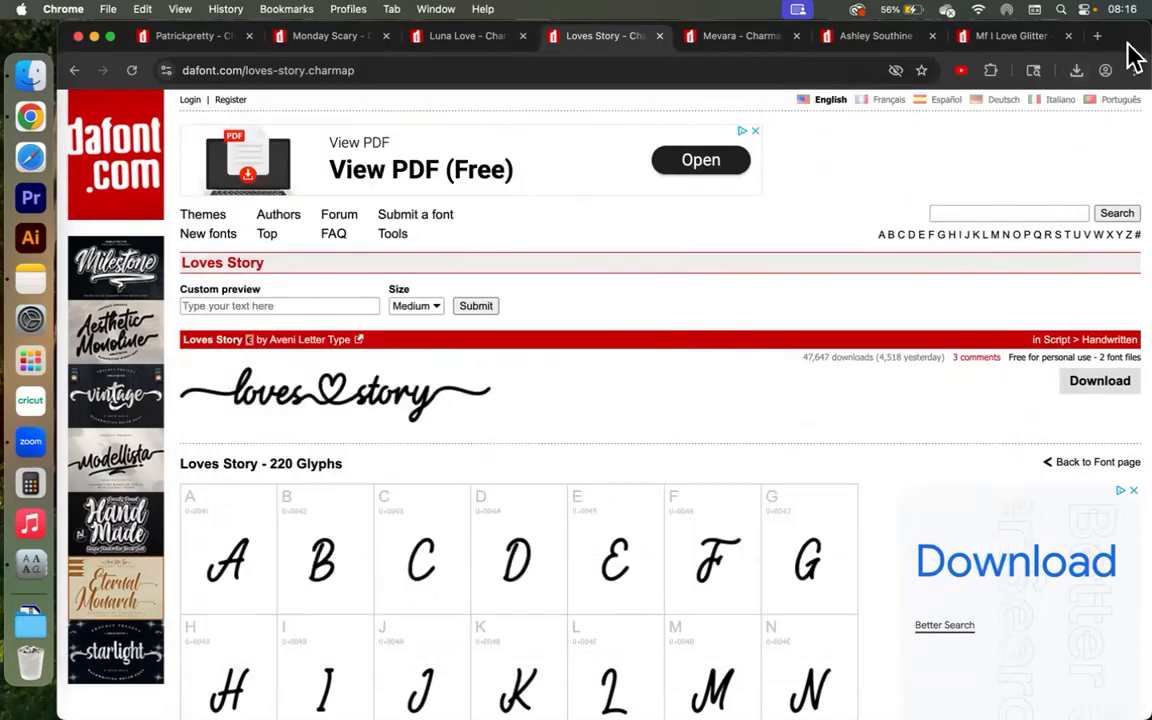
scroll(663, 407, up, 2)
scroll(663, 407, down, 20)
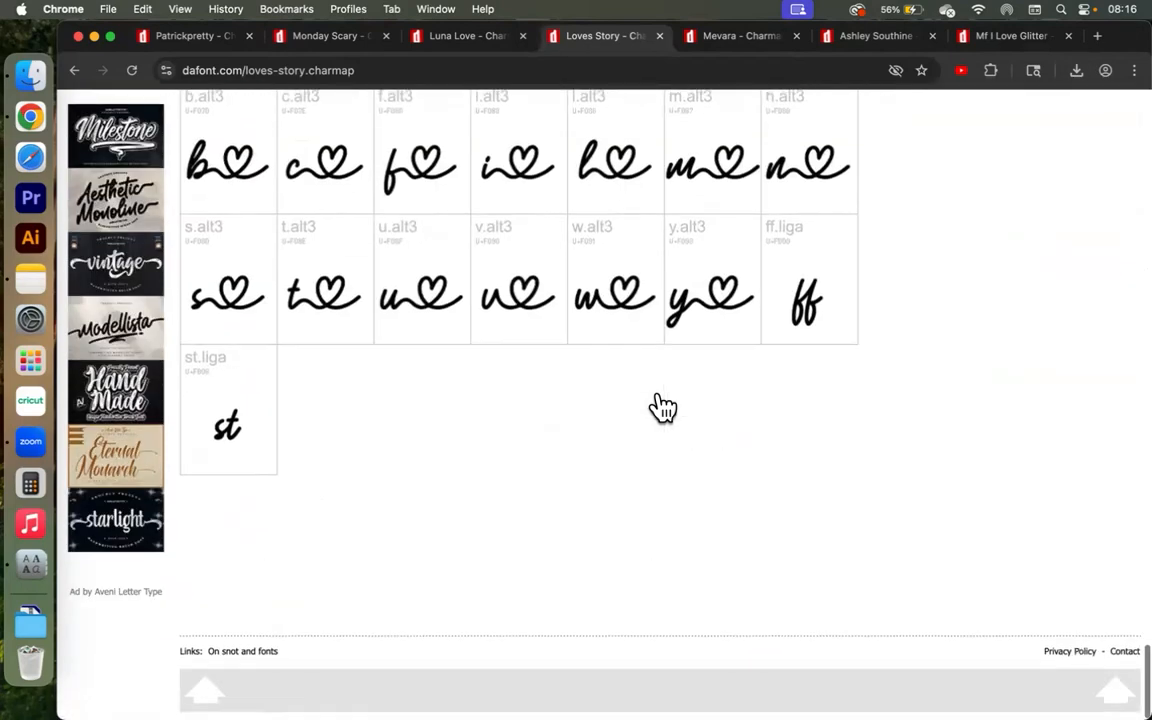
scroll(663, 407, up, 20)
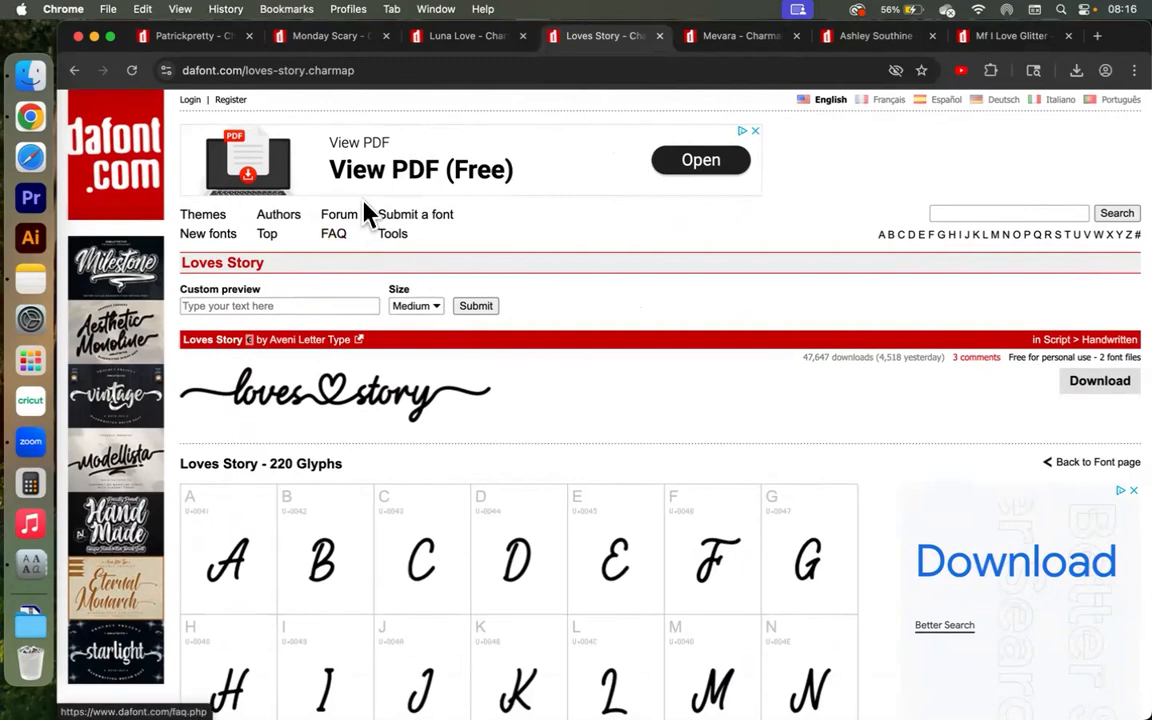
Open DaFont's FAQ and examine the instructions for installing fonts under Windows and Mac OS.
click(336, 238)
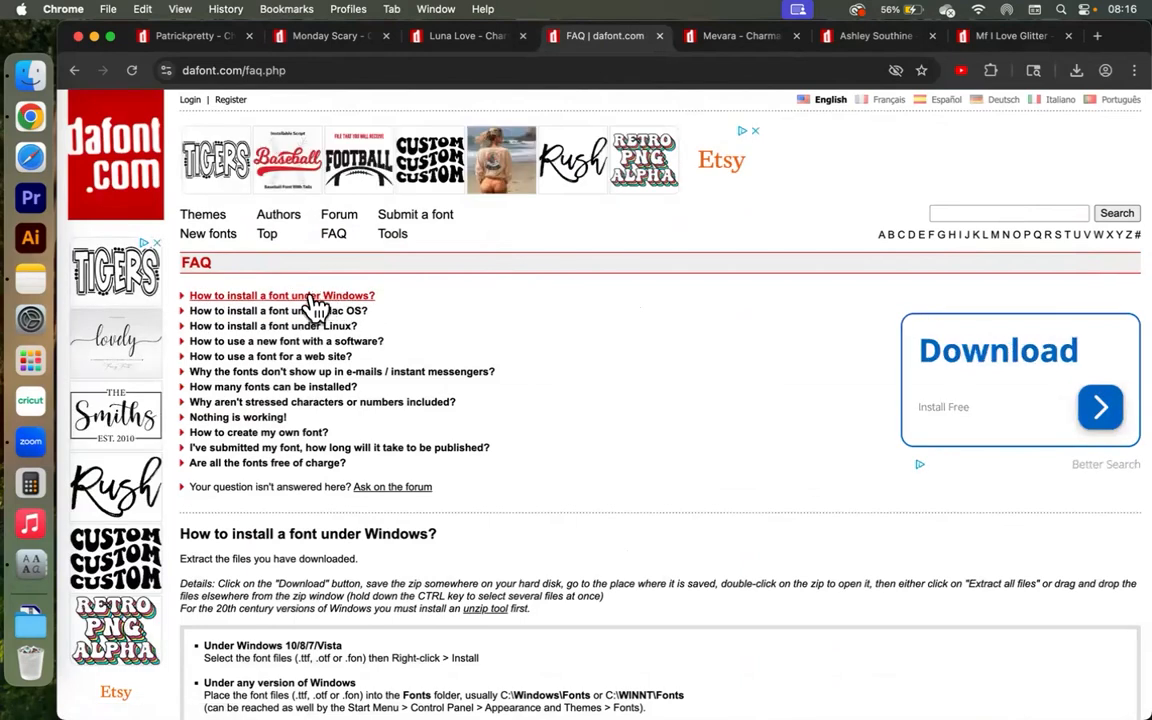
click(328, 297)
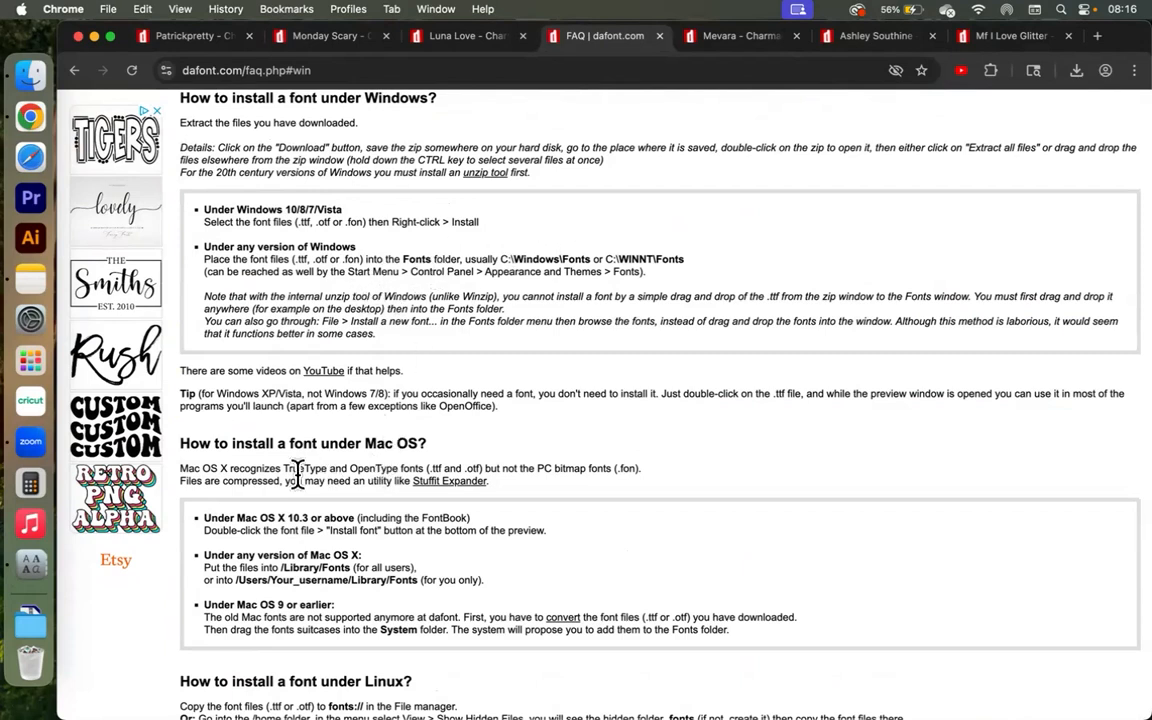
scroll(305, 430, down, 3)
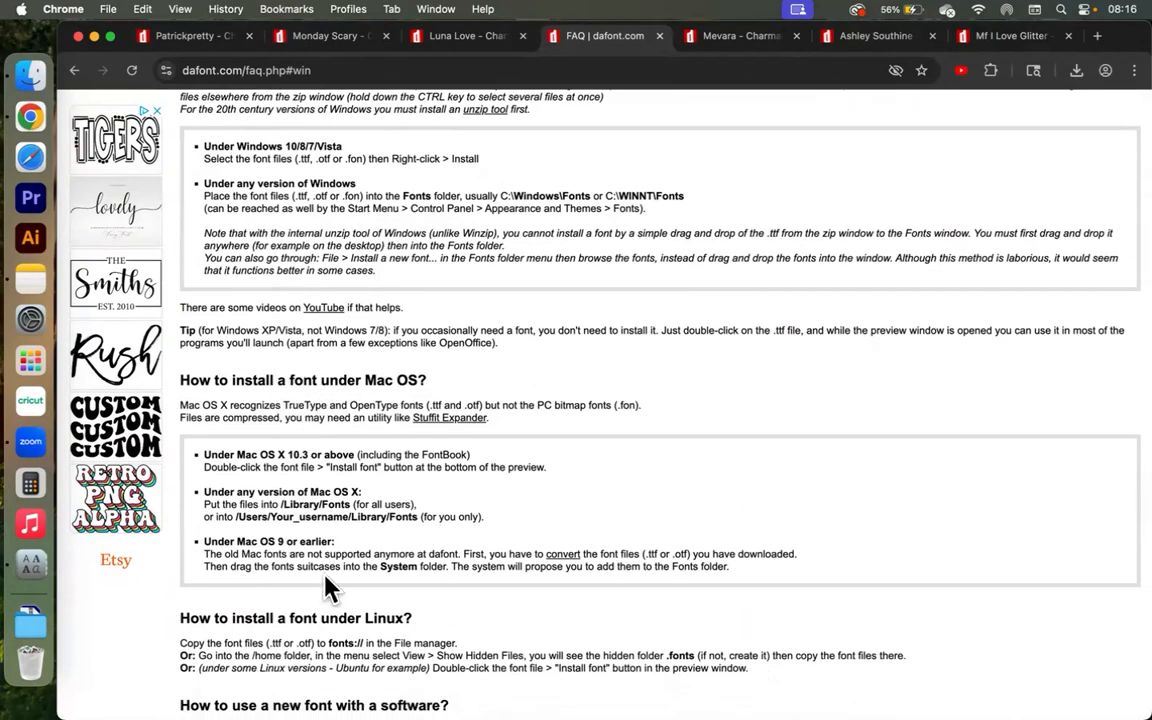
scroll(363, 505, down, 20)
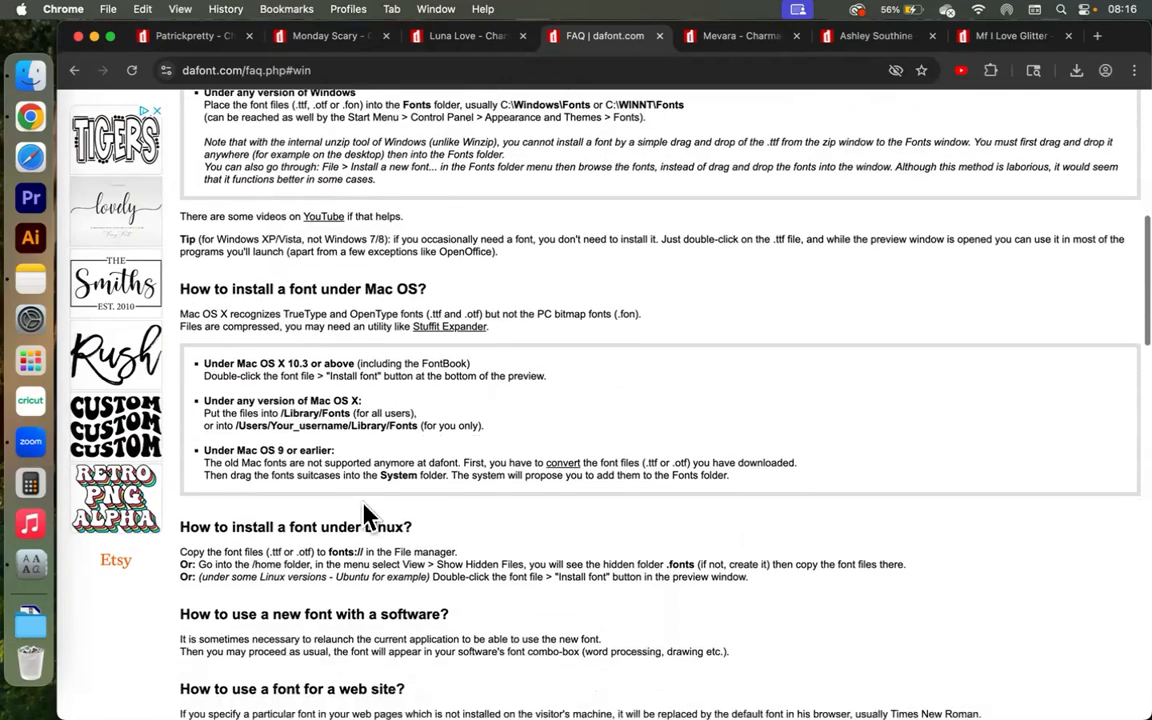
scroll(363, 515, up, 20)
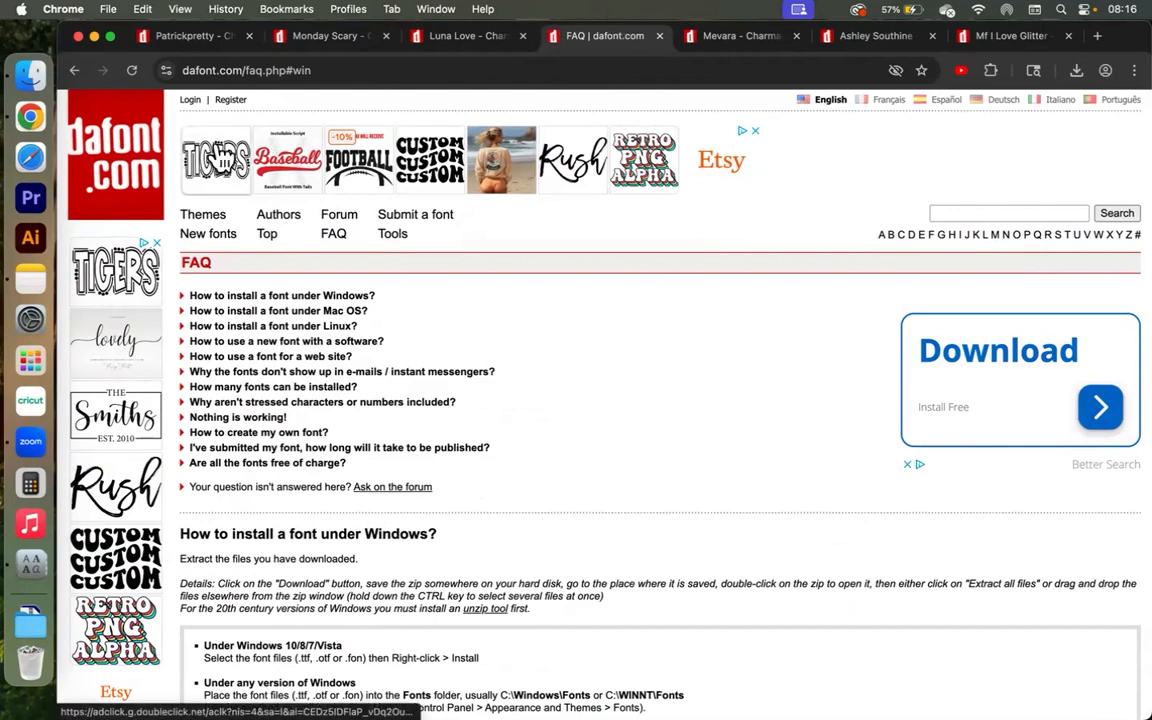
Launch Cricut Design Space and open a blank canvas there, returning the Chrome page to the Loves Story character map while it loads.
click(30, 400)
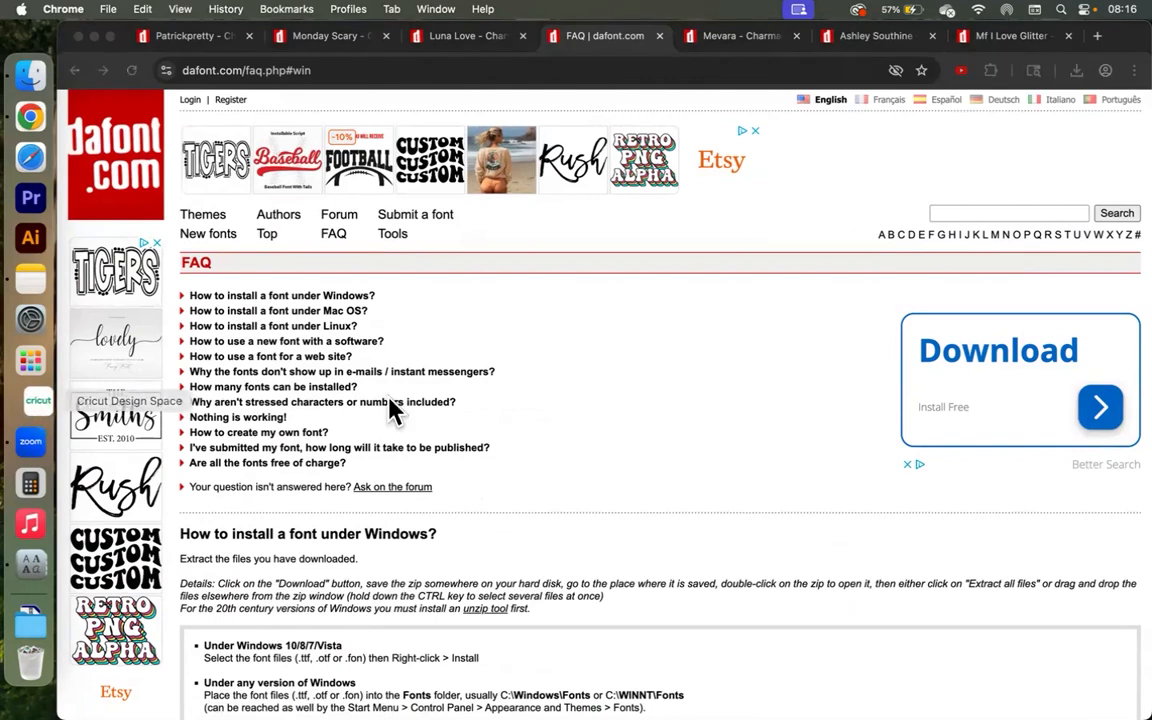
click(600, 38)
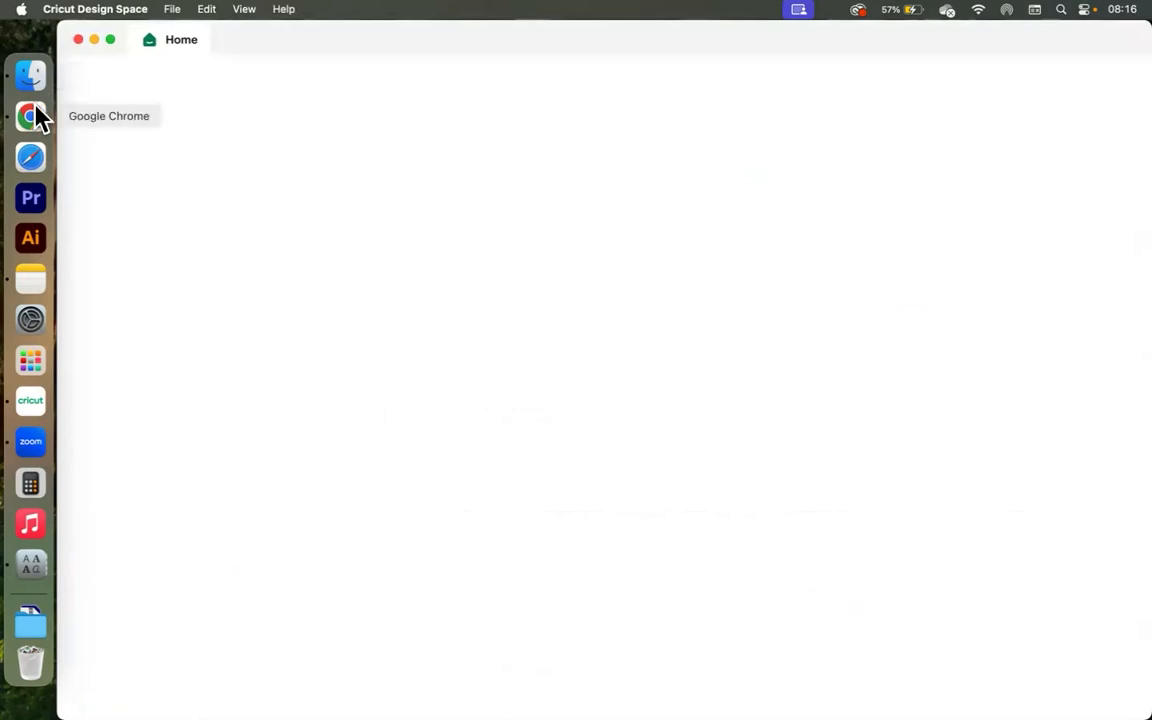
click(31, 116)
click(76, 68)
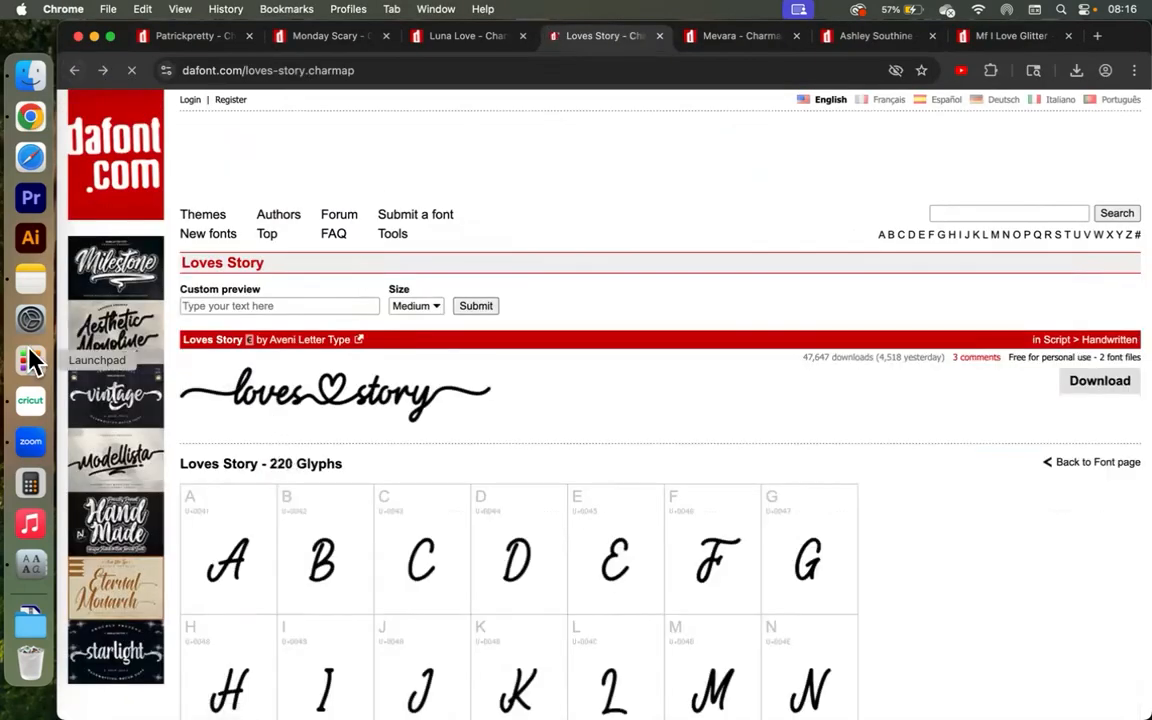
click(29, 405)
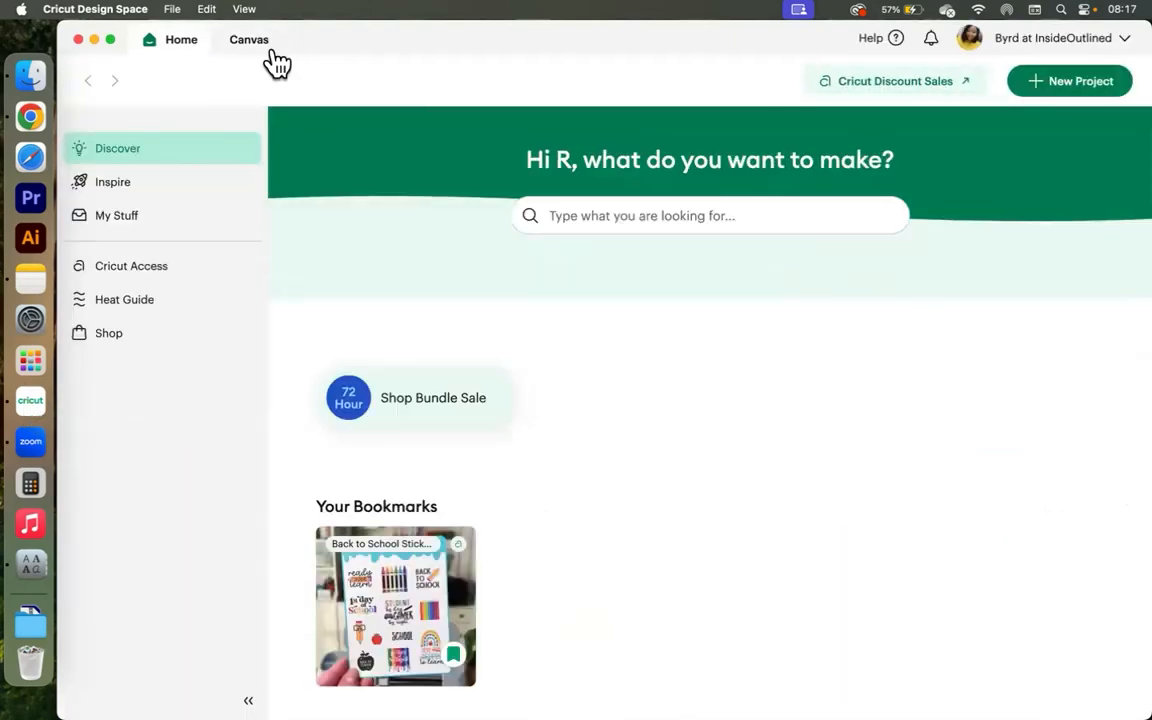
click(262, 55)
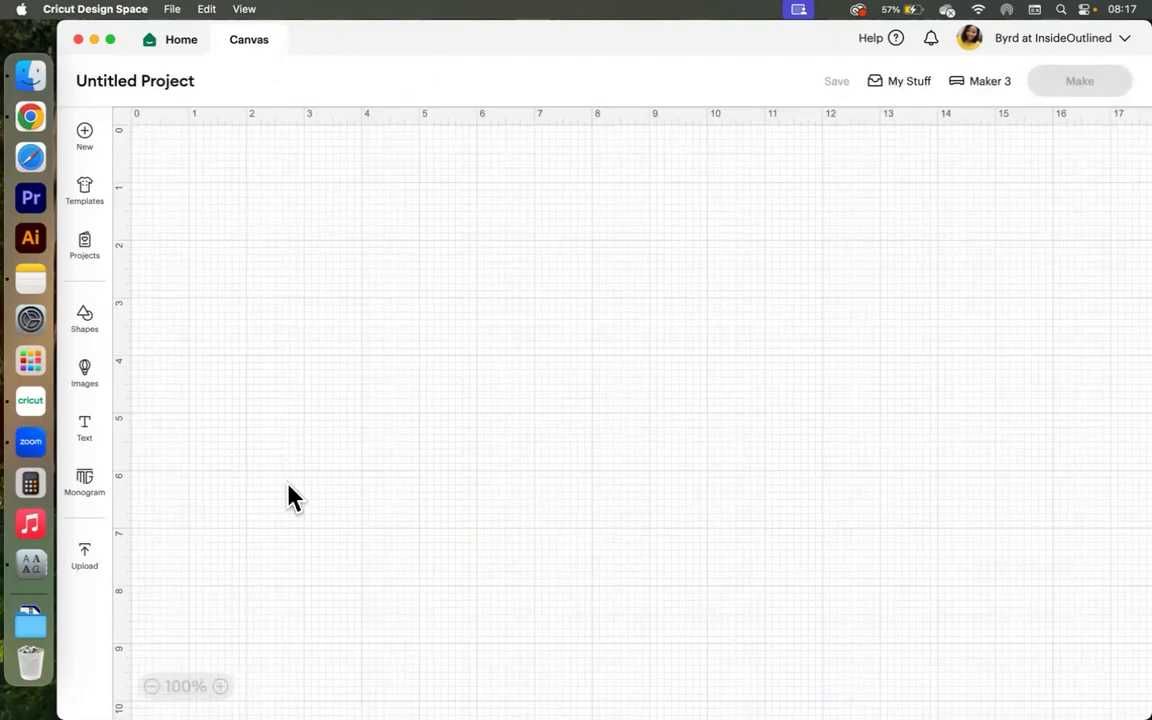
Add a text object reading "loves story" to the canvas.
click(357, 437)
drag(249, 496, 455, 362)
double_click(447, 356)
text(loves)
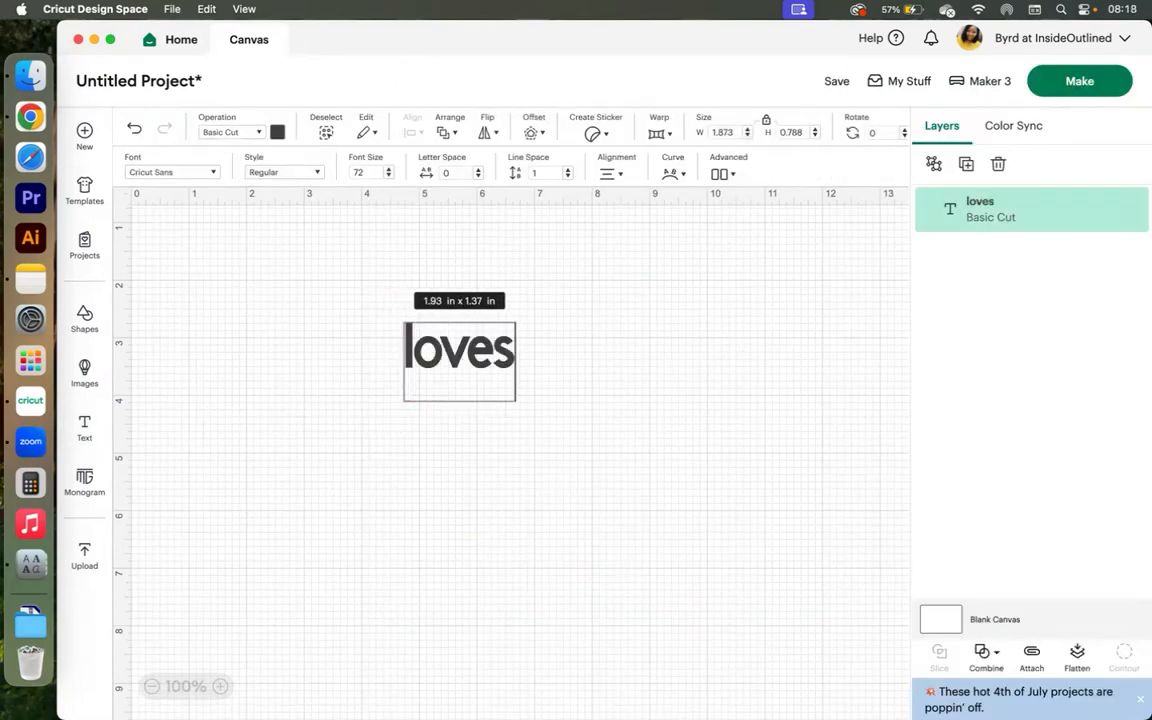
text( story)
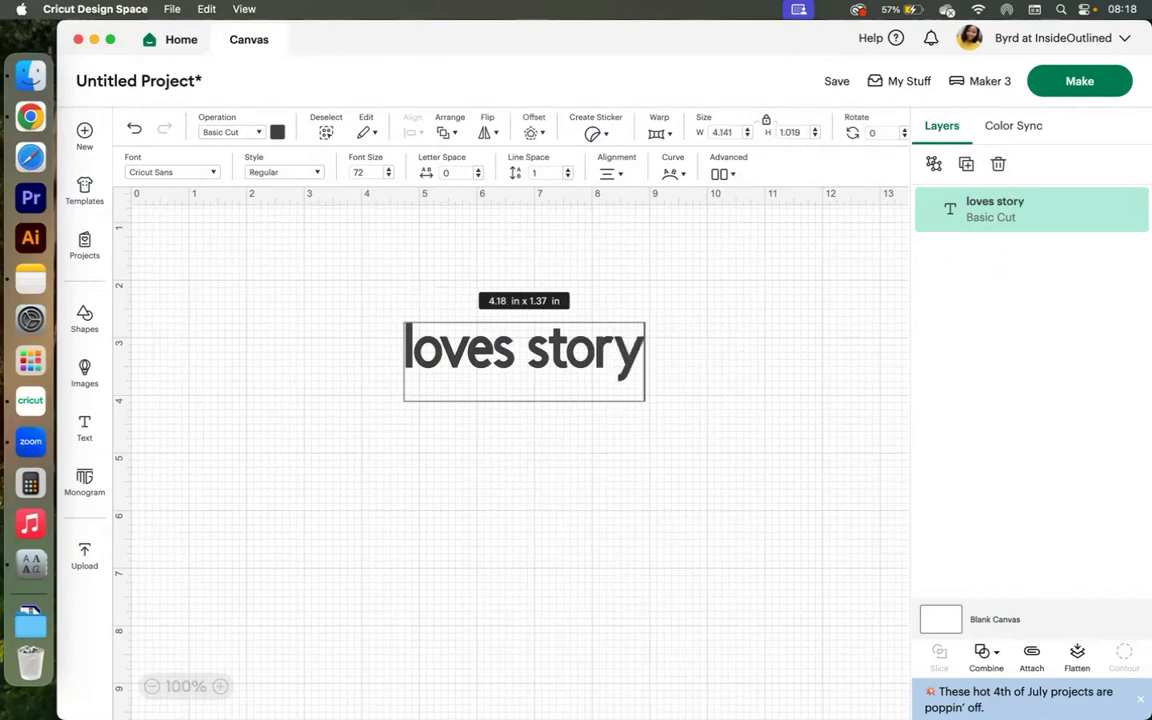
click(287, 495)
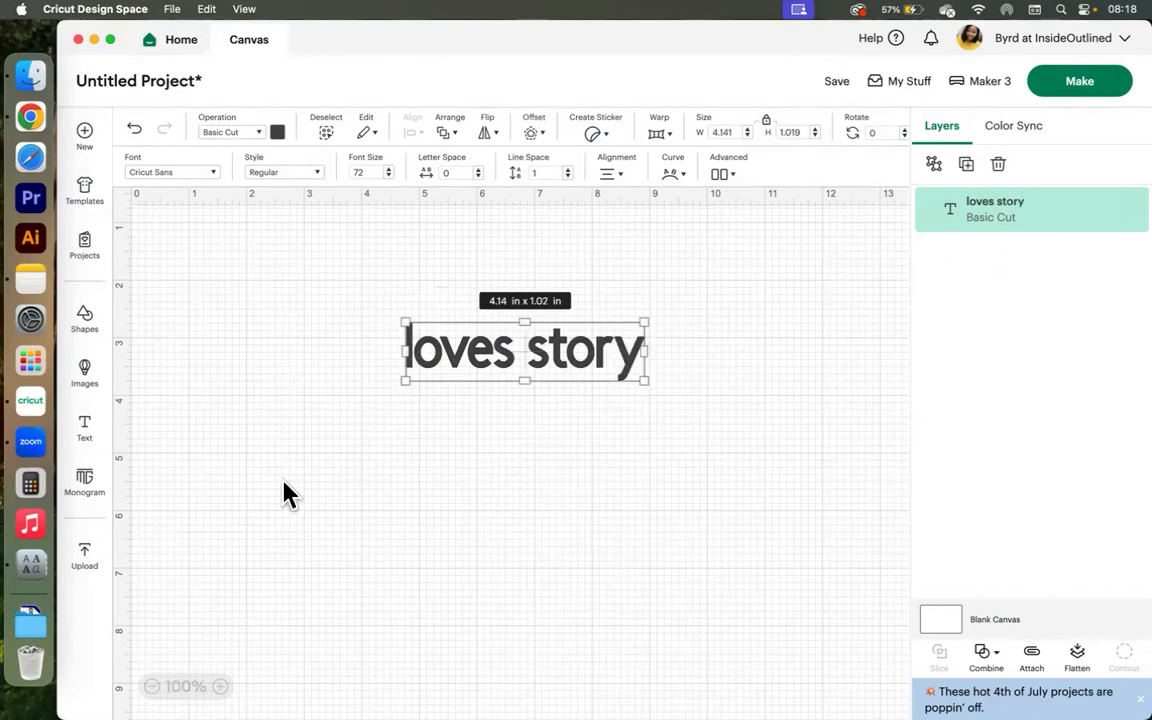
Search the system fonts for "loves" and apply the Loves Story font to the text.
click(155, 174)
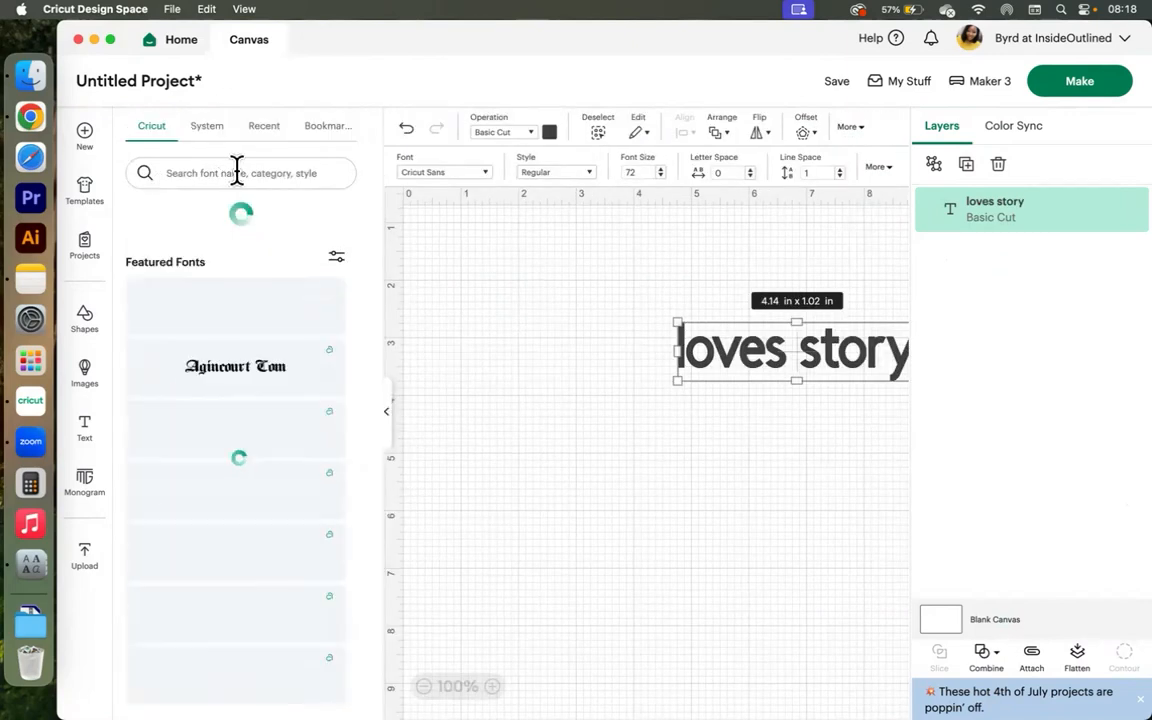
click(222, 133)
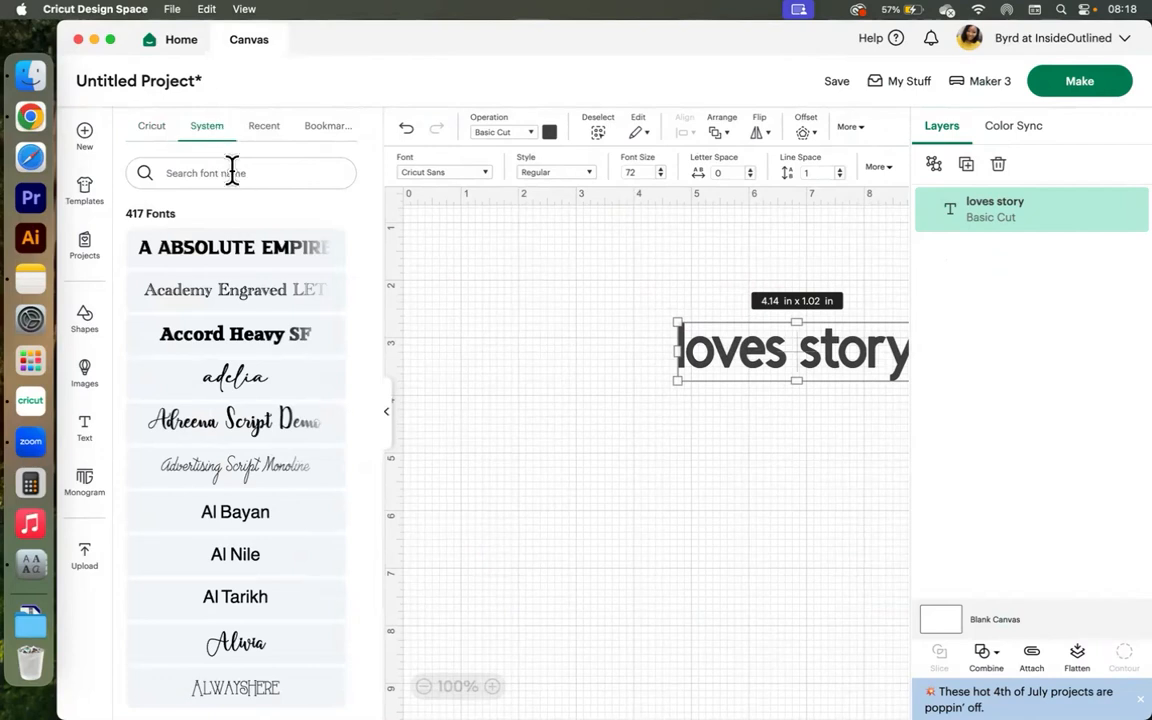
text(loves)
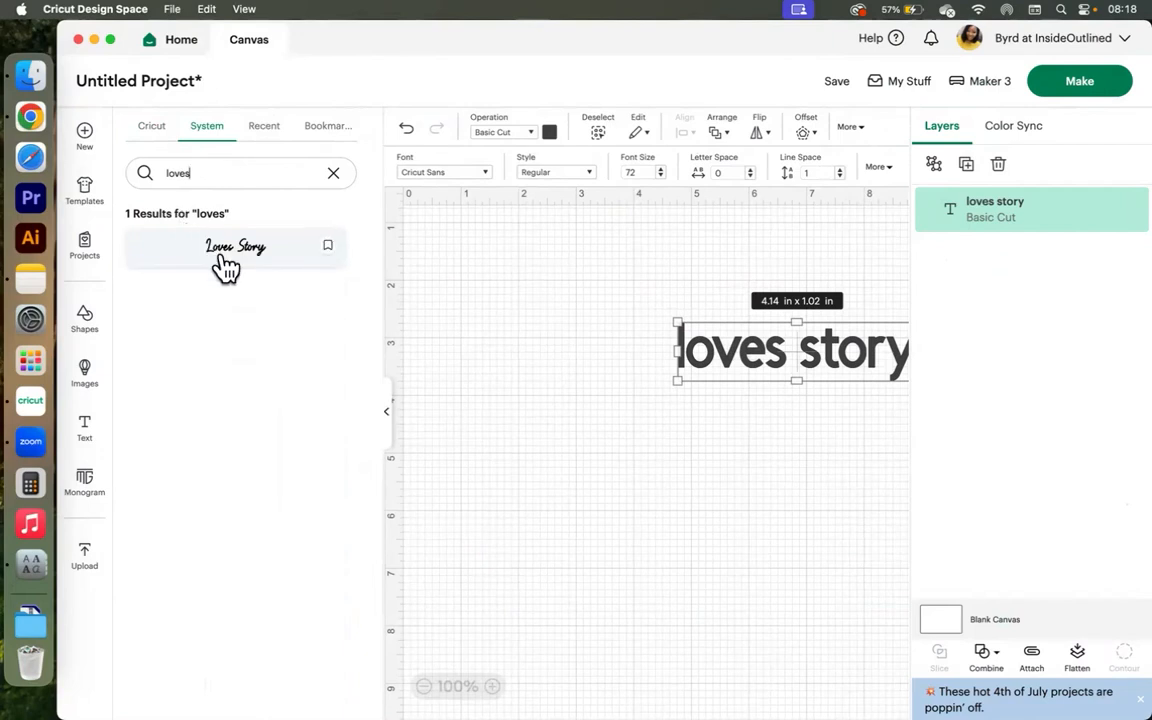
click(224, 262)
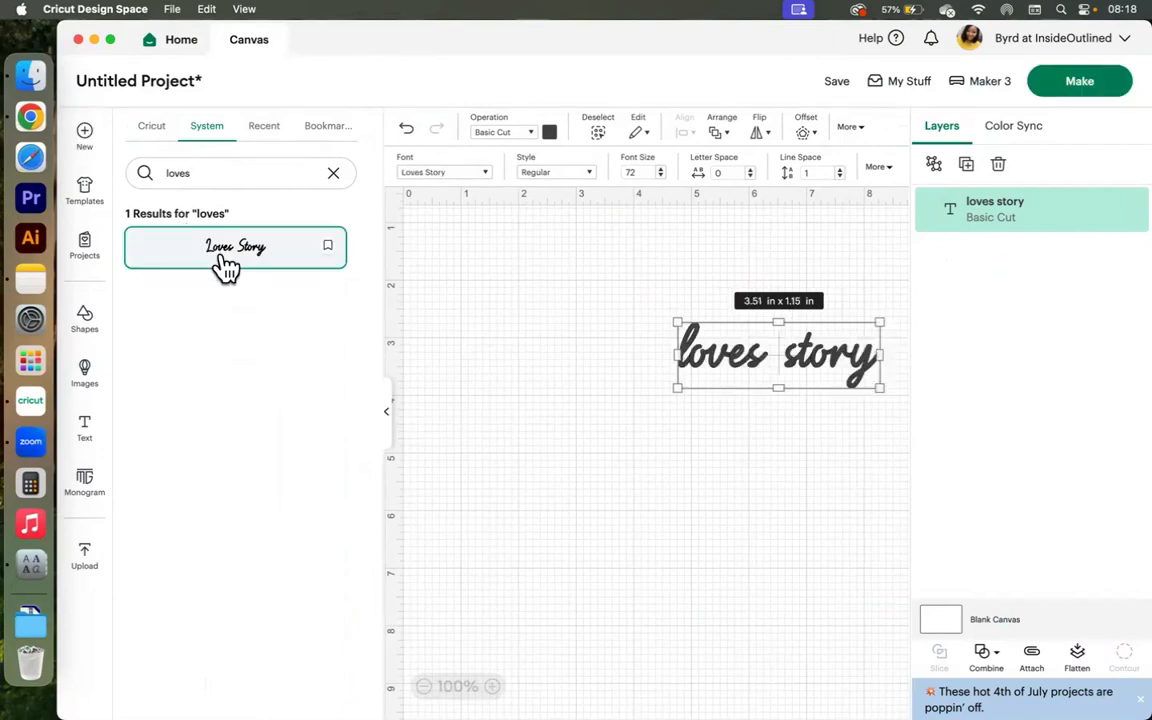
Close the font list and move the text so it starts about 3 in across and 2.5 in down the canvas.
drag(745, 375, 565, 357)
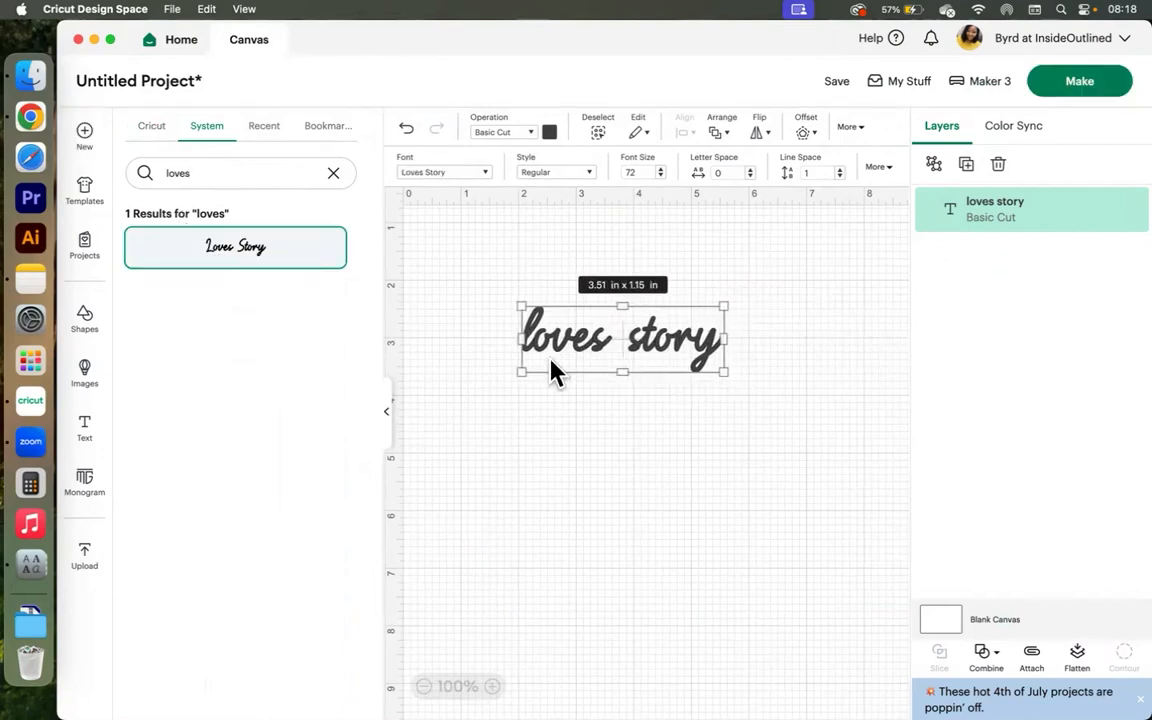
click(387, 412)
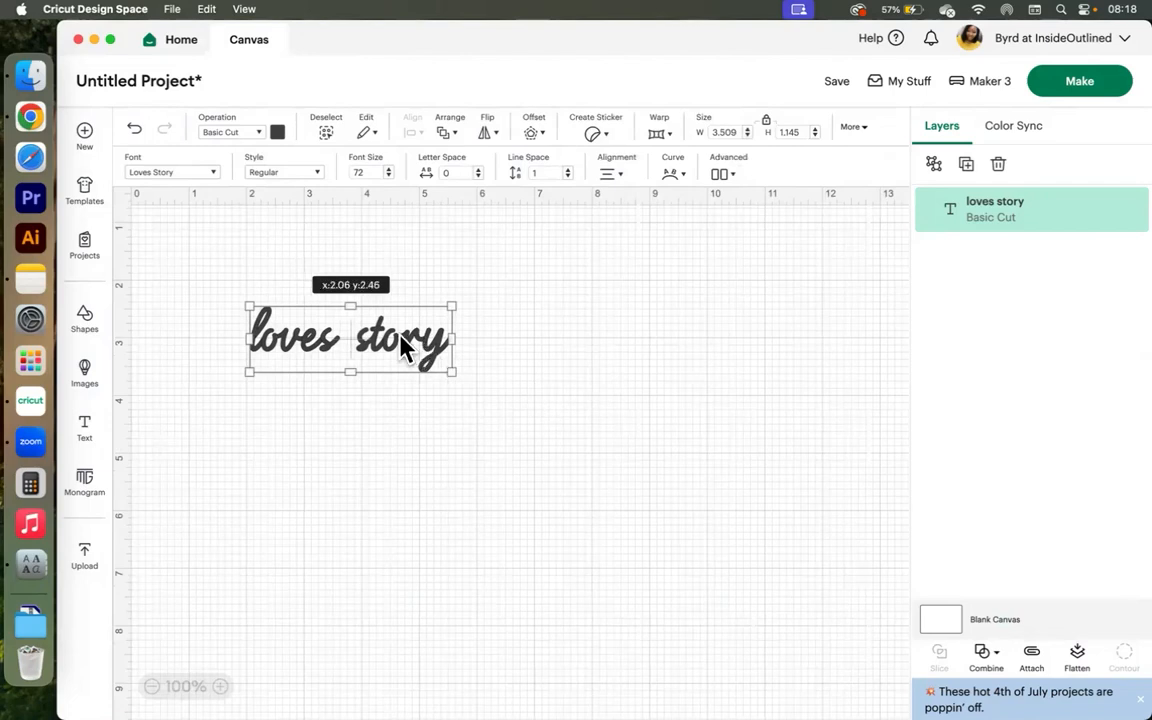
drag(402, 338, 458, 338)
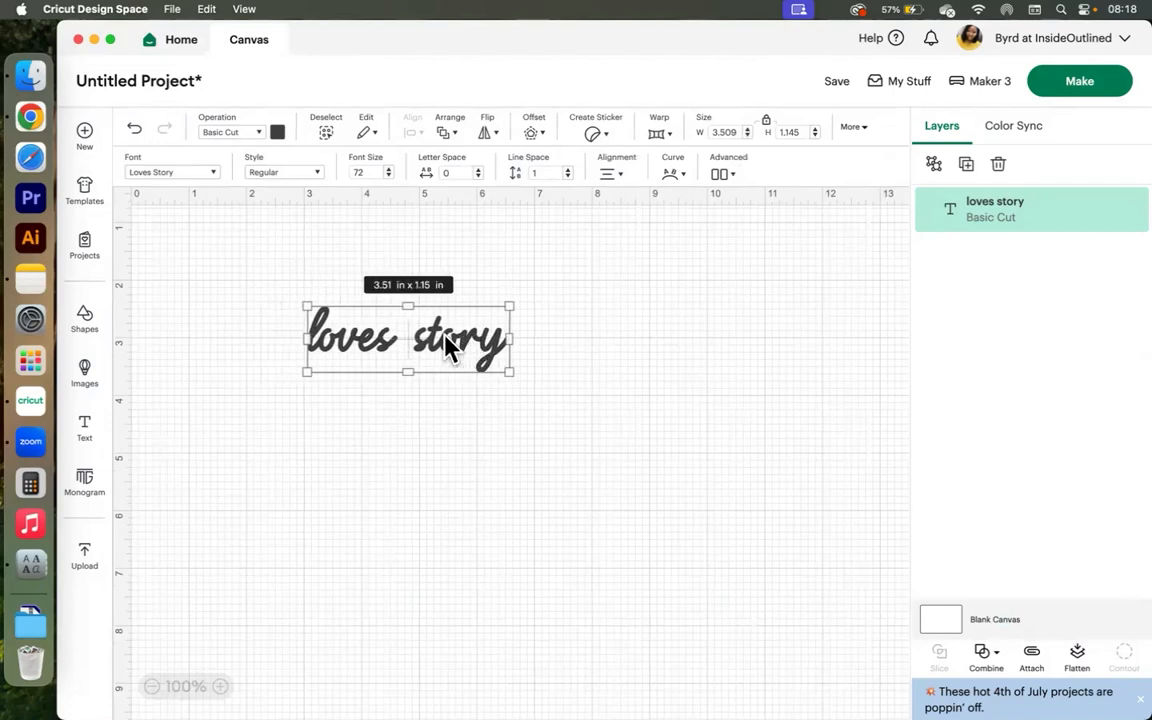
Switch to Font Book, search all fonts for "loves story" and open the Loves Story font's preview and glyph repertoire.
click(37, 570)
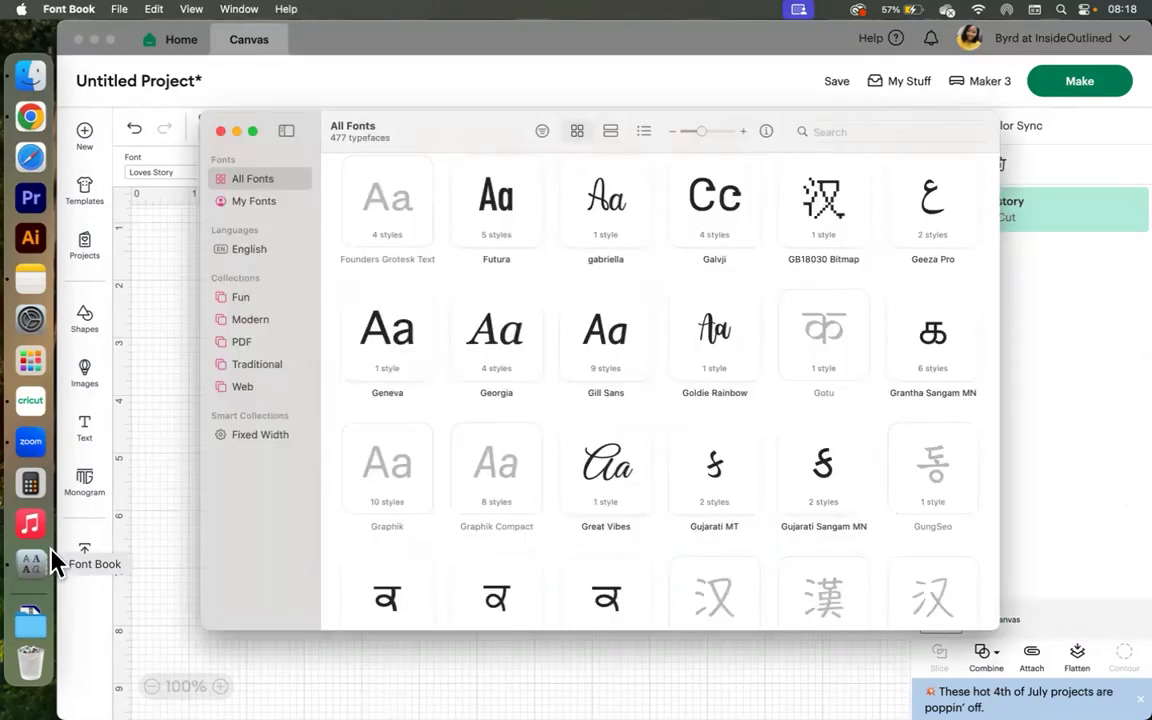
click(864, 131)
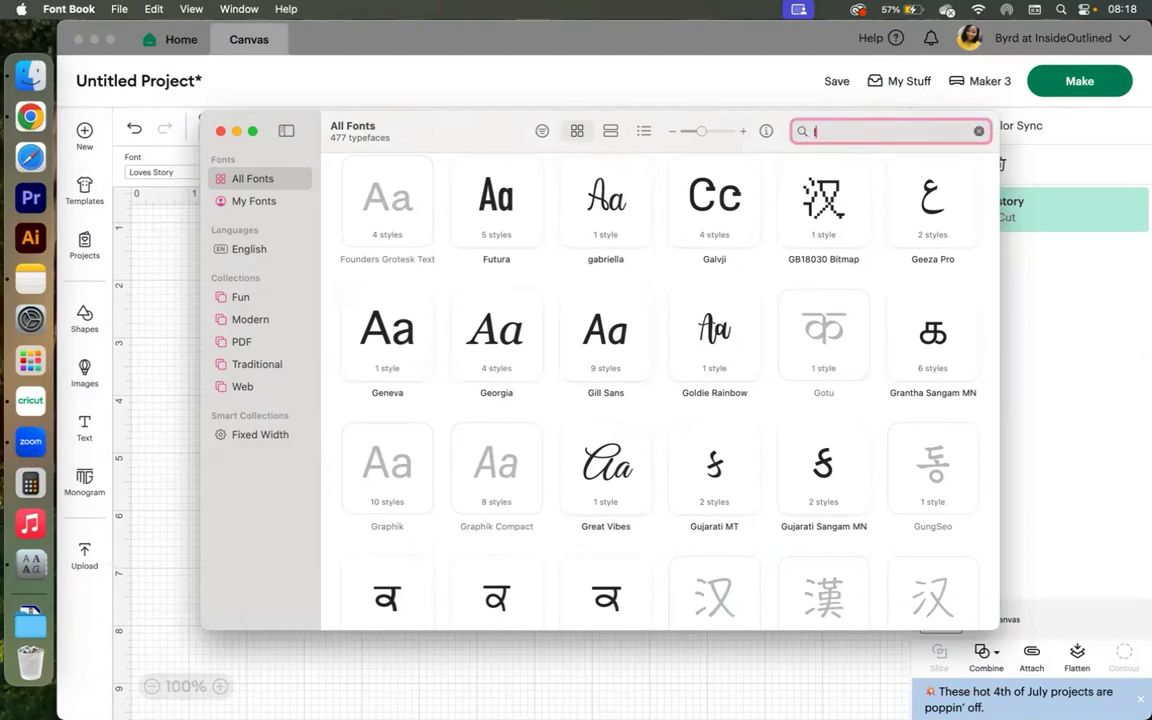
text(loves story)
click(382, 230)
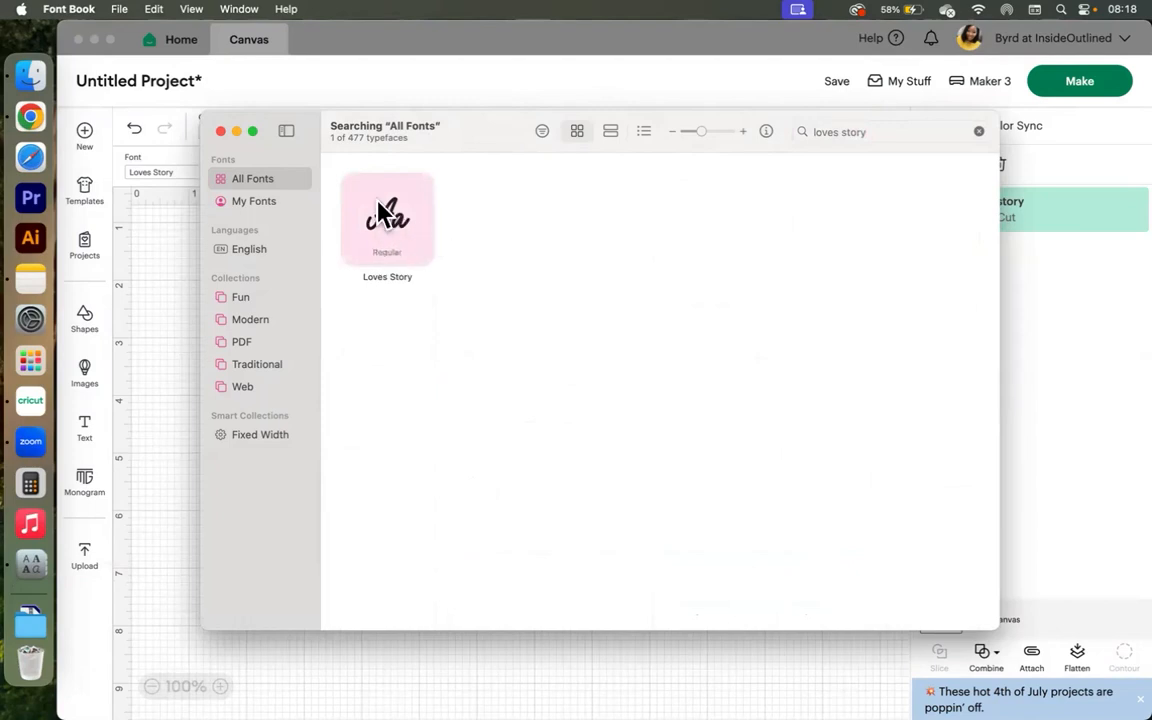
double_click(383, 214)
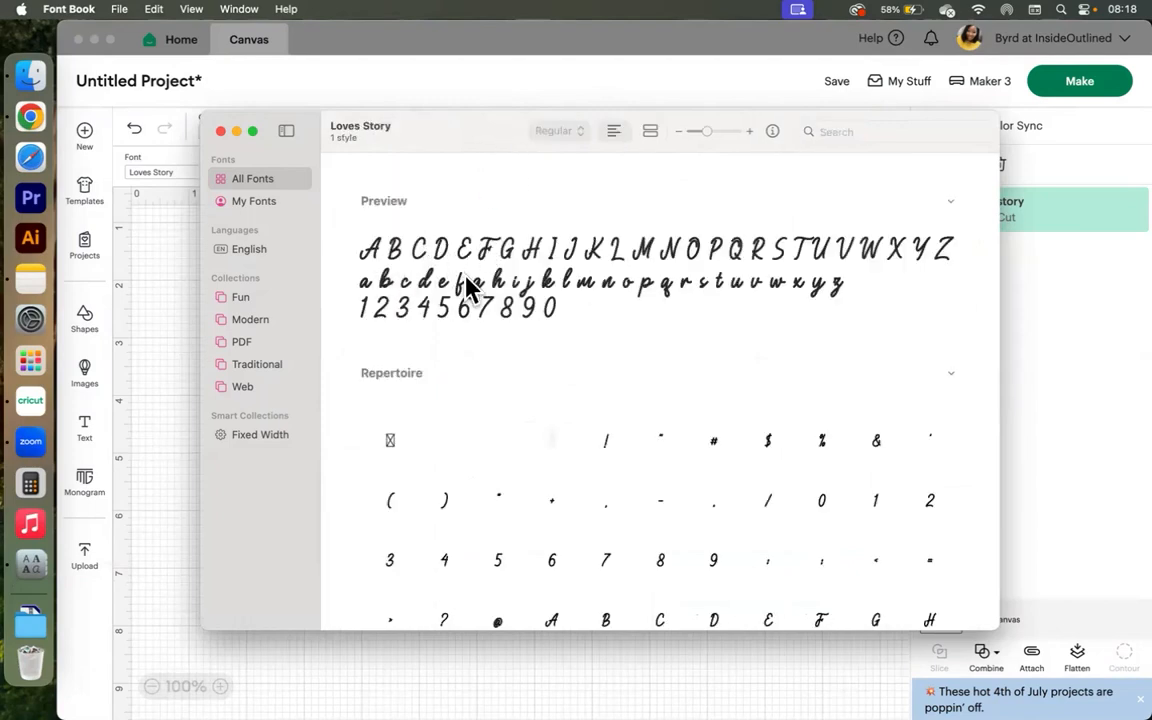
Find the y.alt3 glyph with the heart swash in the Loves Story repertoire, enlarge it and copy it.
scroll(470, 494, down, 10)
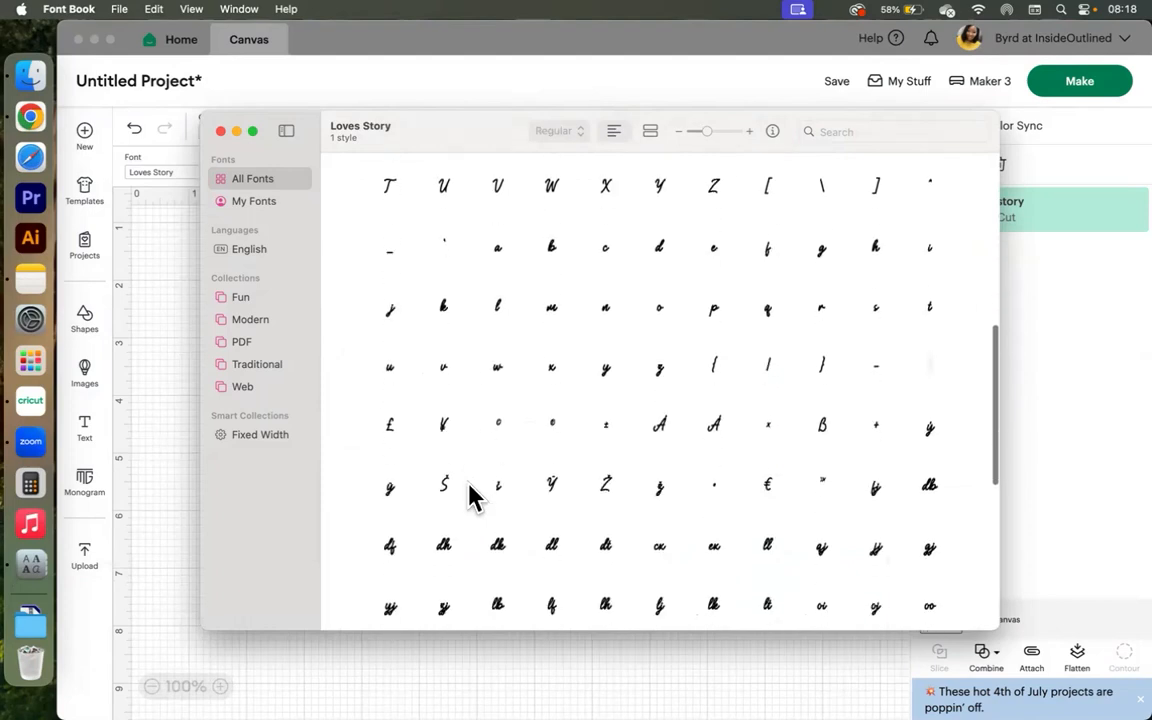
scroll(470, 494, down, 15)
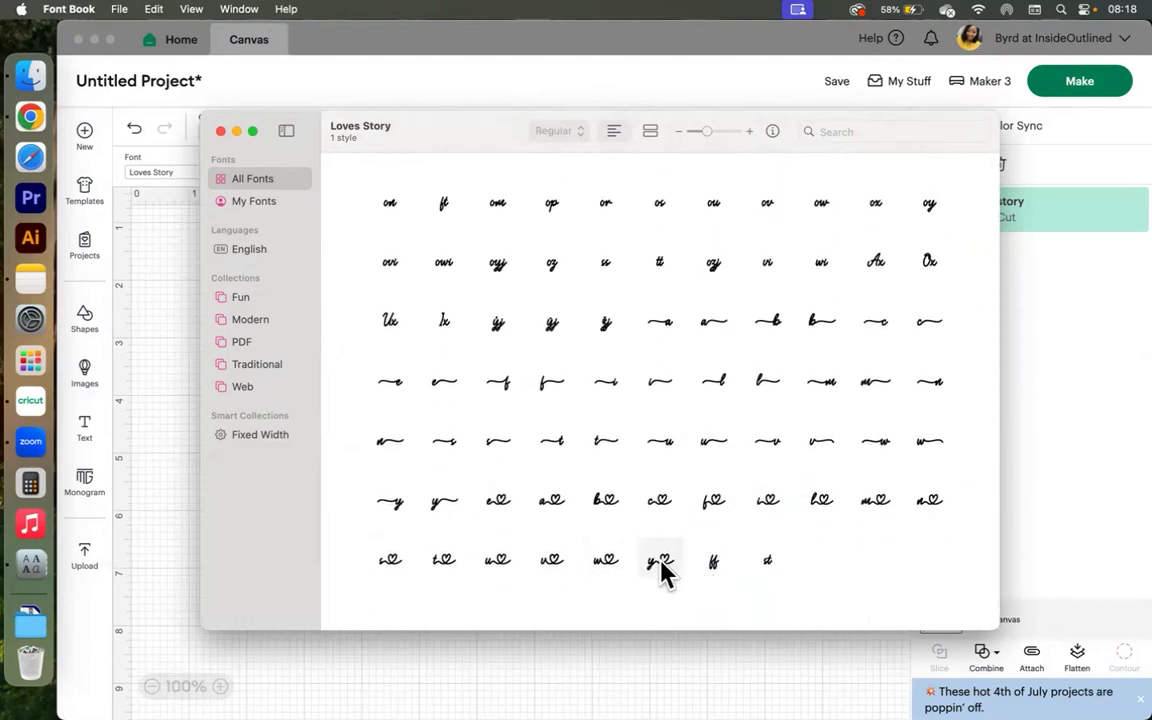
double_click(660, 562)
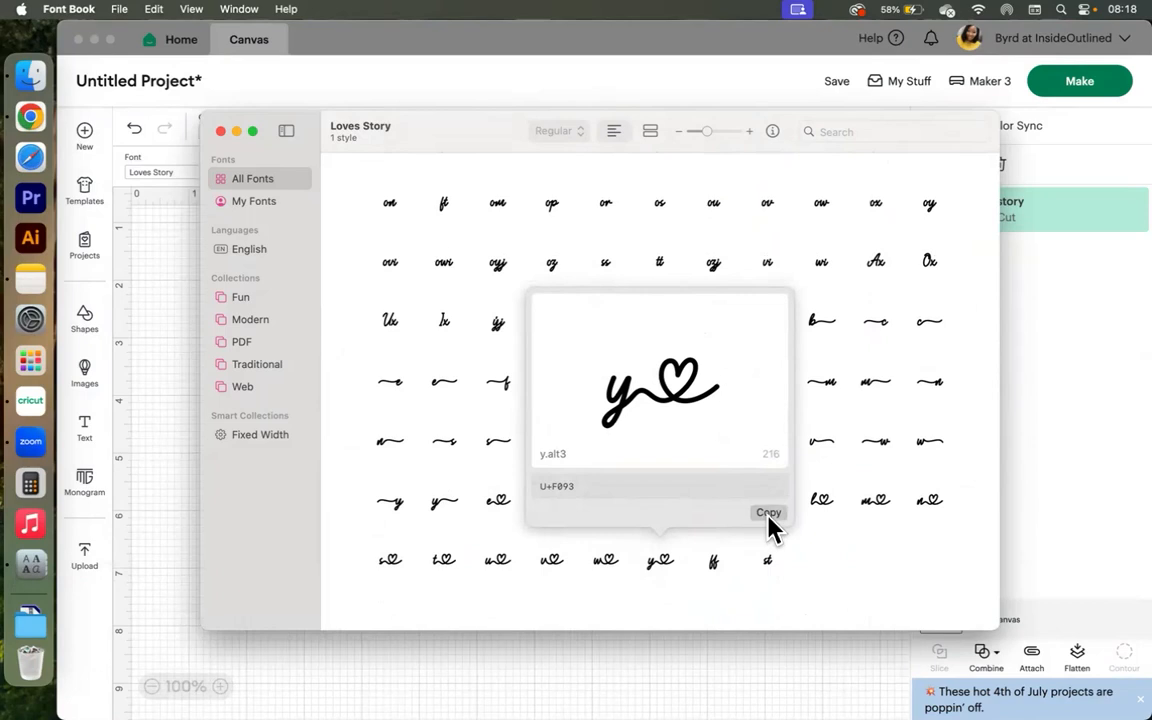
Switch to Cricut Design Space, replace the final y of "loves story" with the copied heart-swash y glyph and finish editing the text.
click(155, 495)
double_click(490, 350)
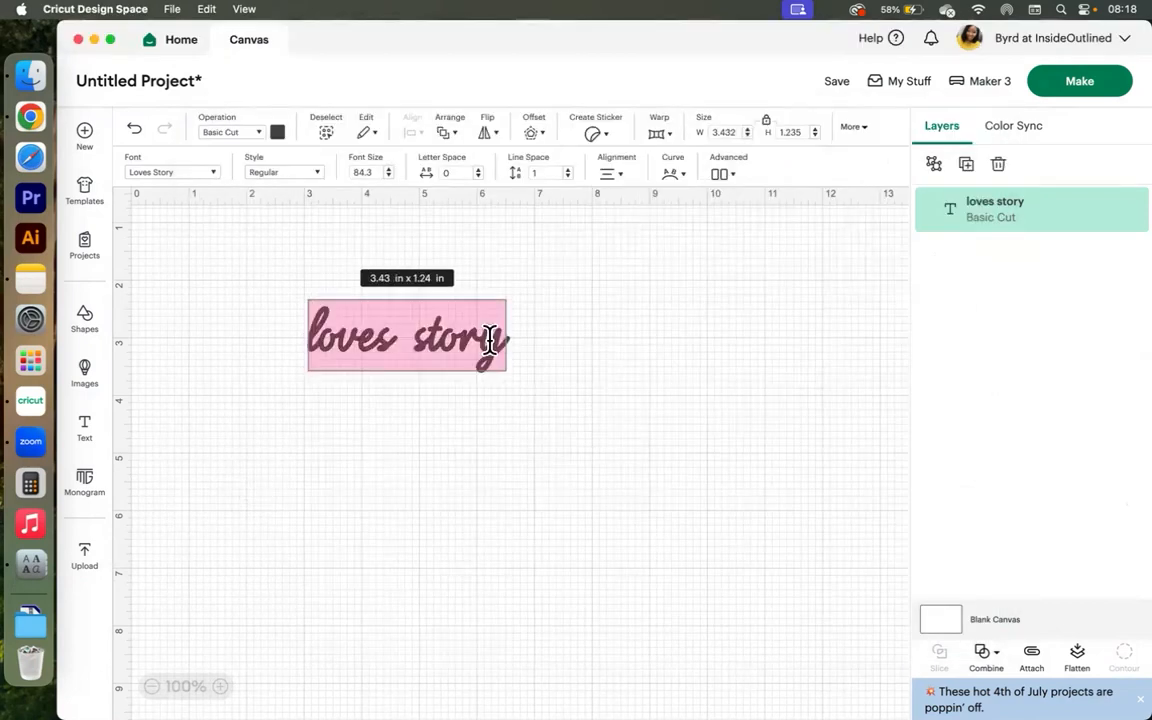
click(500, 340)
key(BackSpace)
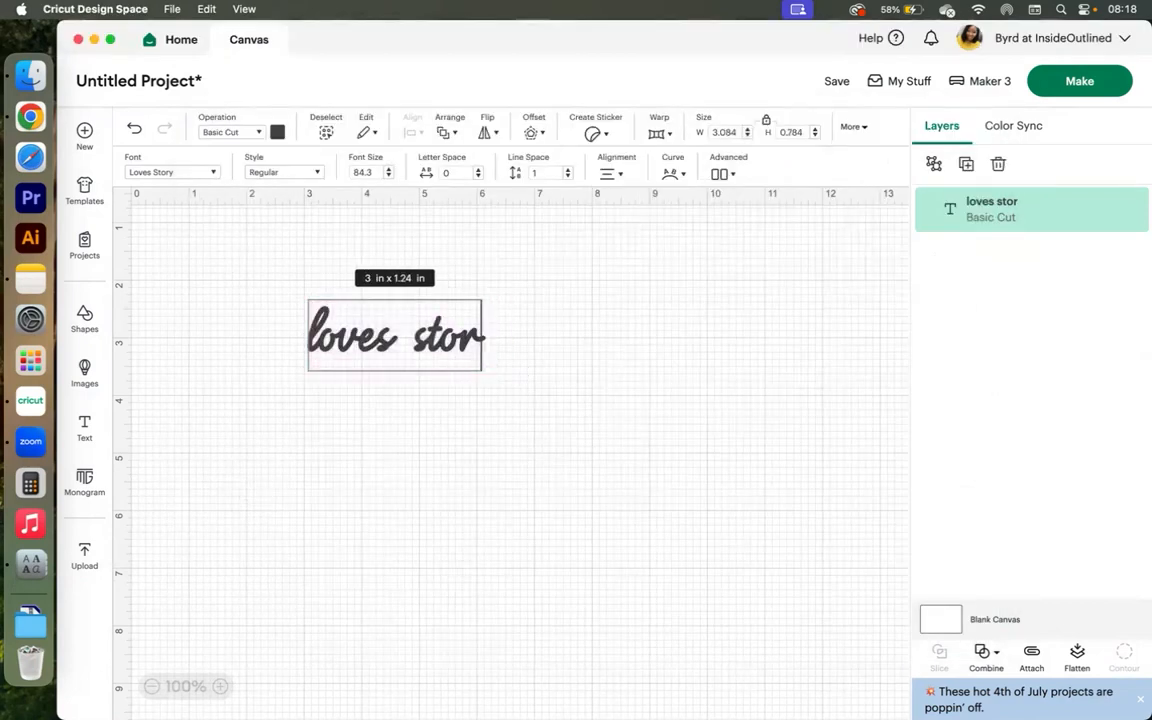
key(super+v)
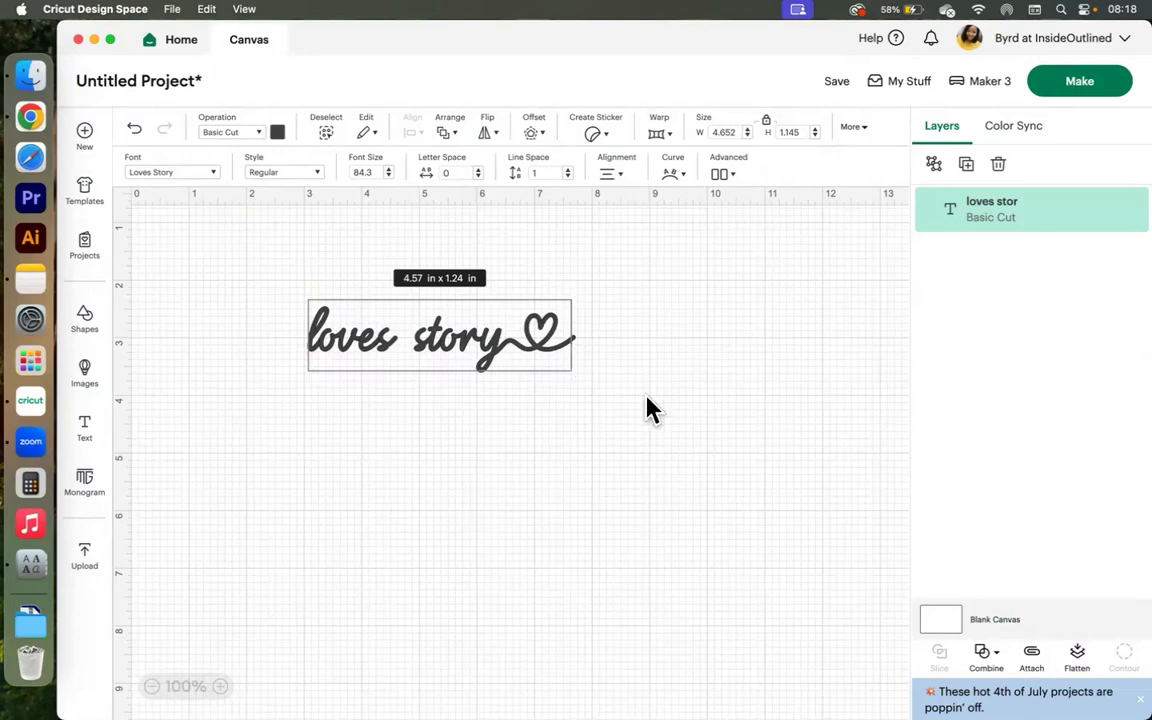
click(632, 418)
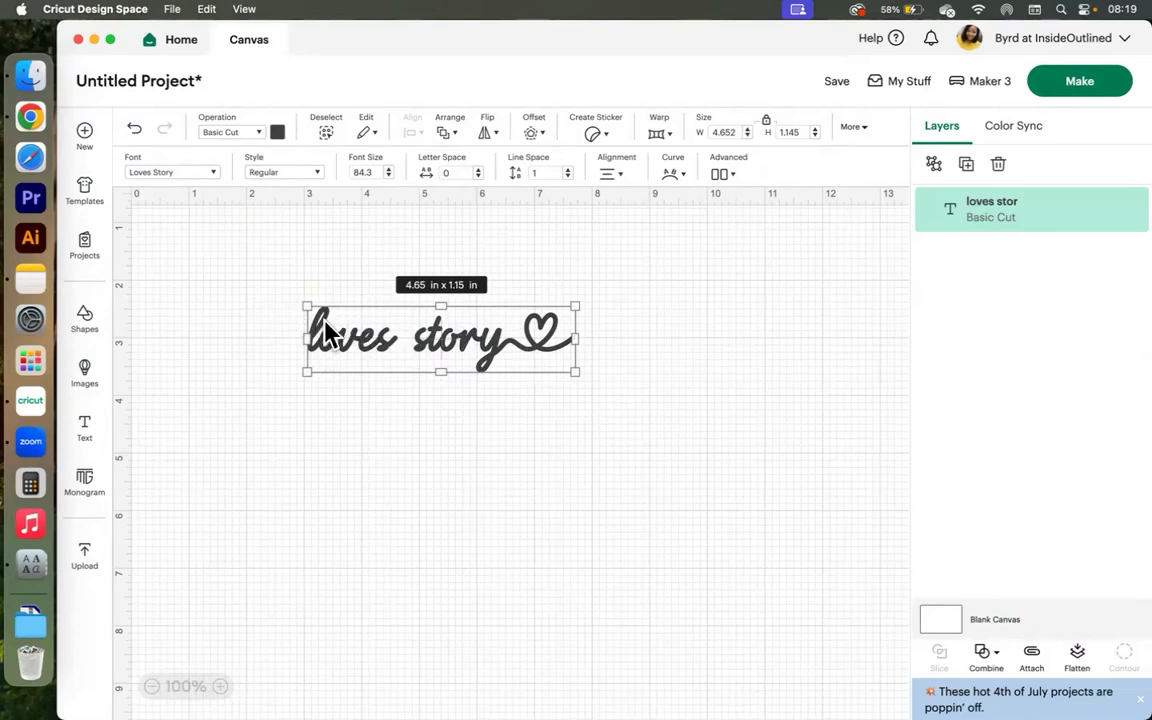
Review the swash and heart alternates at the end of the Loves Story repertoire in Font Book, and return to Cricut Design Space.
click(38, 567)
scroll(540, 490, down, 2)
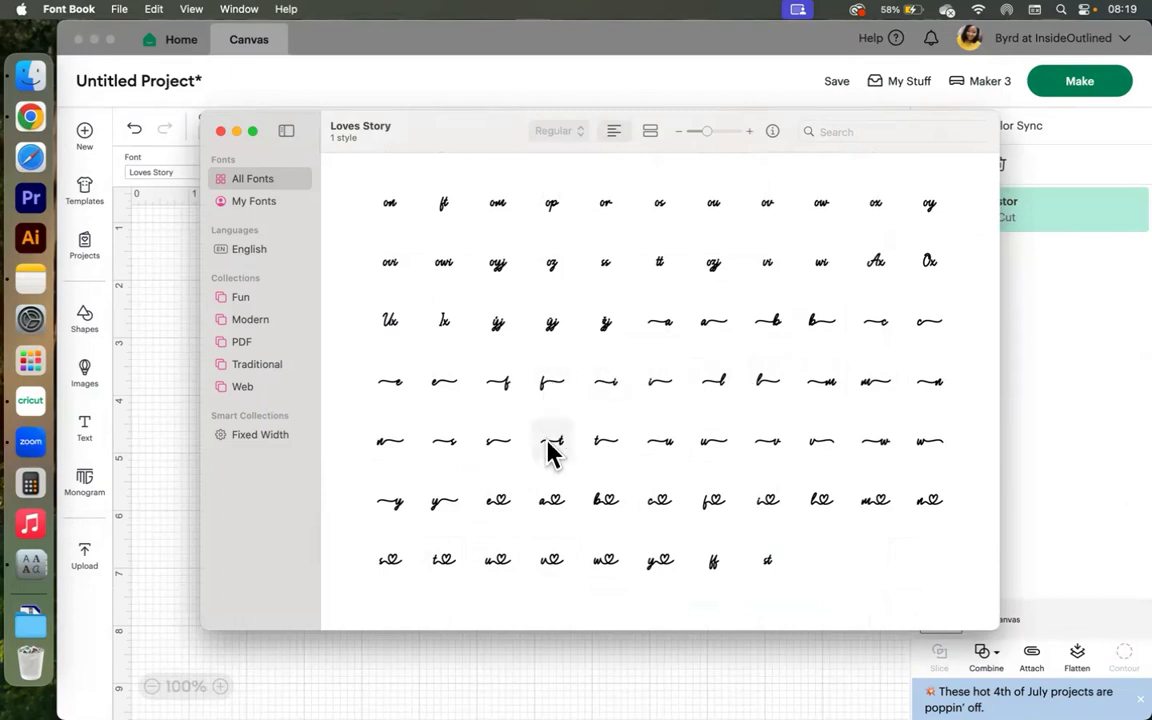
scroll(593, 452, down, 1)
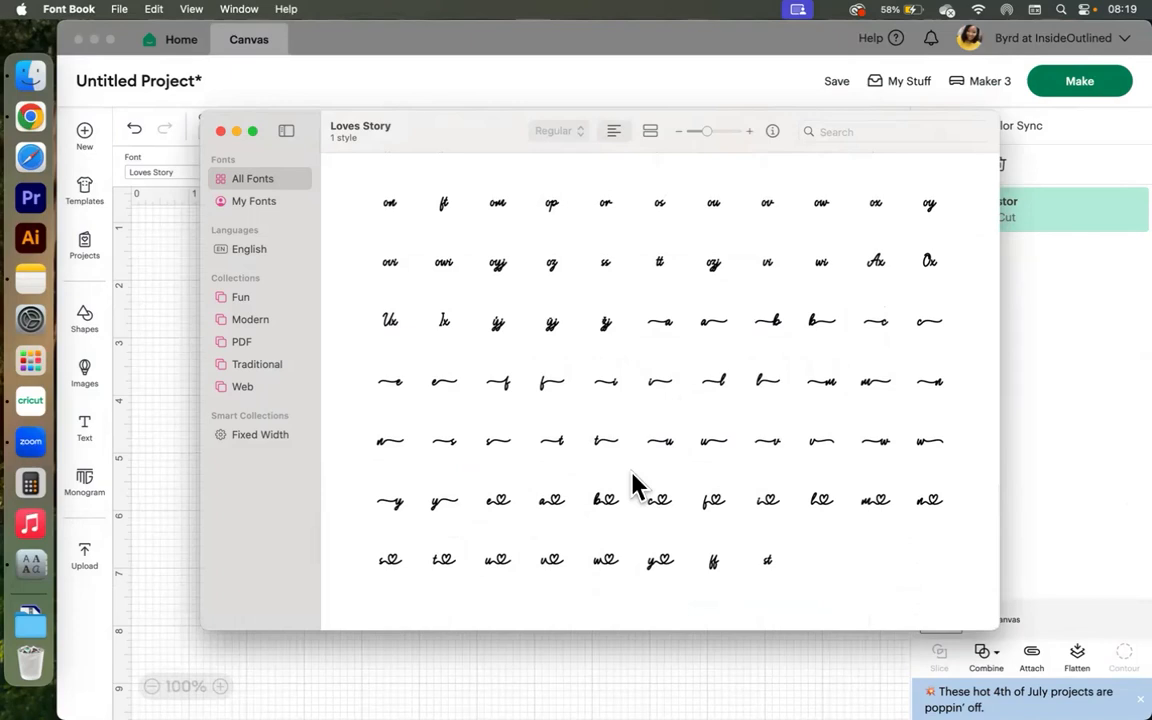
scroll(636, 487, up, 1)
scroll(636, 487, down, 1)
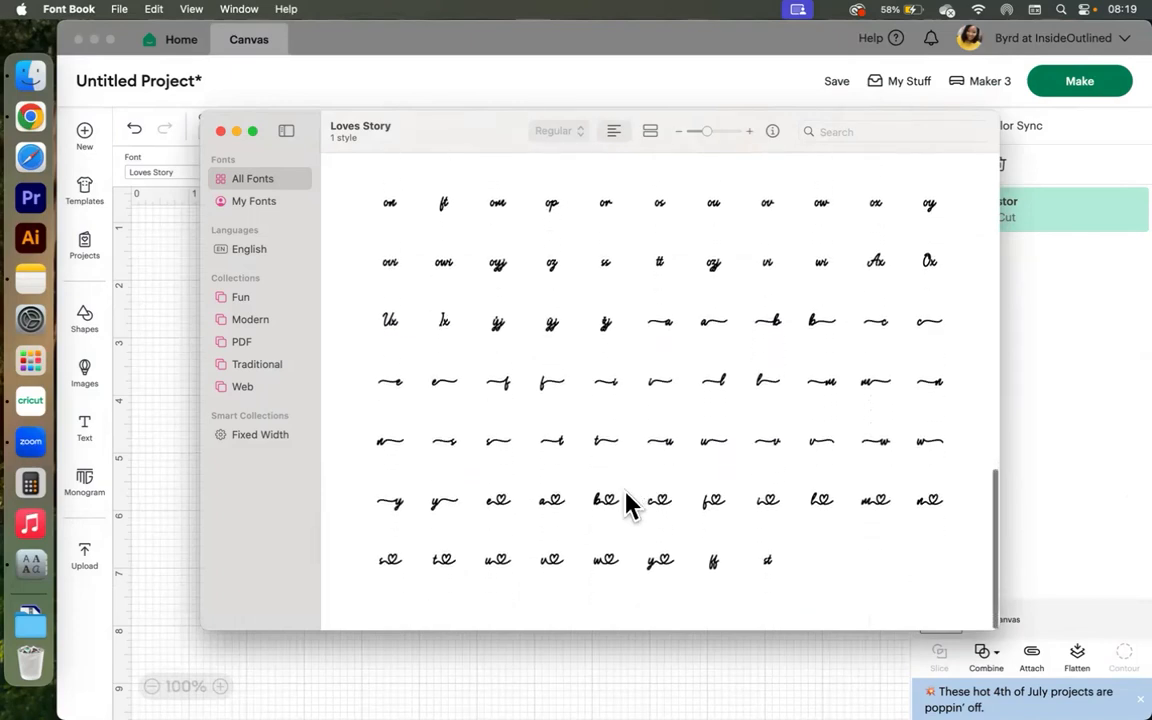
click(212, 451)
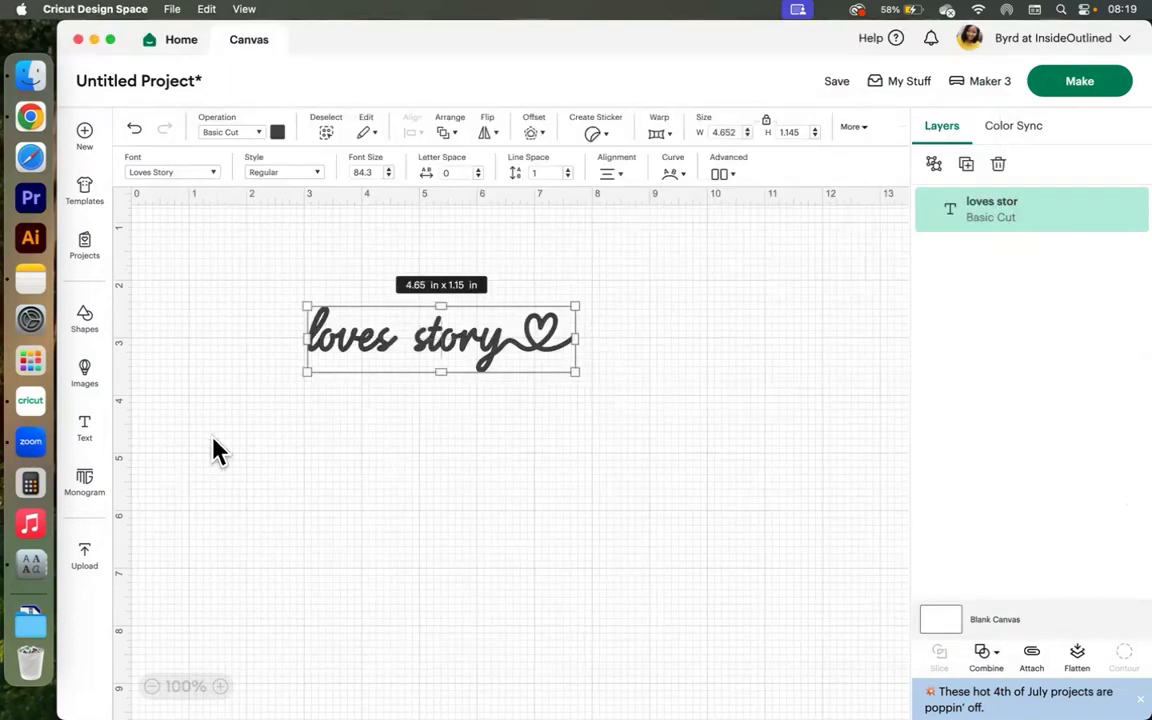
Move the text to start about 3.6 in across the canvas, and apply the I Love Glitter system font found by searching "glitter".
click(558, 463)
drag(476, 342, 508, 332)
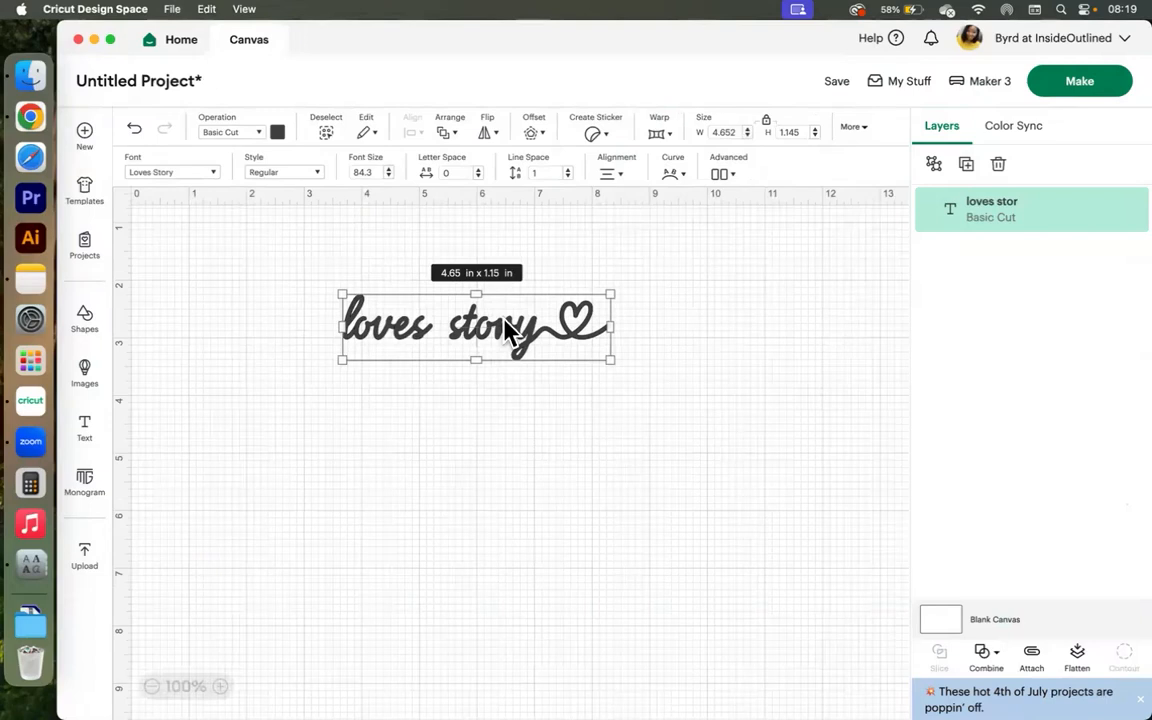
double_click(508, 332)
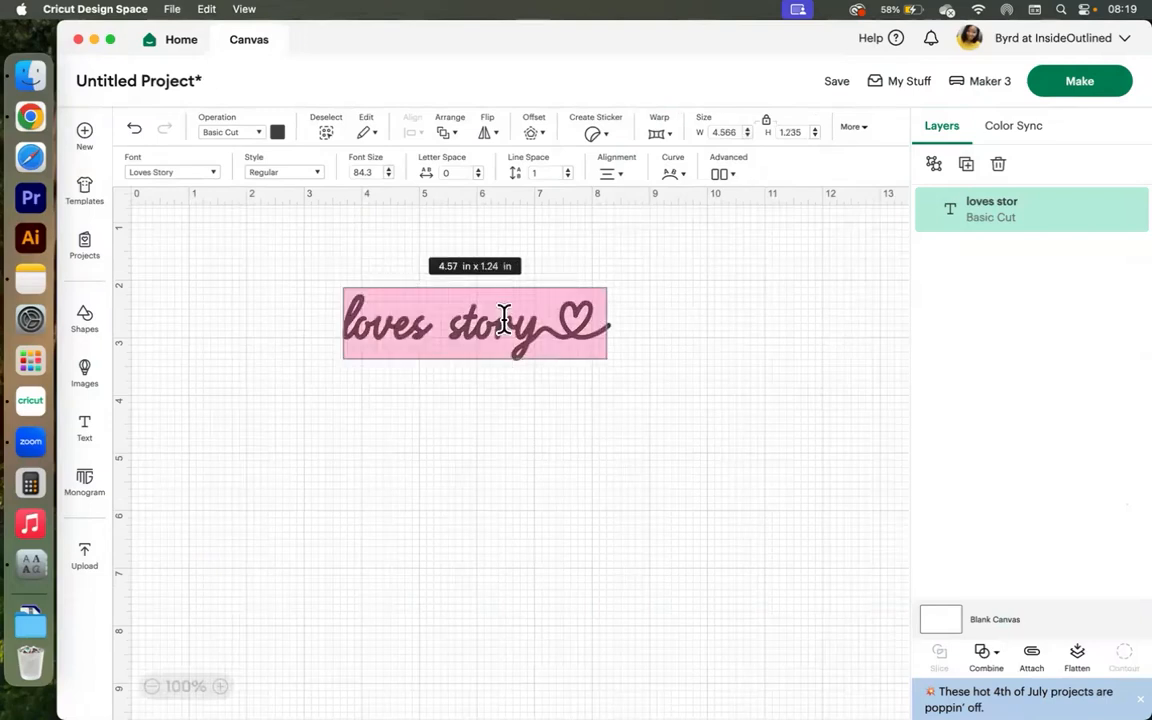
click(180, 174)
double_click(218, 176)
text(glitter)
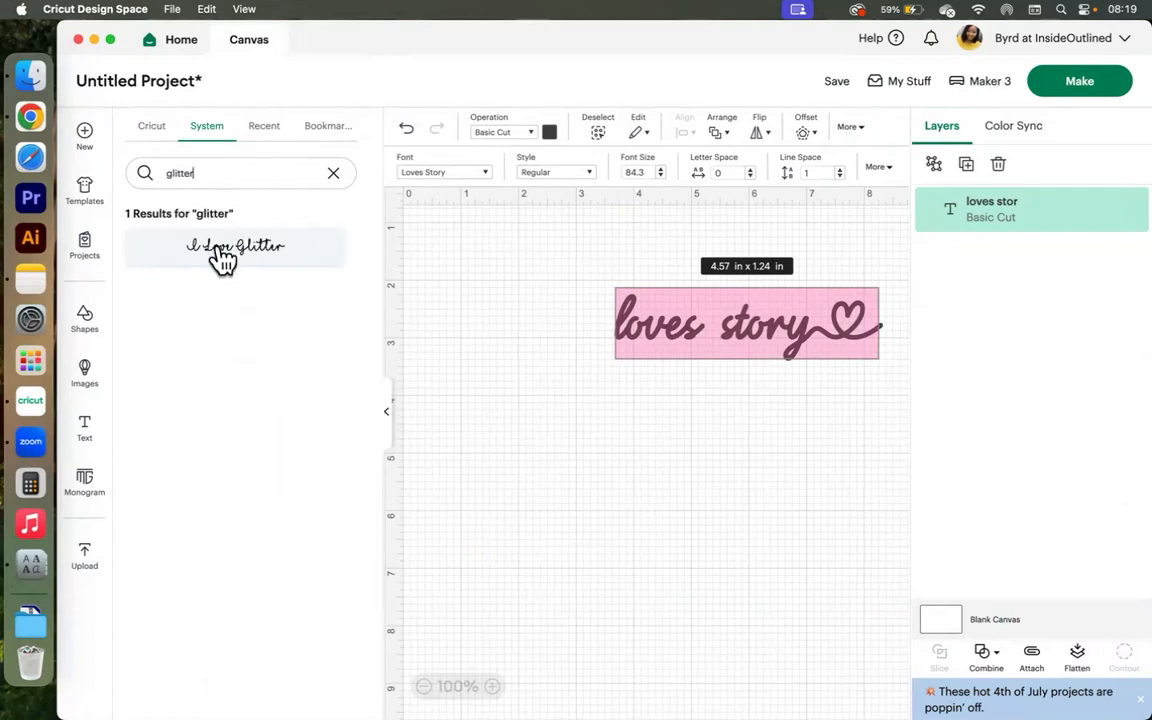
click(207, 254)
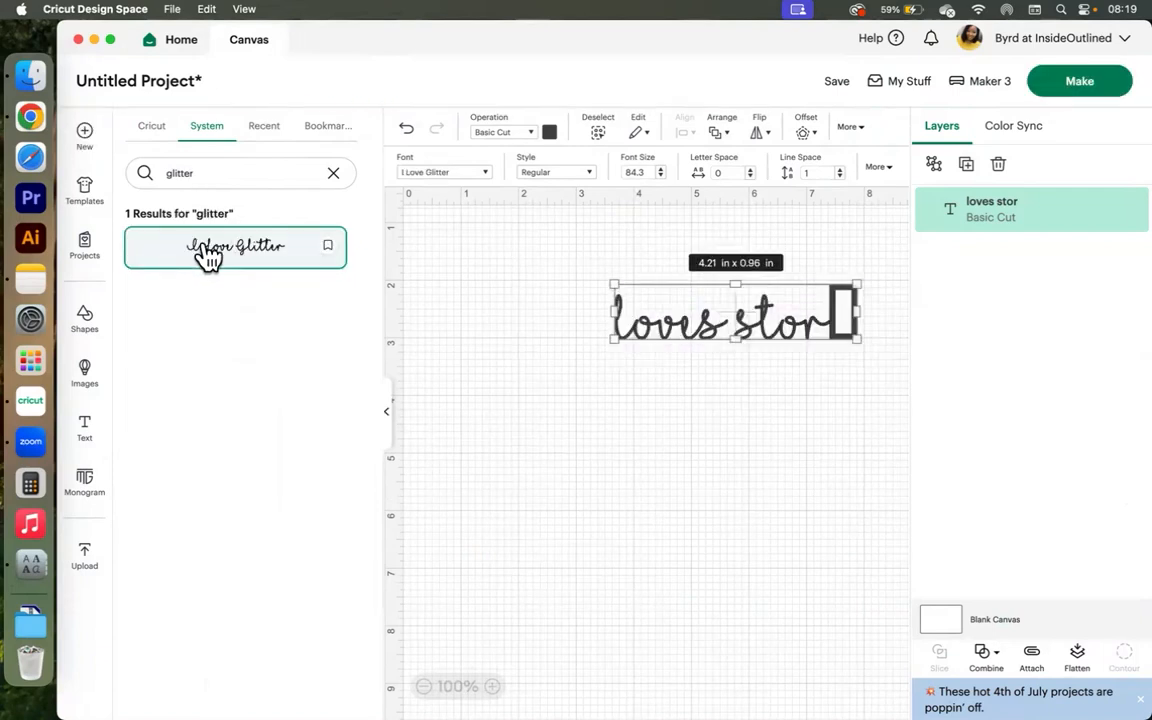
click(389, 411)
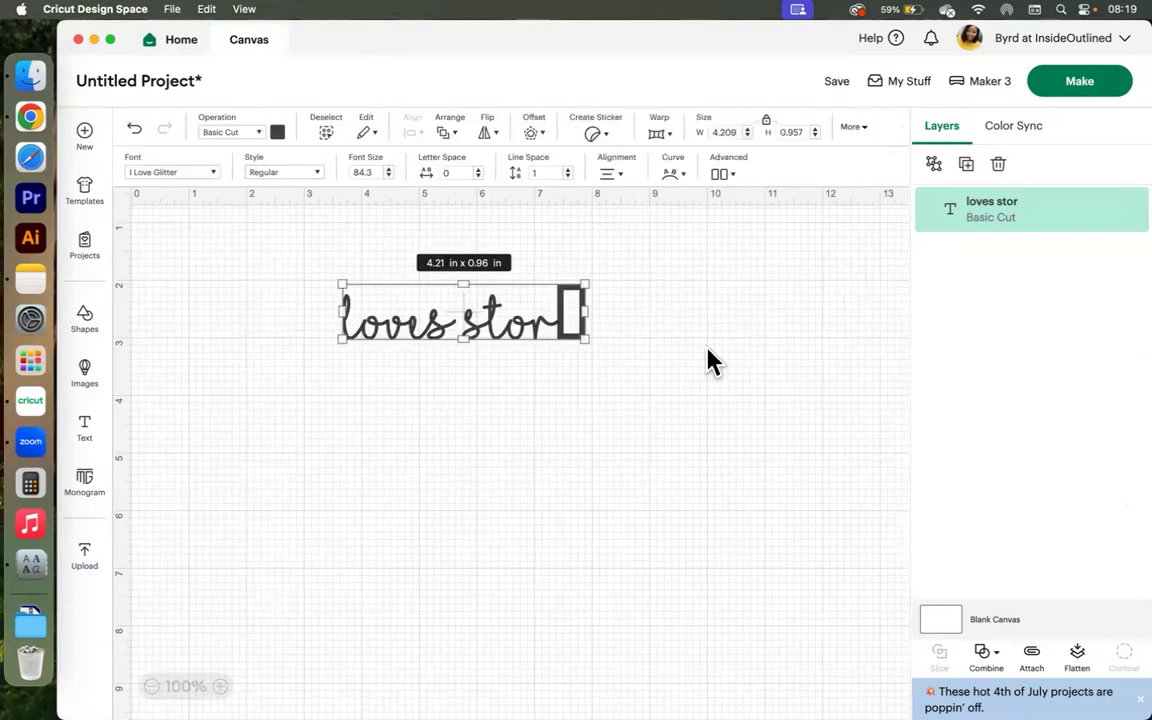
Delete the empty box character at the end of the text, leaving "loves stor".
click(679, 376)
click(563, 310)
double_click(563, 310)
click(563, 310)
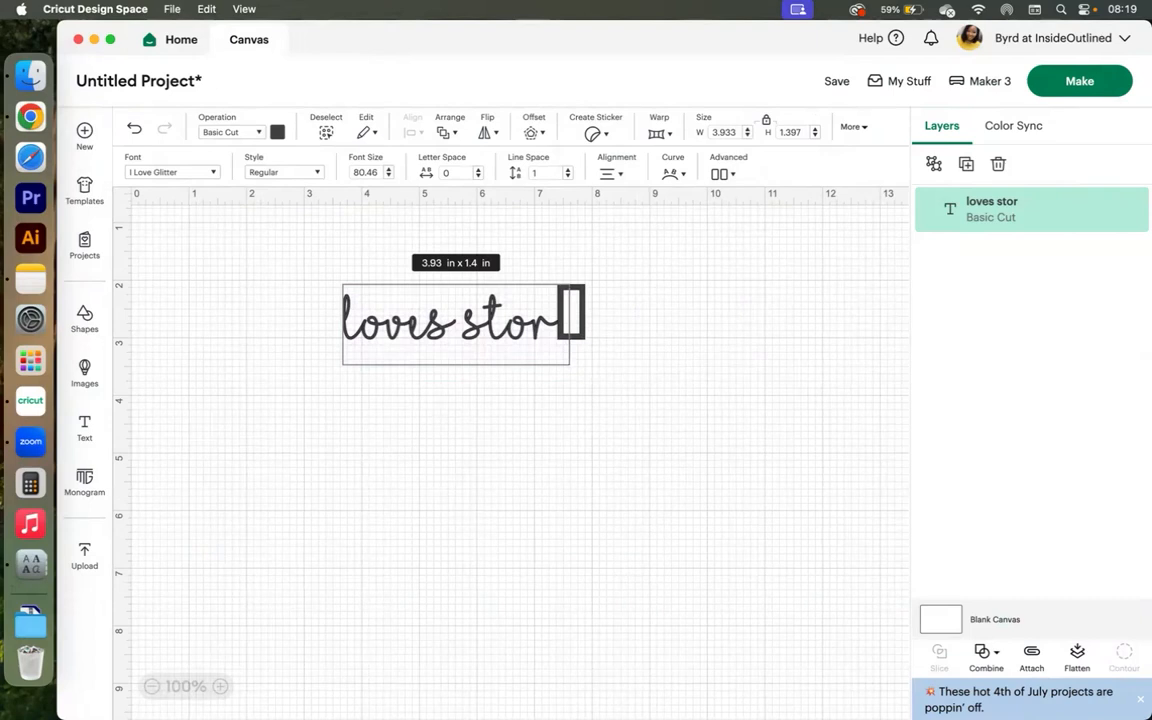
key(Escape)
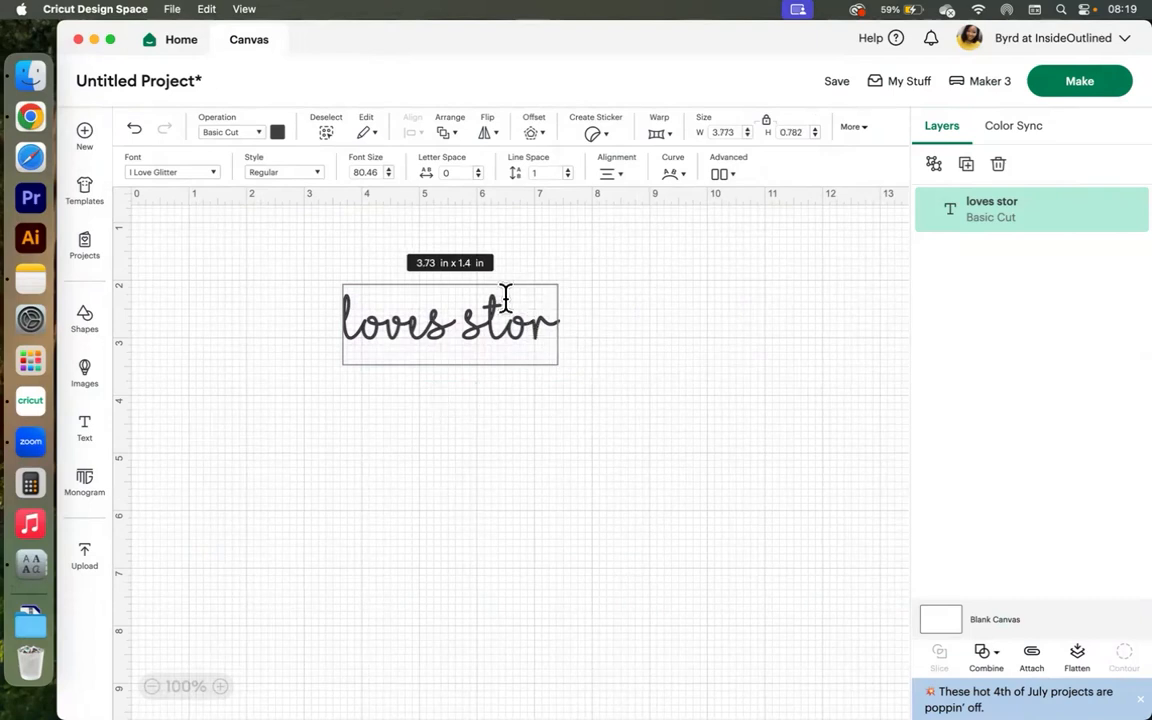
Switch to Font Book, search all fonts for "glitter" and open the I Love Glitter font's preview and repertoire.
click(28, 568)
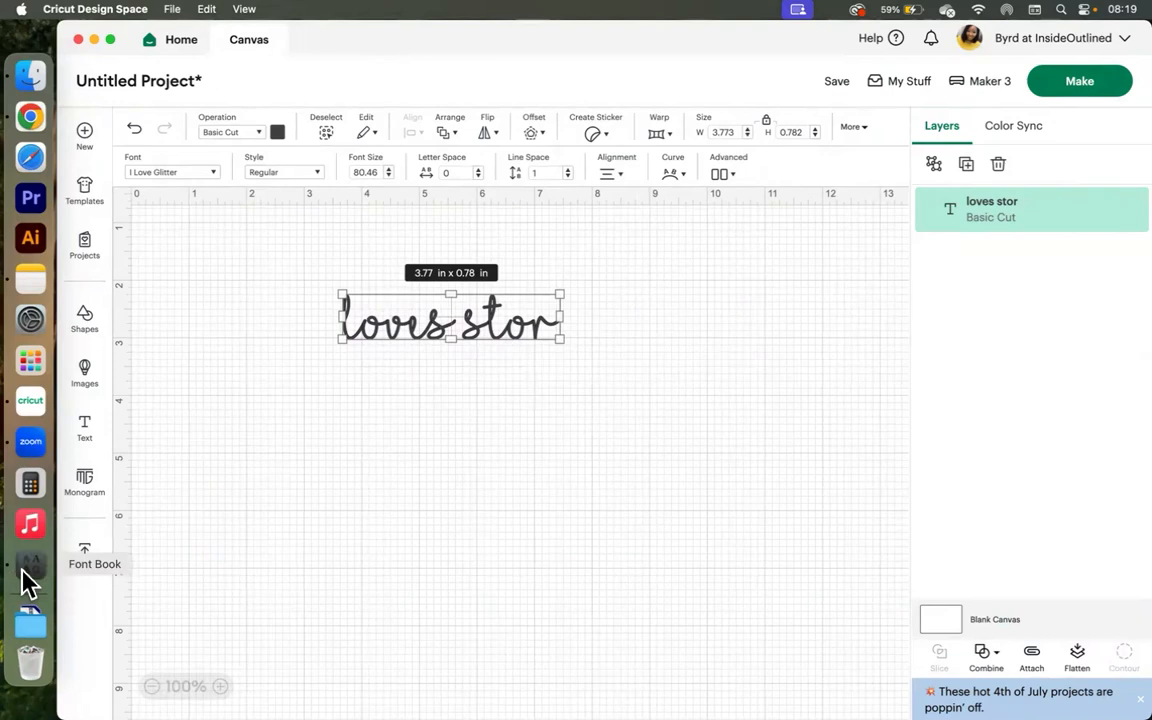
click(895, 132)
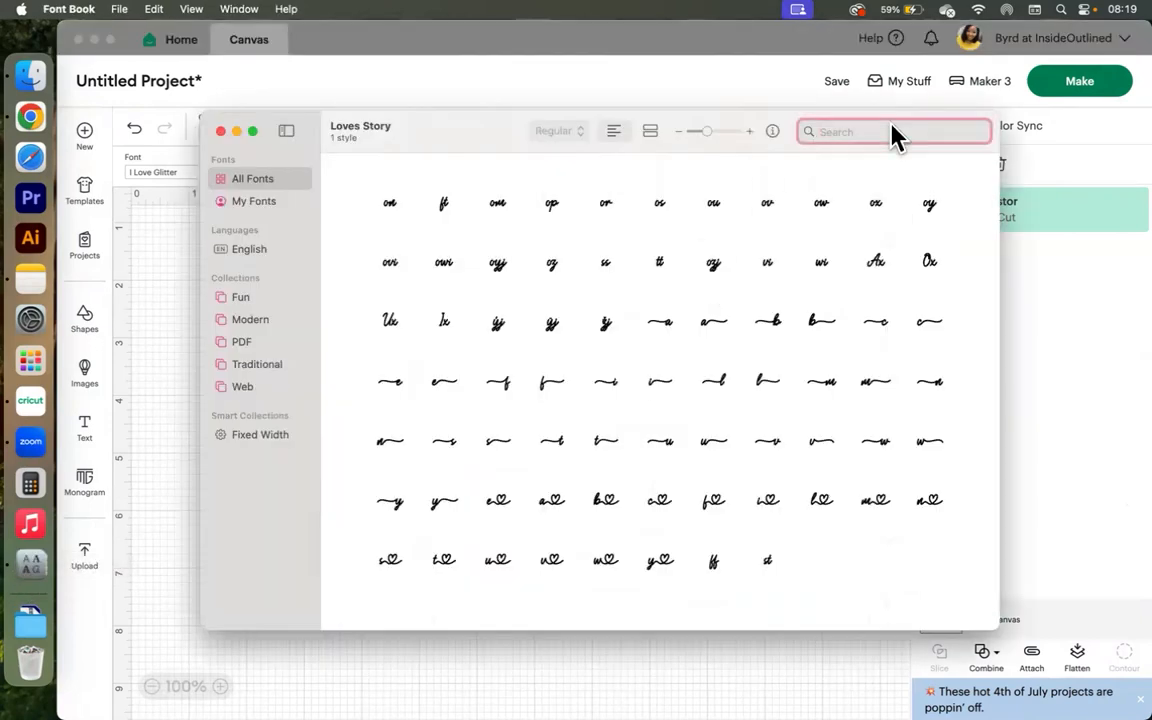
text(glitter)
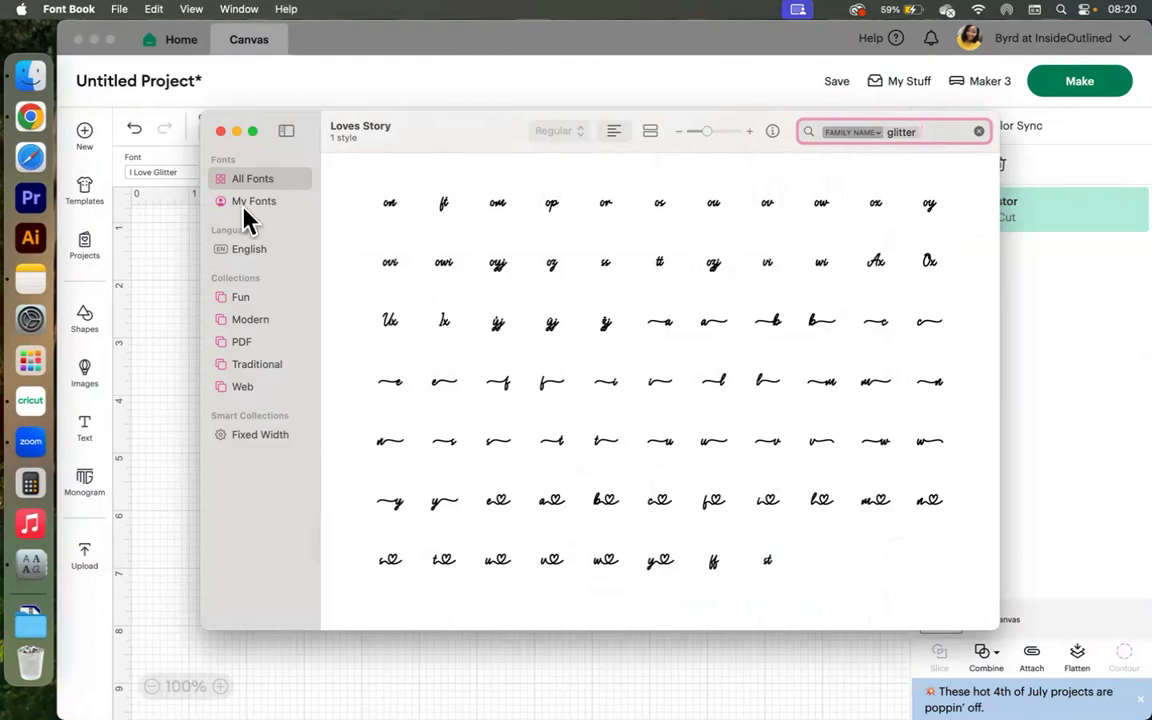
click(261, 181)
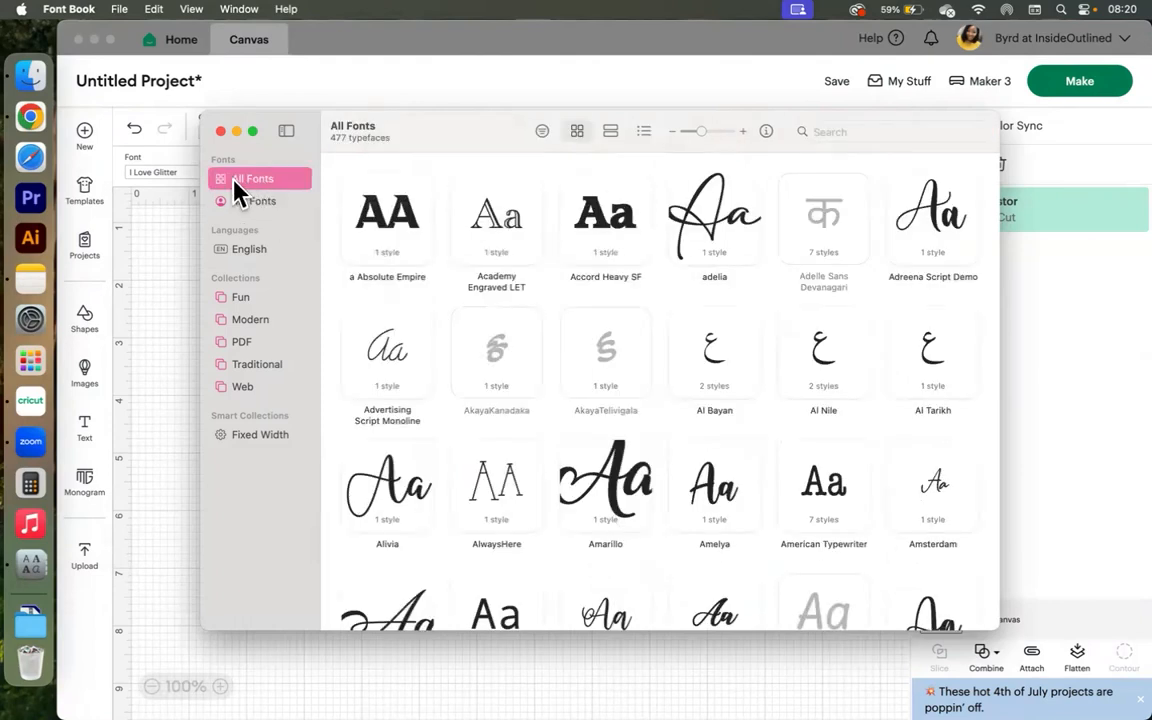
click(848, 134)
text(g)
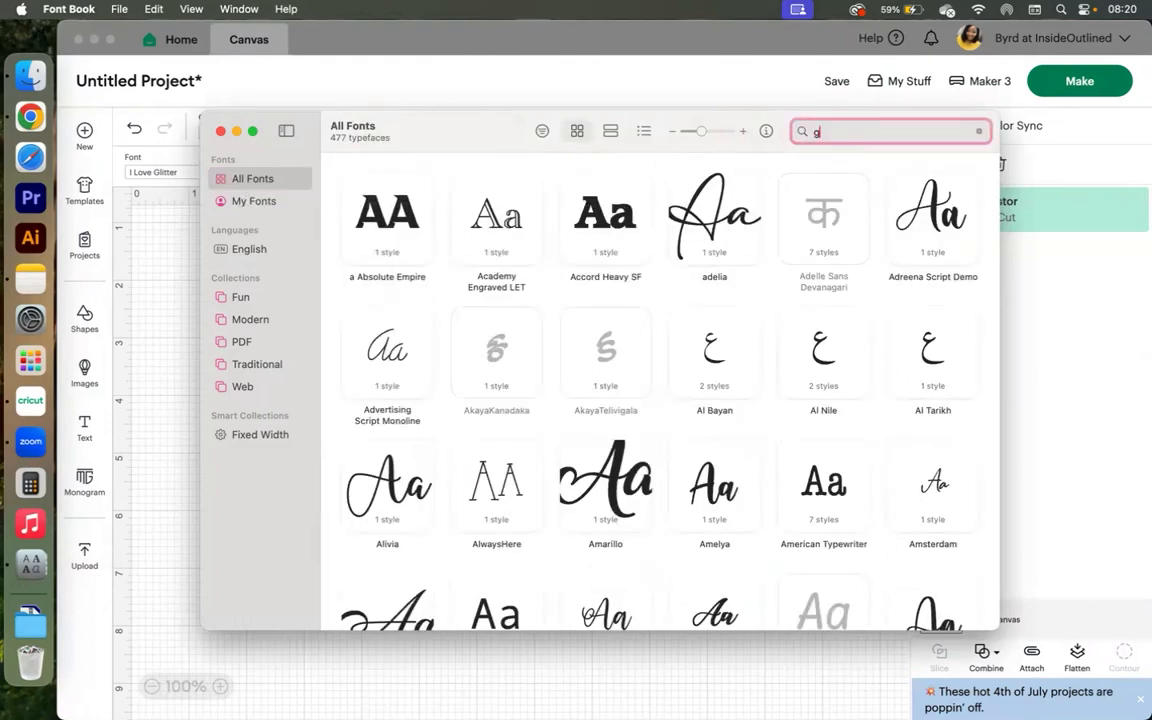
text(litter)
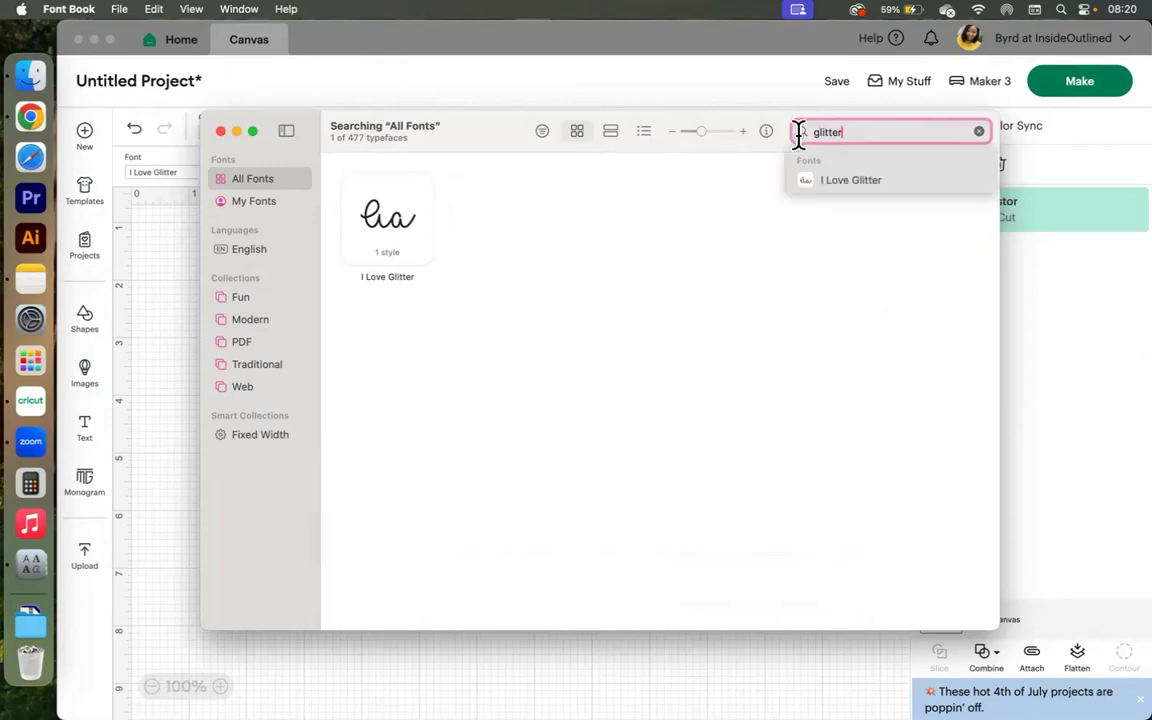
click(386, 198)
double_click(389, 206)
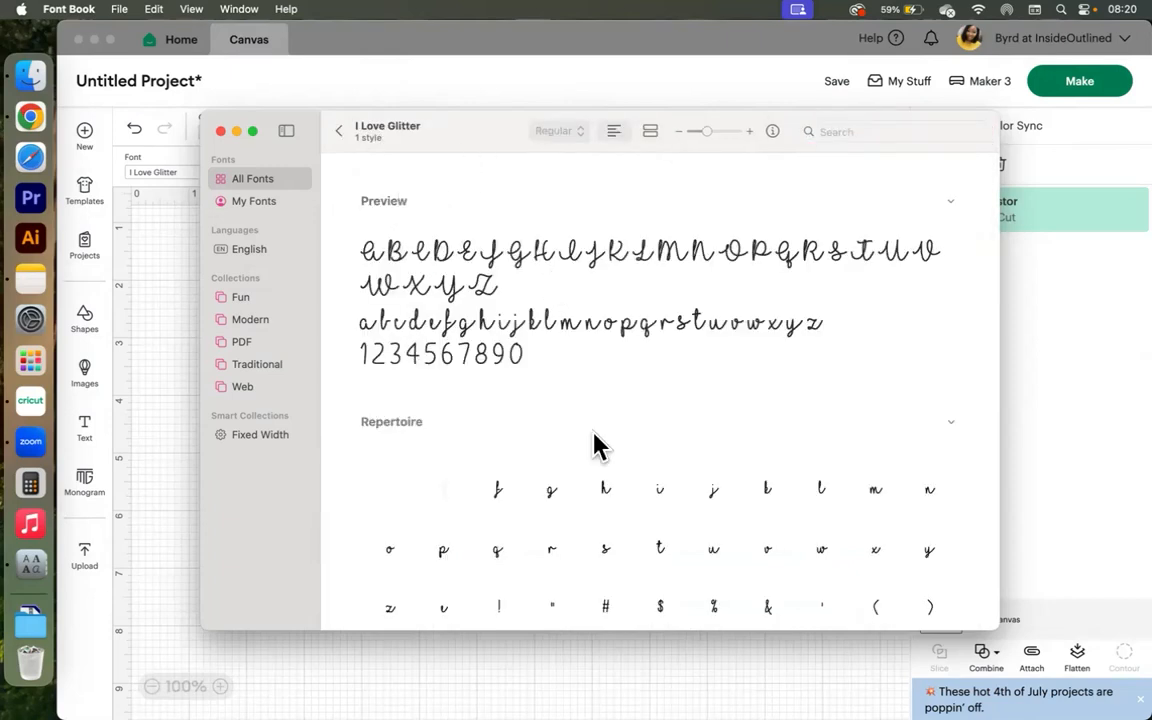
Find the bar glyph with the solid heart swash in the I Love Glitter repertoire, enlarge it and copy it.
scroll(584, 483, down, 4)
scroll(585, 480, down, 5)
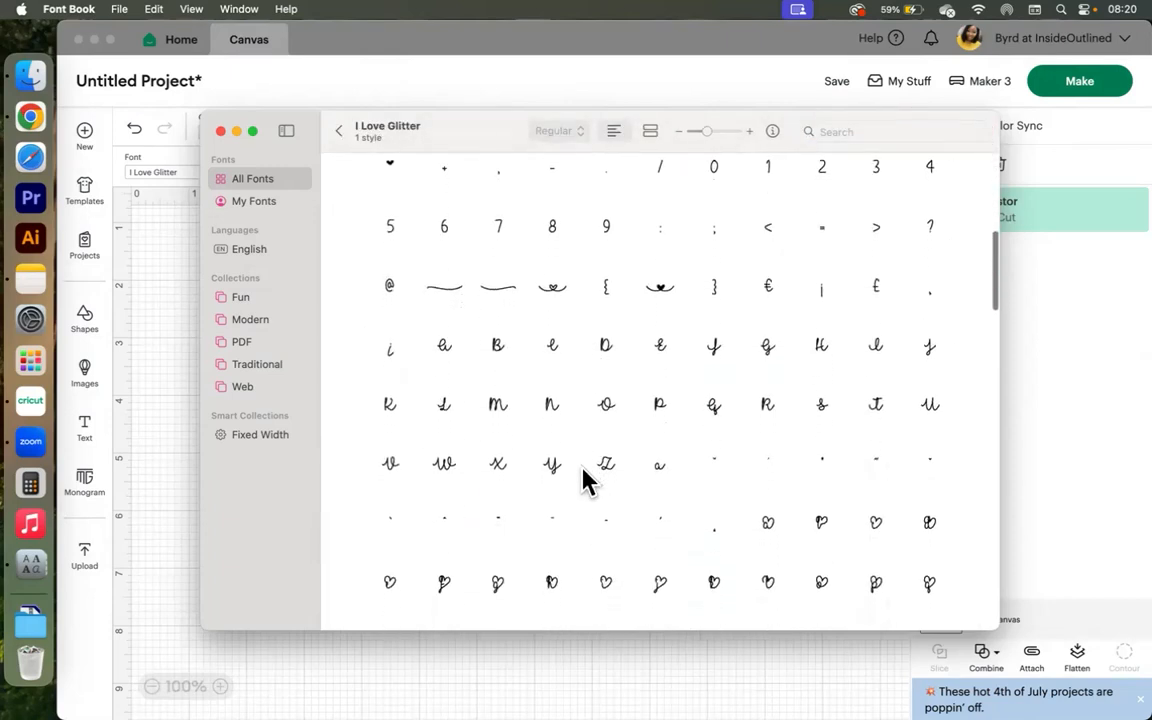
click(660, 288)
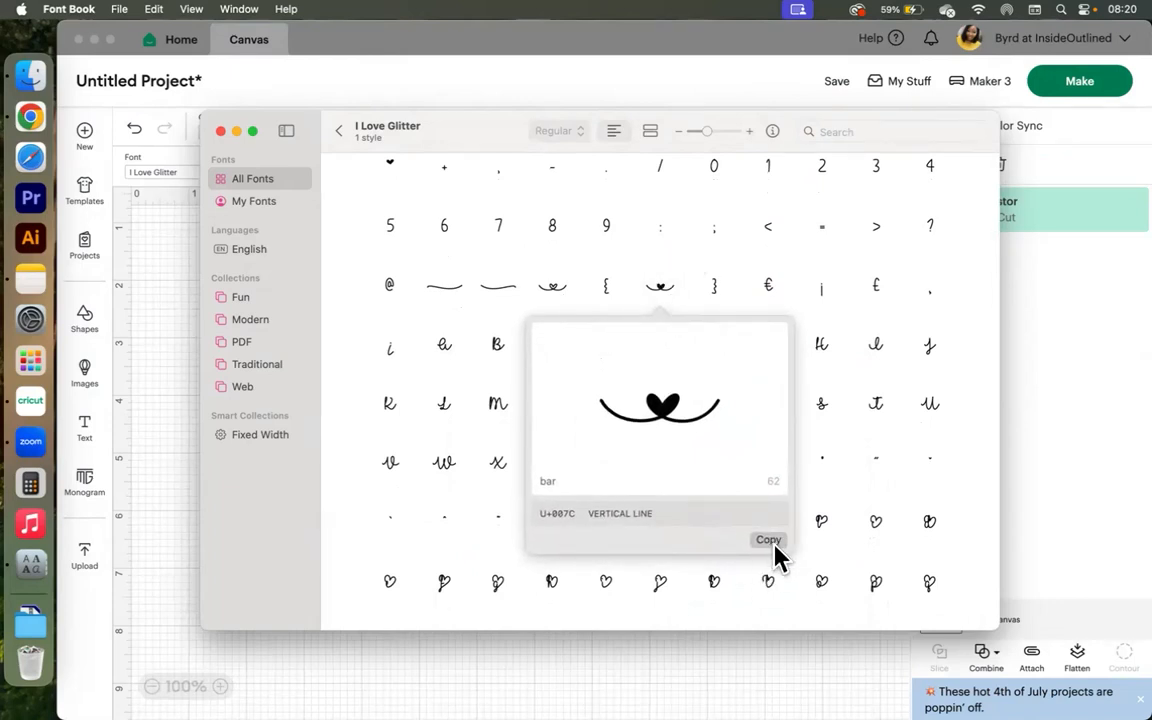
Switch to Cricut Design Space and replace the space between "loves" and "stor" with the copied heart swash glyph.
click(159, 368)
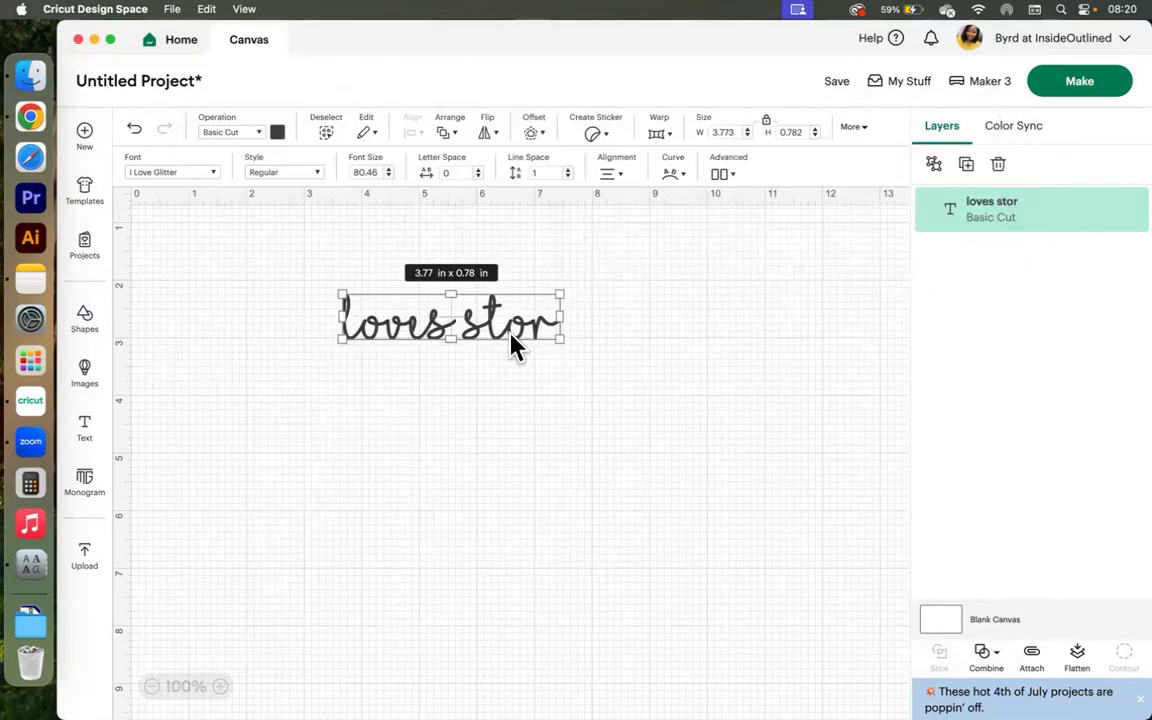
double_click(464, 312)
click(464, 312)
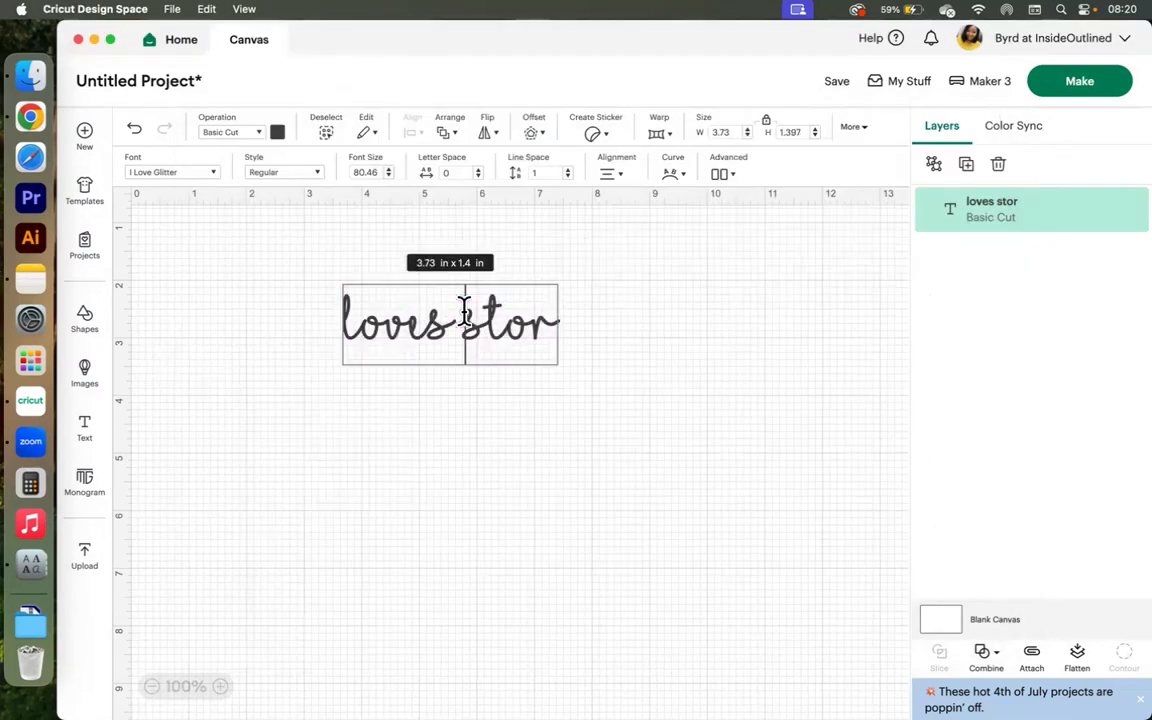
key(BackSpace)
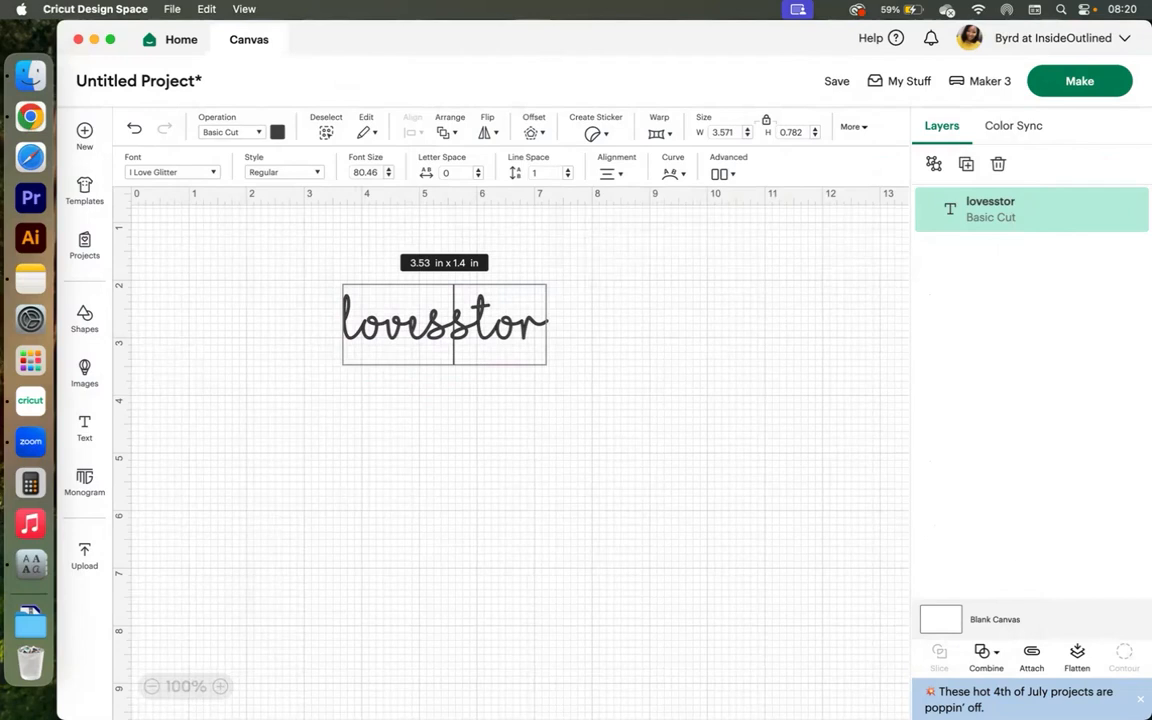
key(super+v)
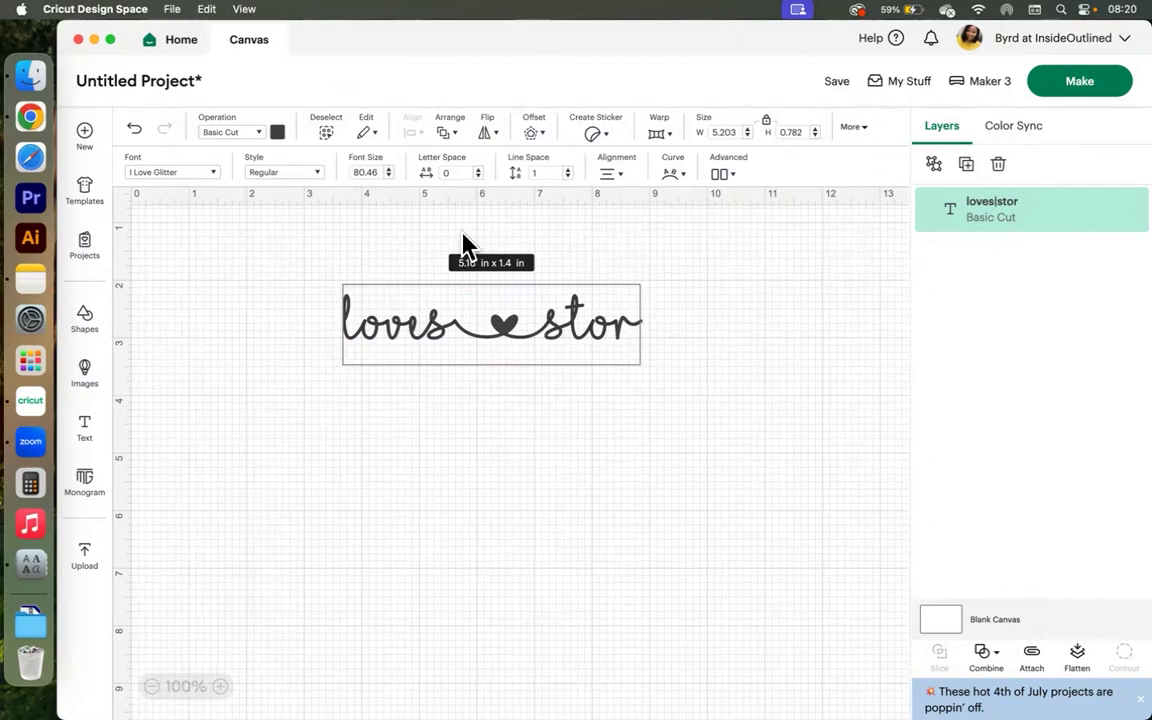
Switch to Font Book and browse the I Love Glitter repertoire for alternate glyphs to finish the text.
click(625, 330)
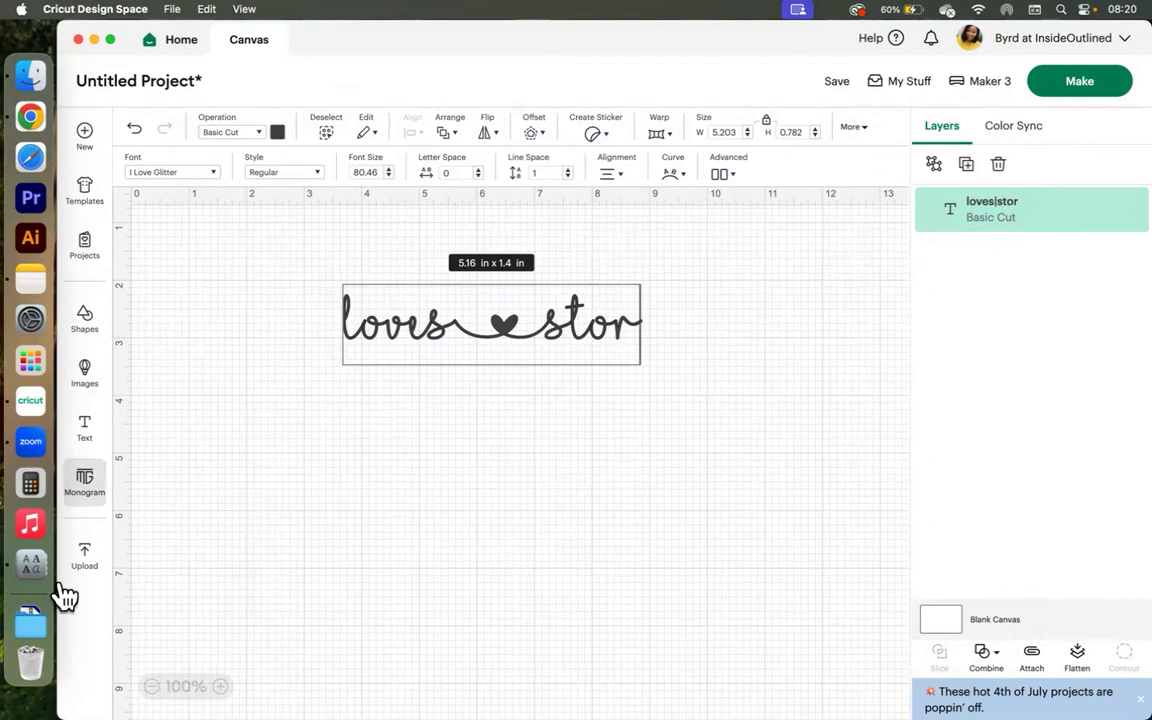
click(30, 568)
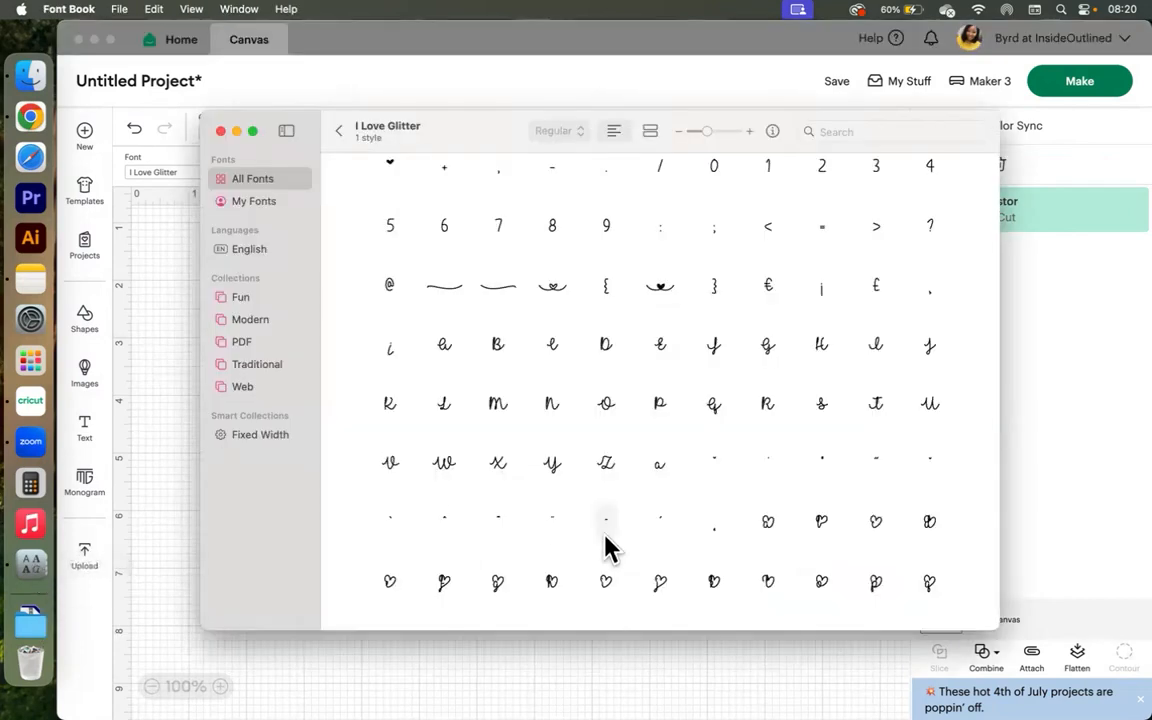
scroll(606, 540, down, 10)
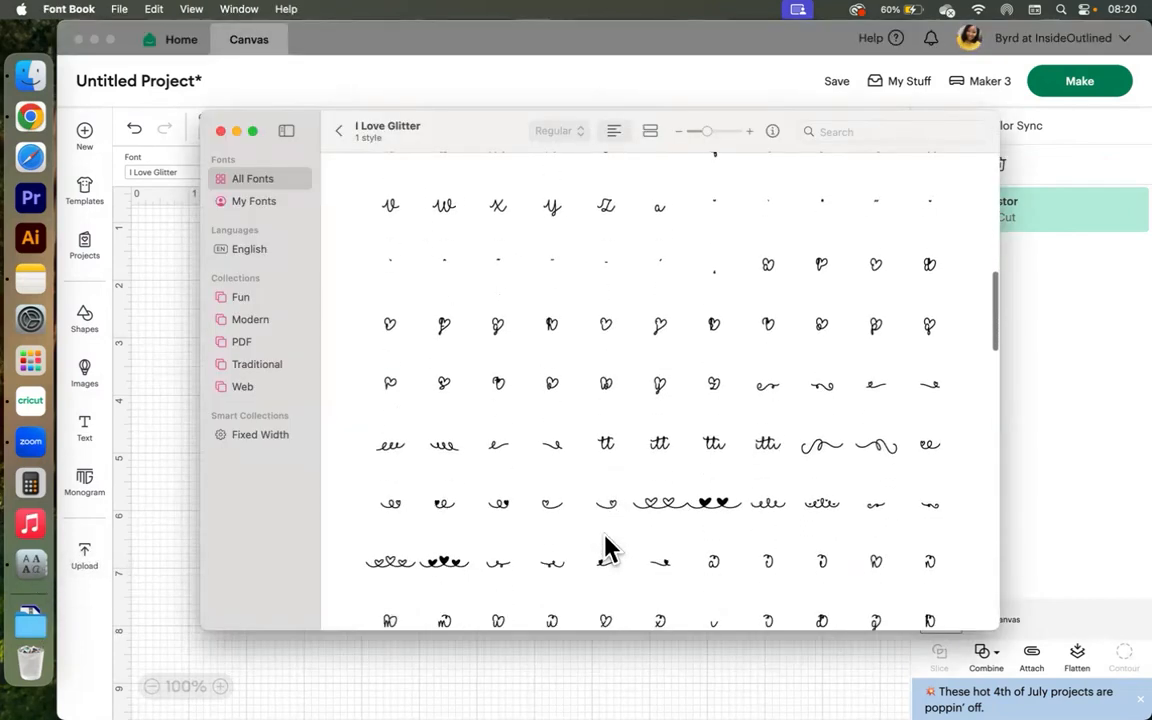
scroll(606, 545, down, 15)
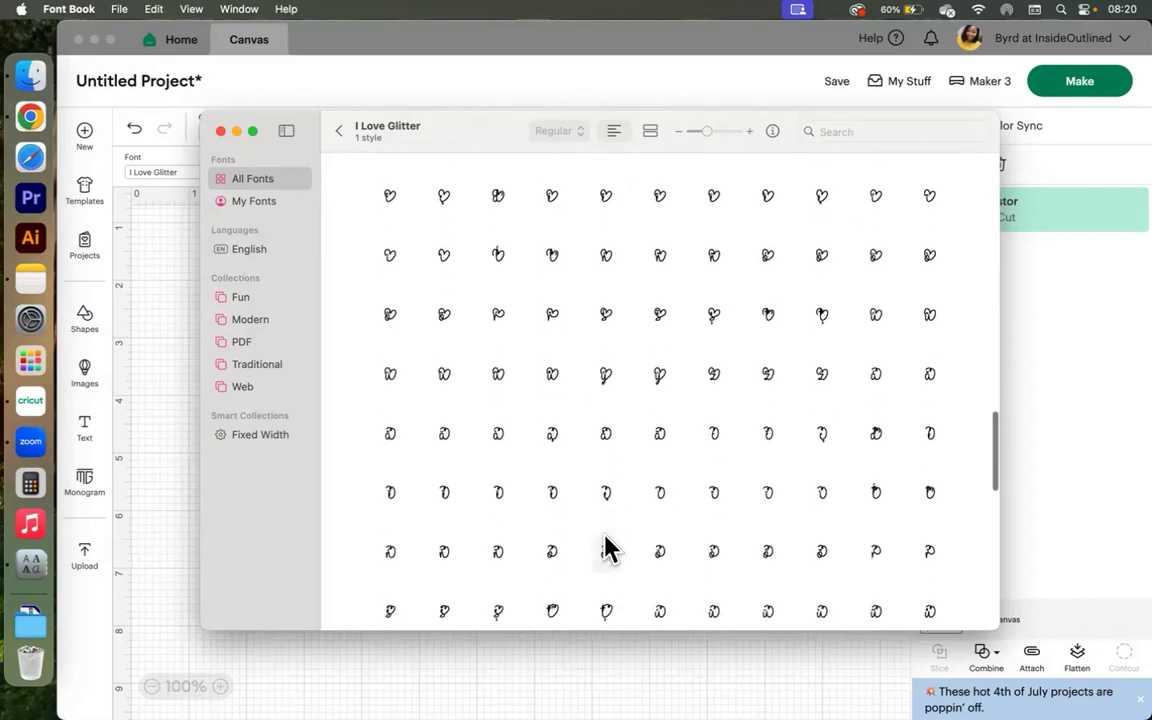
scroll(606, 548, down, 15)
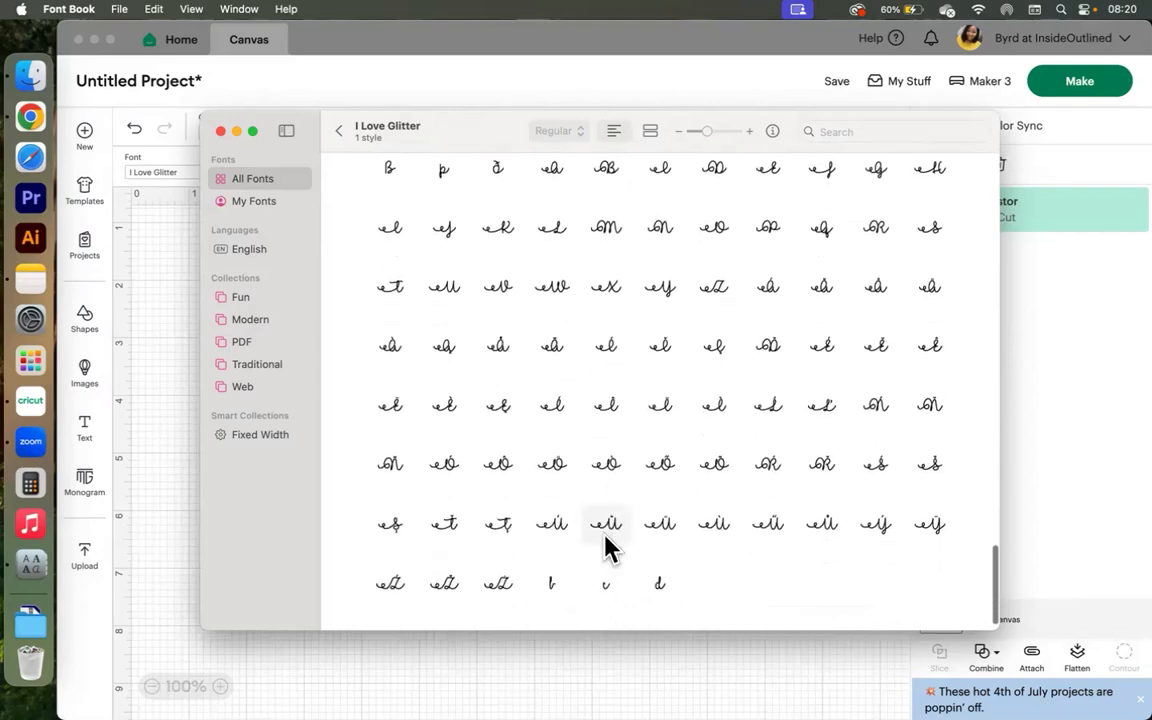
scroll(606, 548, up, 15)
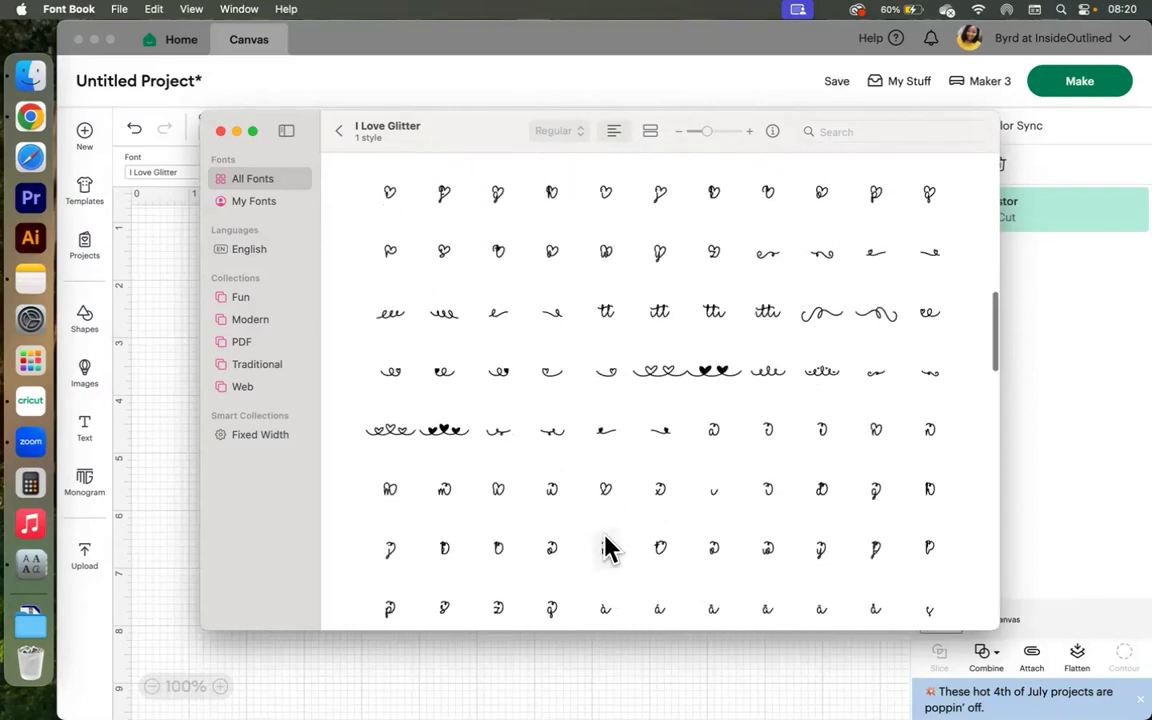
scroll(606, 548, up, 10)
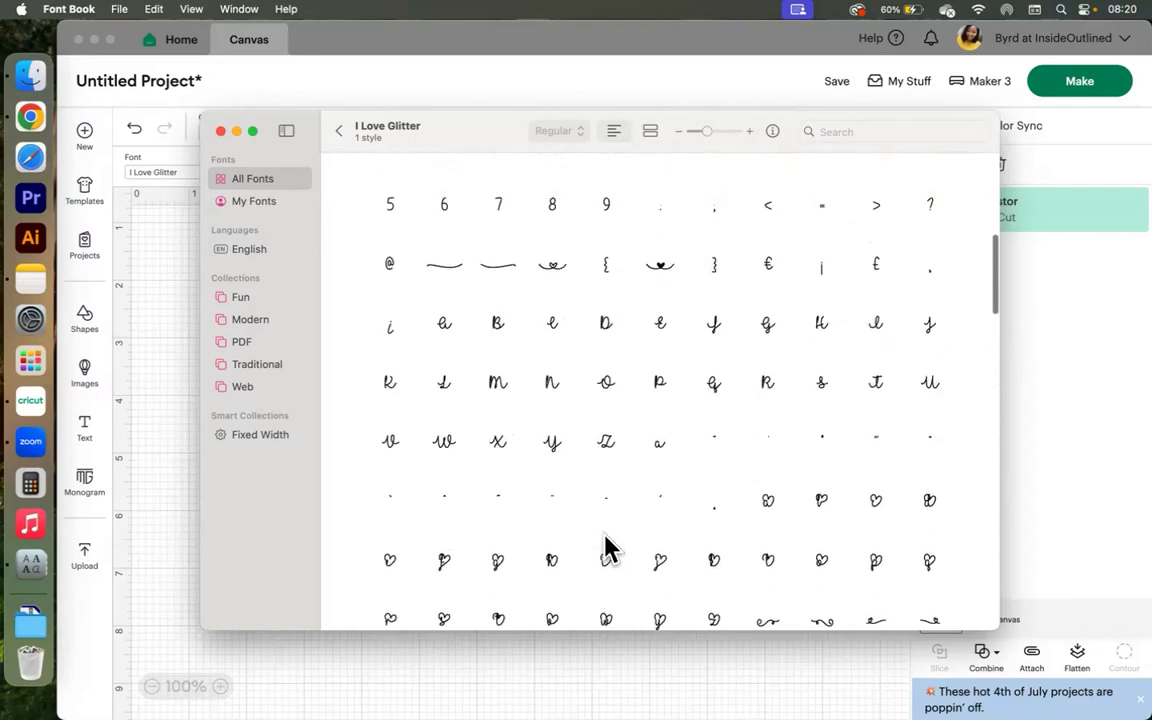
Switch back to Cricut Design Space and add a regular "y" after "stor" to complete the word "story".
click(648, 418)
key(super+a)
text(y)
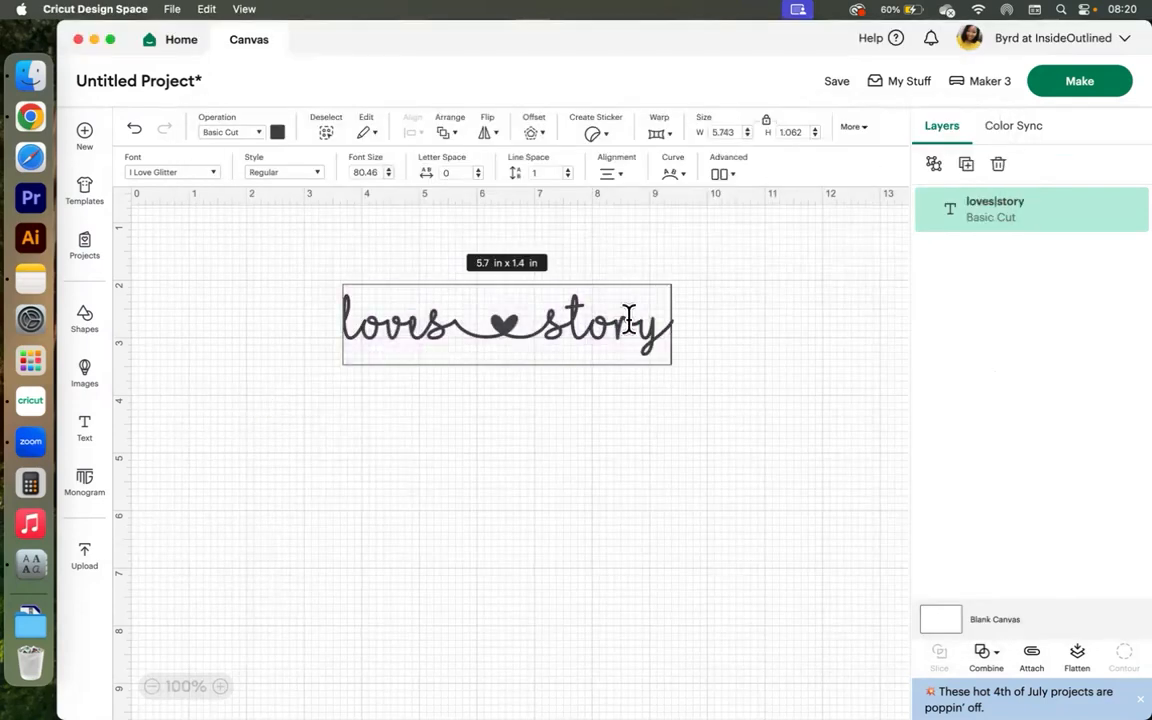
Switch to Font Book, find the swirlR12 glyph with three solid hearts in the I Love Glitter repertoire and copy it.
click(31, 568)
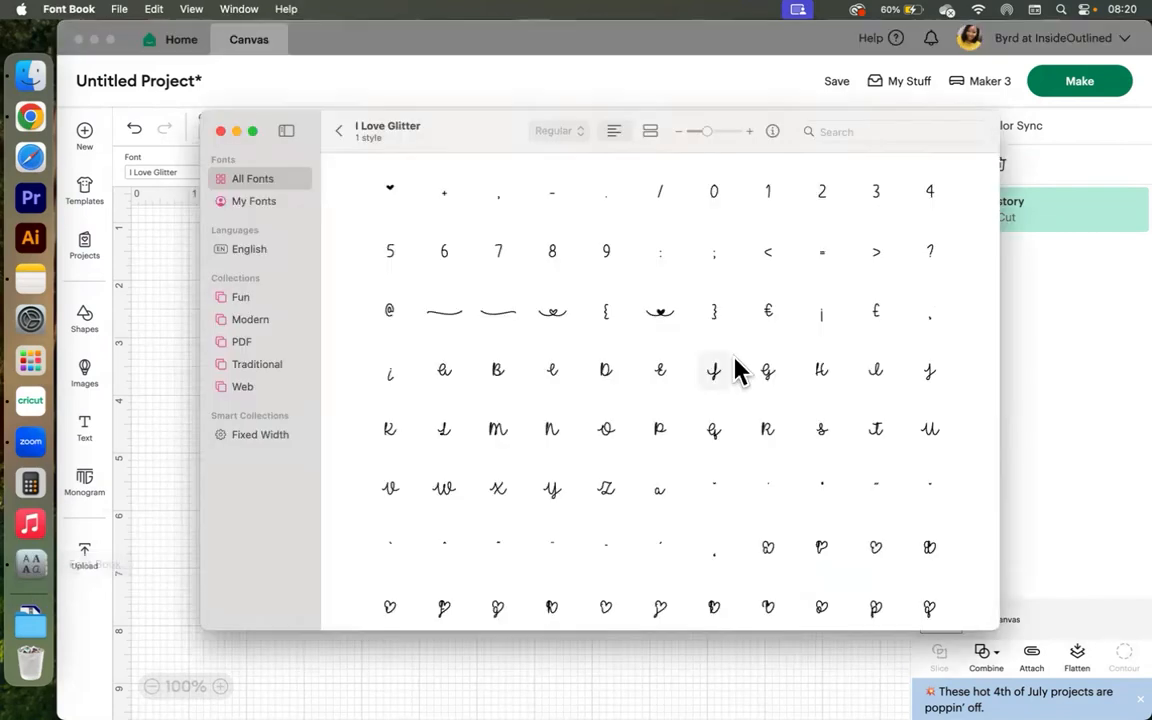
scroll(592, 437, down, 5)
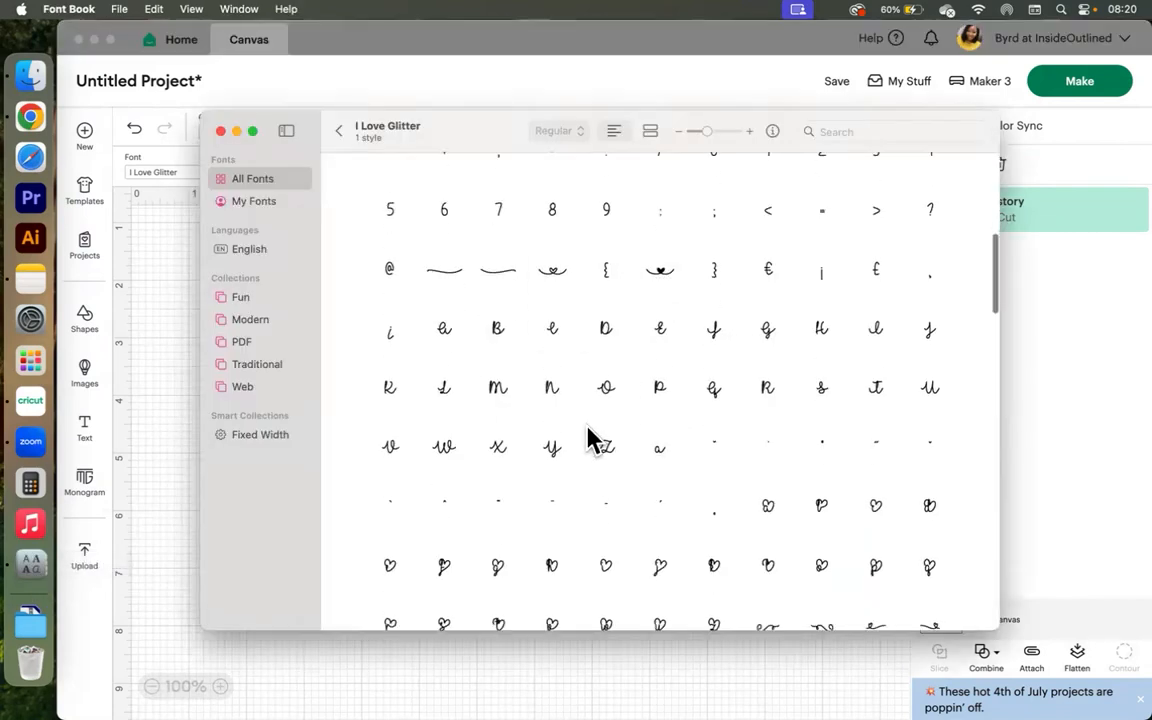
scroll(592, 437, down, 10)
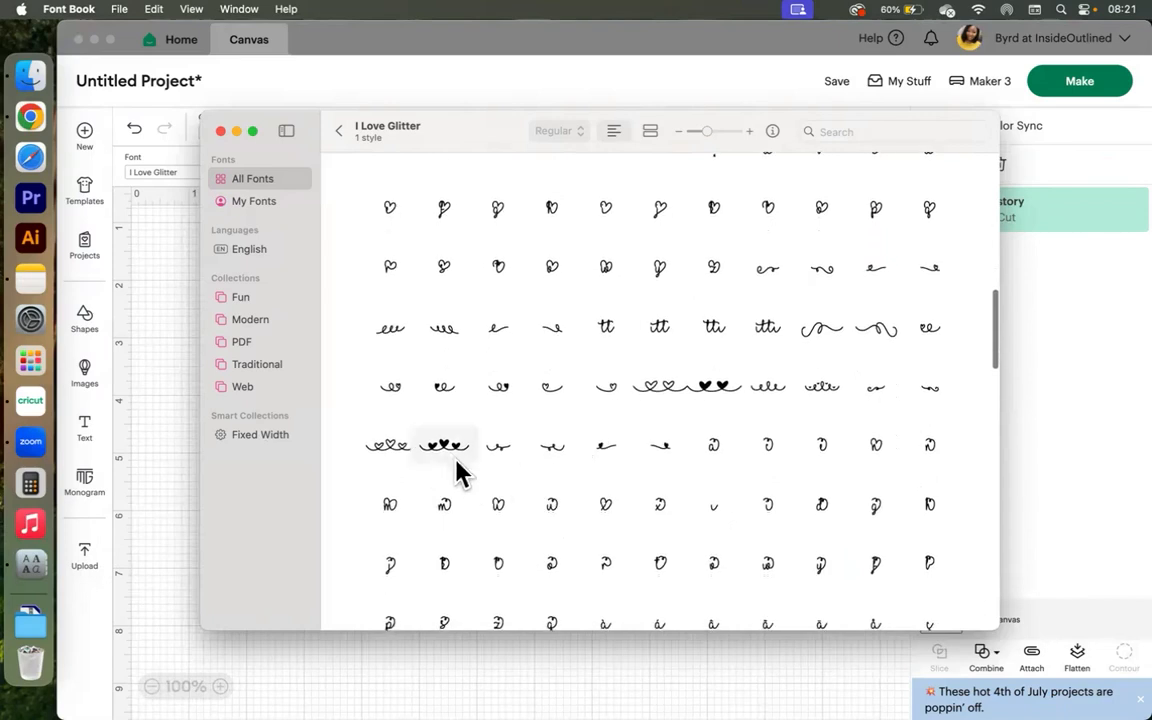
click(445, 452)
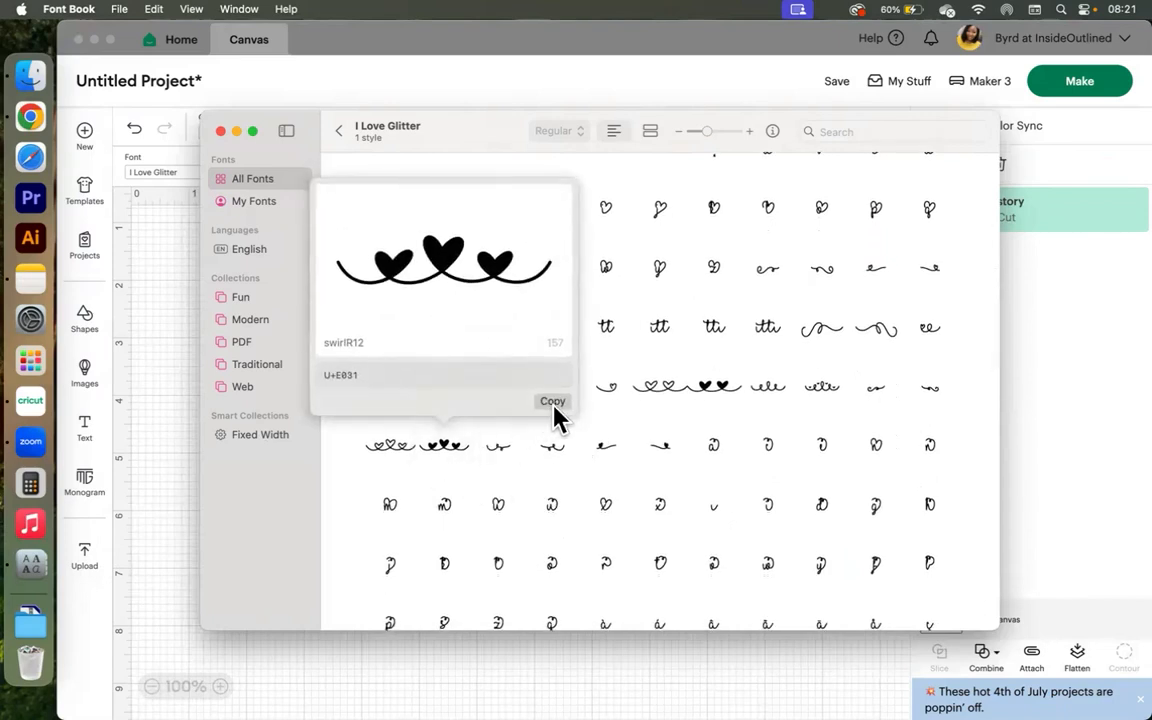
click(553, 402)
Switch to Cricut Design Space and paste the three-heart swash glyph both after "story" and before "loves".
click(139, 308)
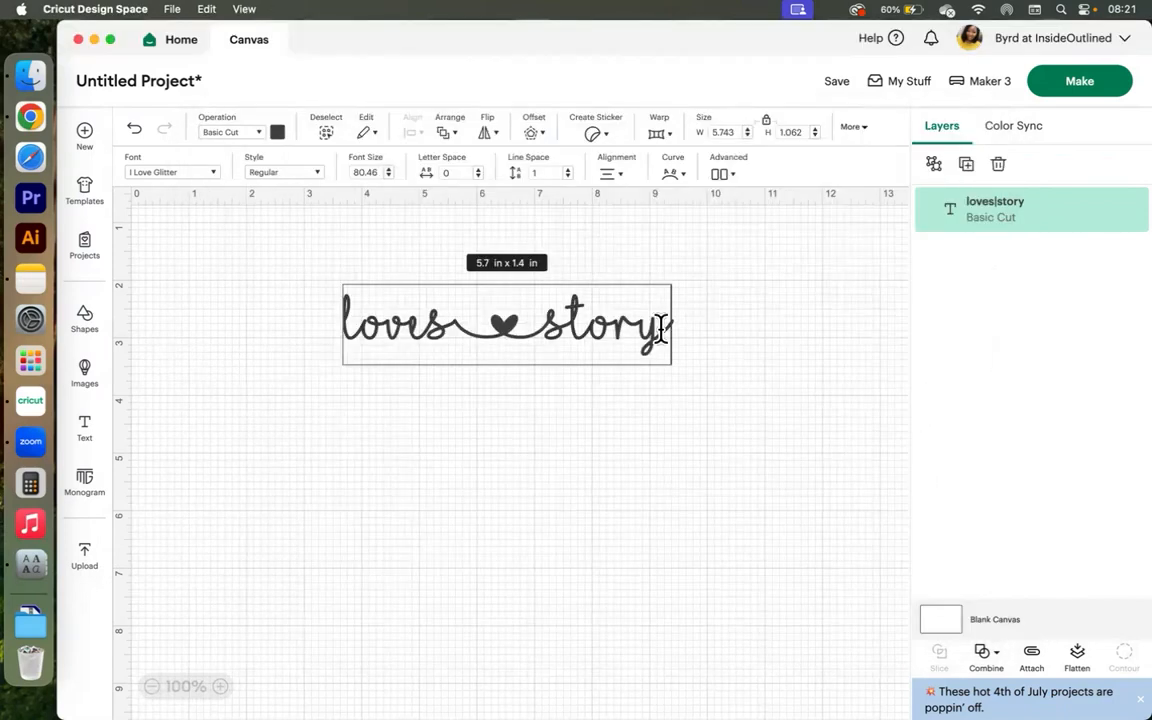
key(super+v)
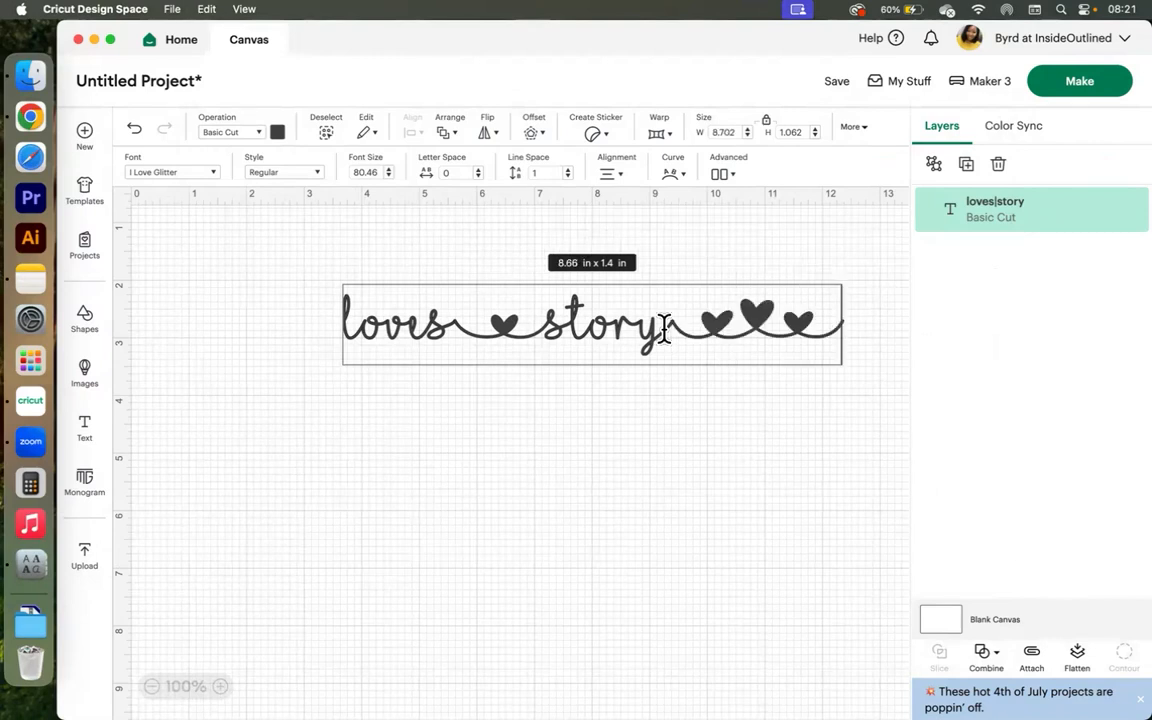
click(344, 316)
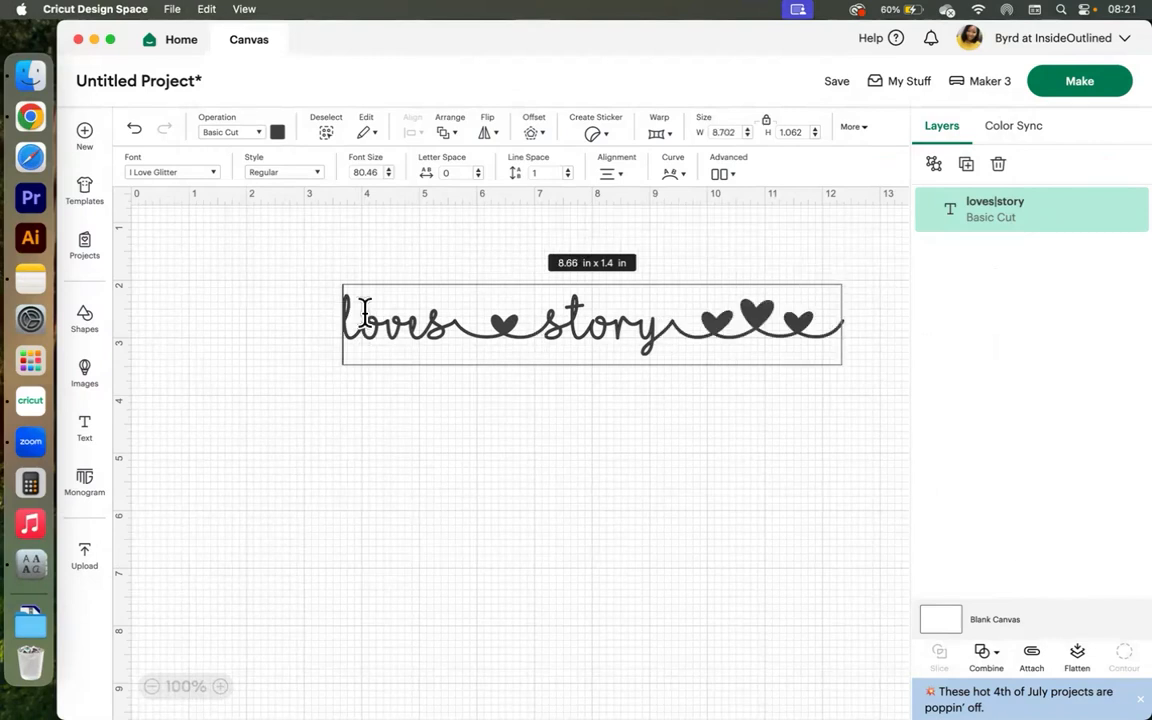
key(super+v)
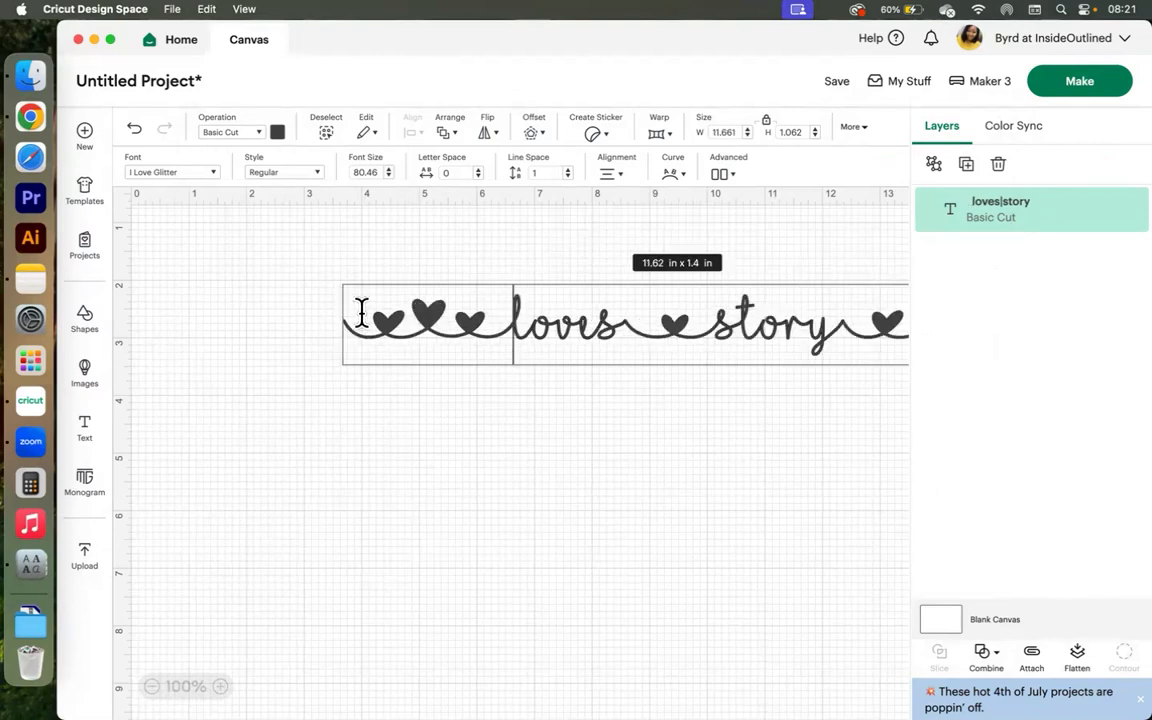
Move the finished text so it starts about 1 in across and 2.5 in down the canvas, and deselect it.
click(383, 530)
drag(699, 334, 563, 365)
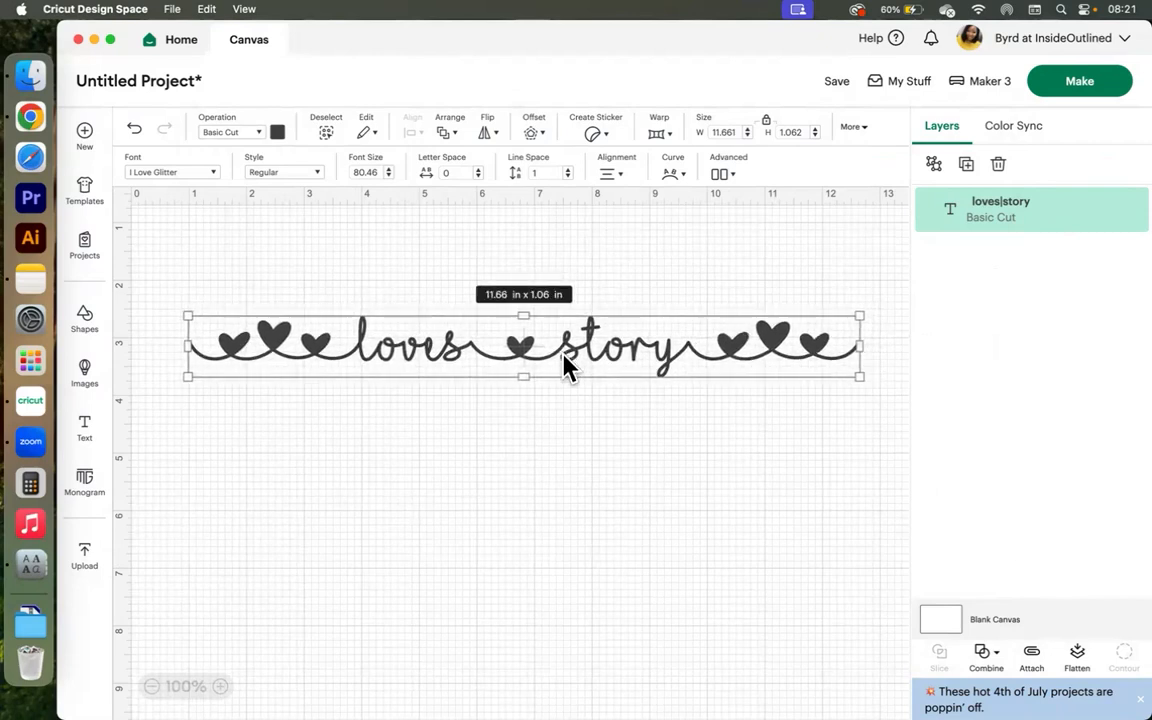
click(655, 513)
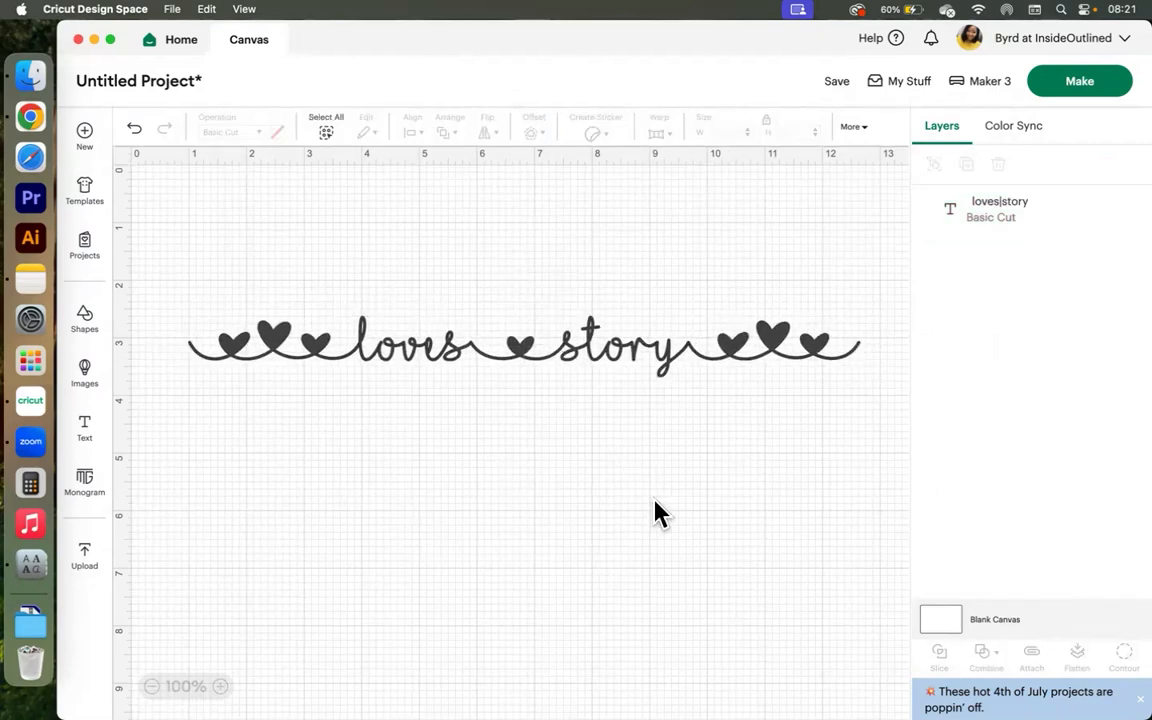